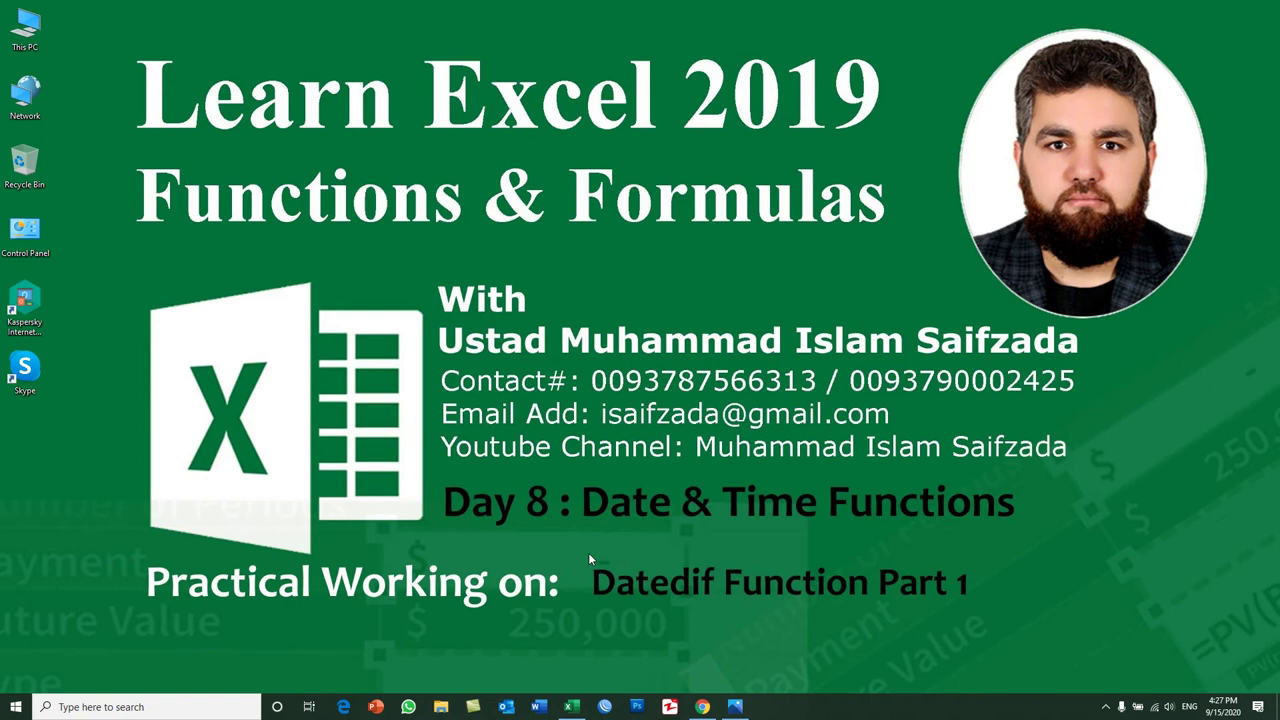
Step: Restore the Excel-DATEDIF-function-Overview.png image in Photos from the taskbar
left_click(735, 706)
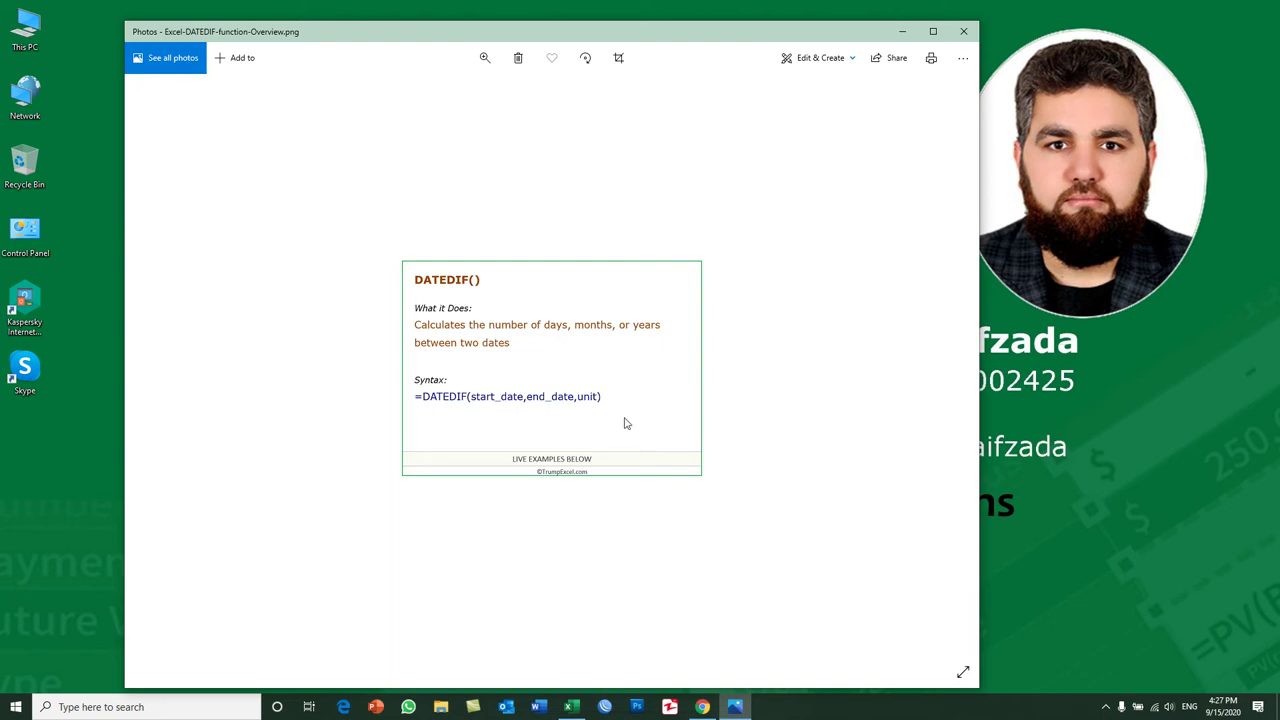
Step: Zoom into the DATEDIF overview image, then minimize Photos to reveal the 'Datedif Function Part 1' slide
scroll(579, 443, "up", 1)
scroll(578, 440, "up", 2)
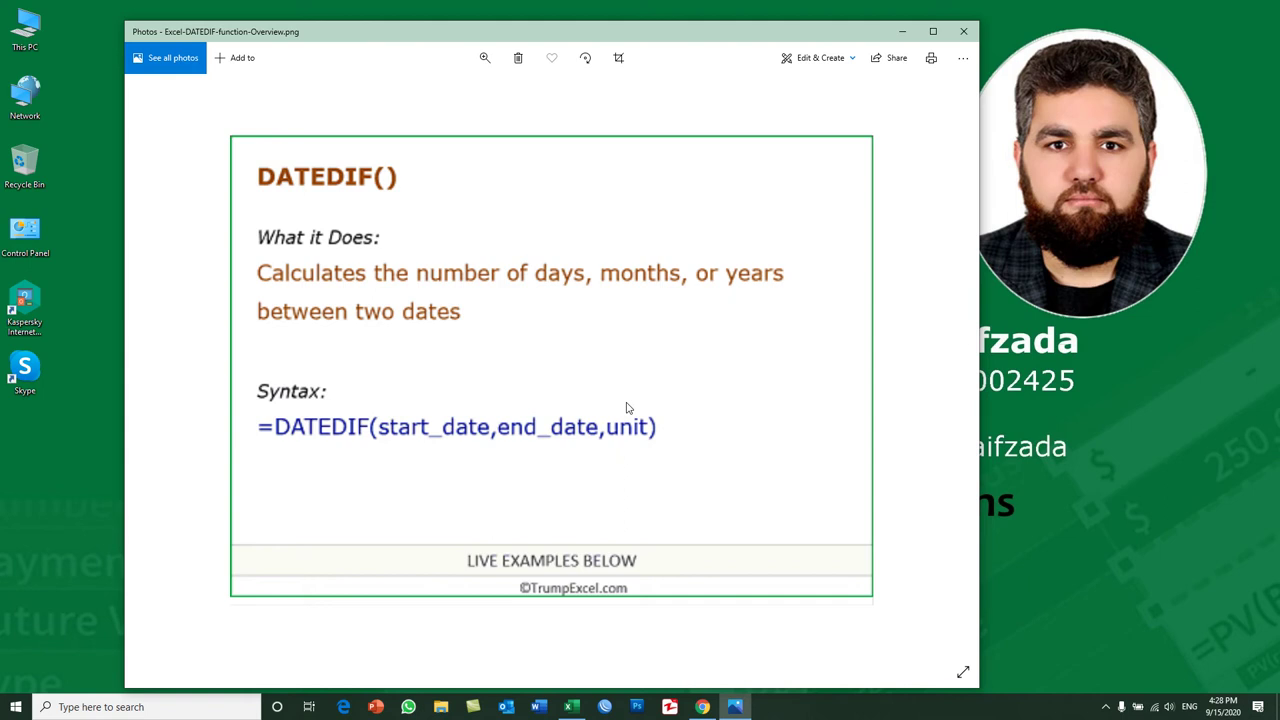
left_click(736, 707)
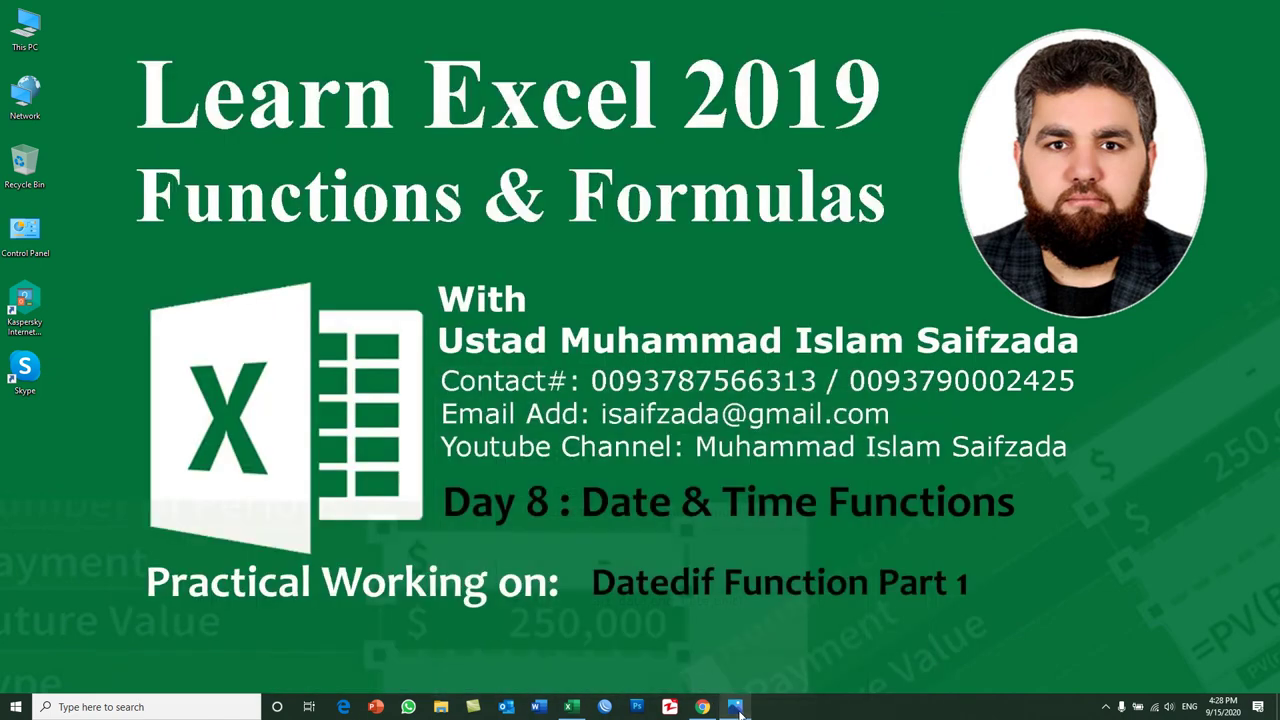
Step: Restore the blank Excel workbook and zoom in on the sheet
left_click(571, 707)
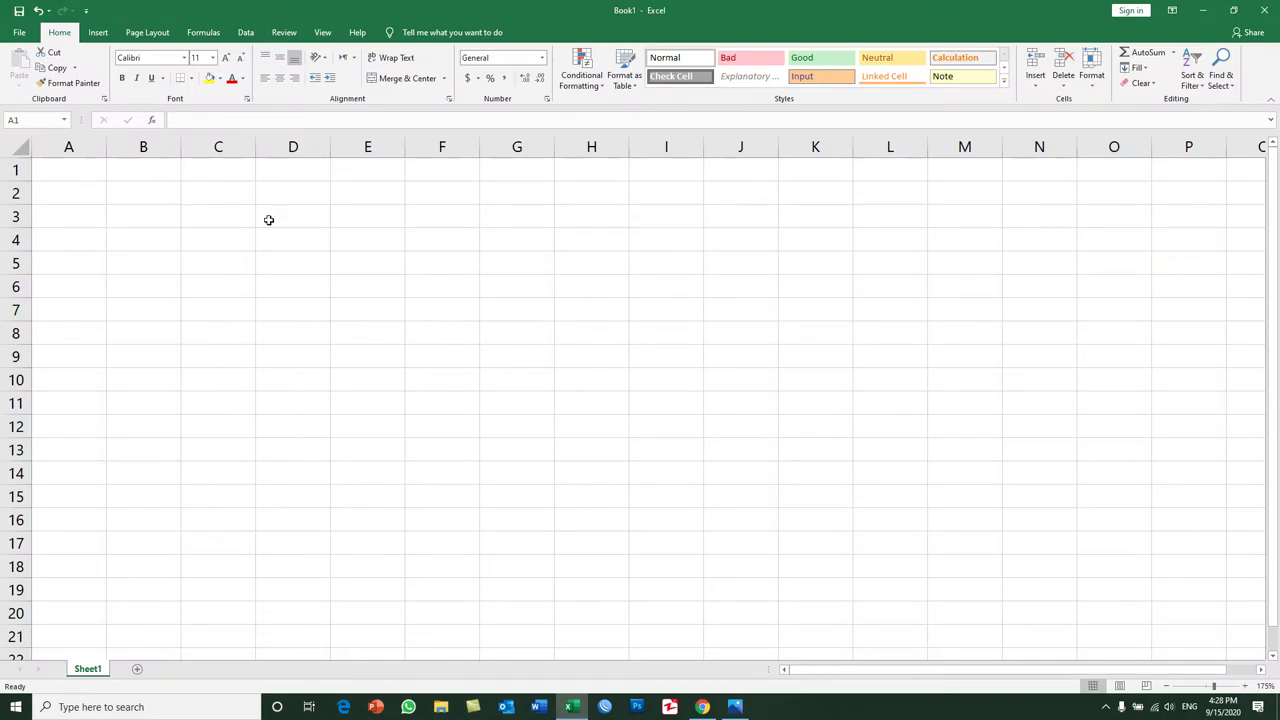
scroll(76, 181, "up", 1, "ctrl")
scroll(76, 181, "up", 1, "ctrl")
scroll(76, 181, "up", 1, "ctrl")
scroll(76, 181, "up", 1, "ctrl")
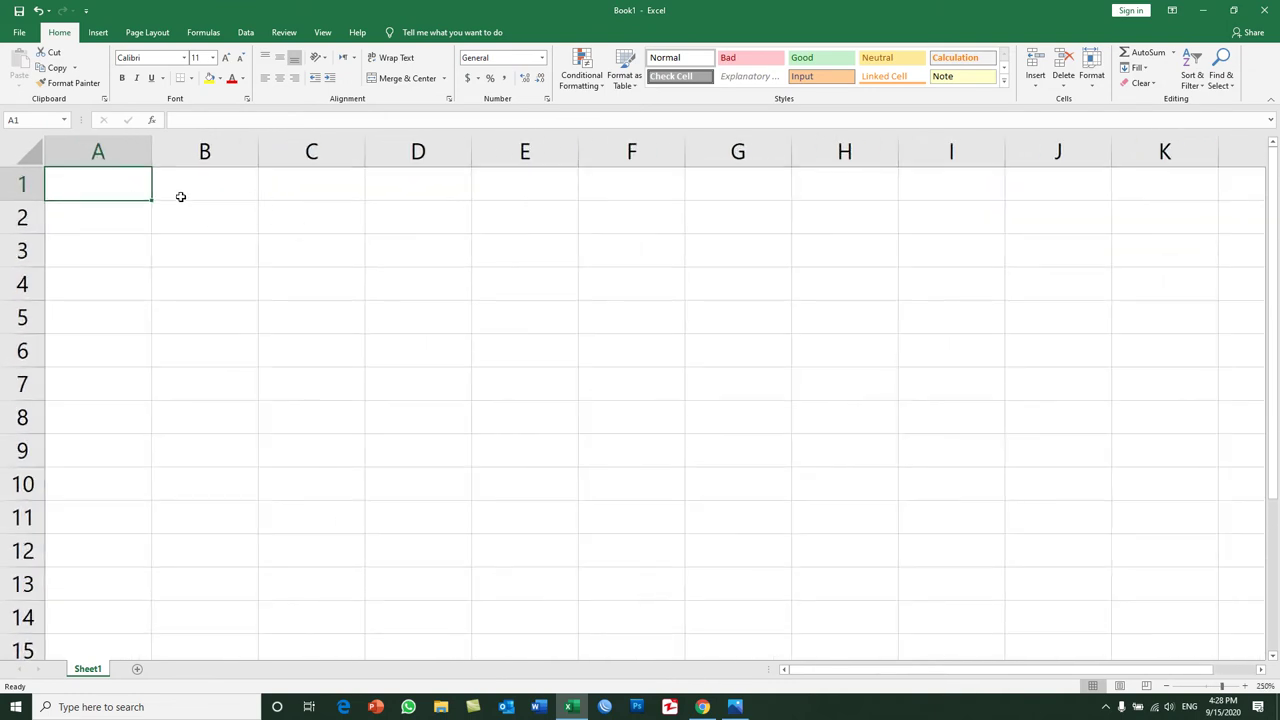
Step: Enter 'Example#1' in cell A1, fit column A to it, and select D1:F2
double_click(150, 187)
type("Exx")
key("BackSpace")
type("am")
key("BackSpace")
key("BackSpace")
key("BackSpace")
type("xa")
key("BackSpace")
key("BackSpace")
type("ample")
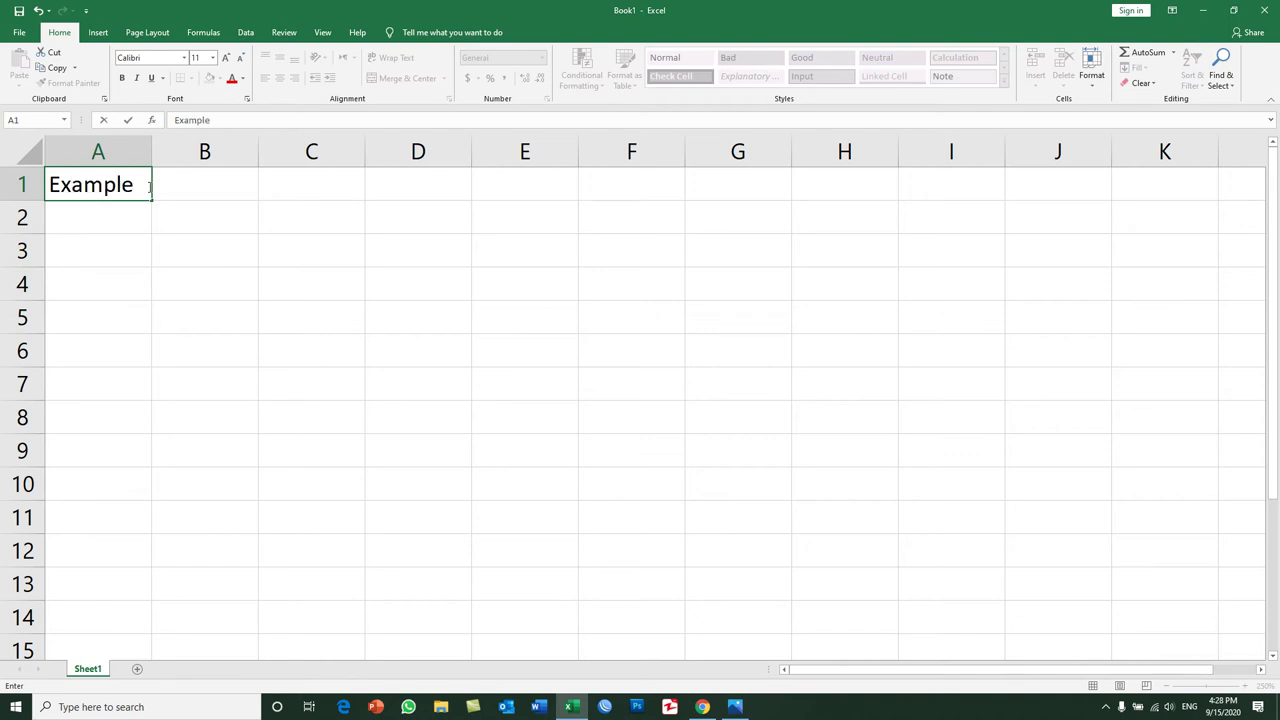
type("#1")
key("Return")
double_click(152, 151)
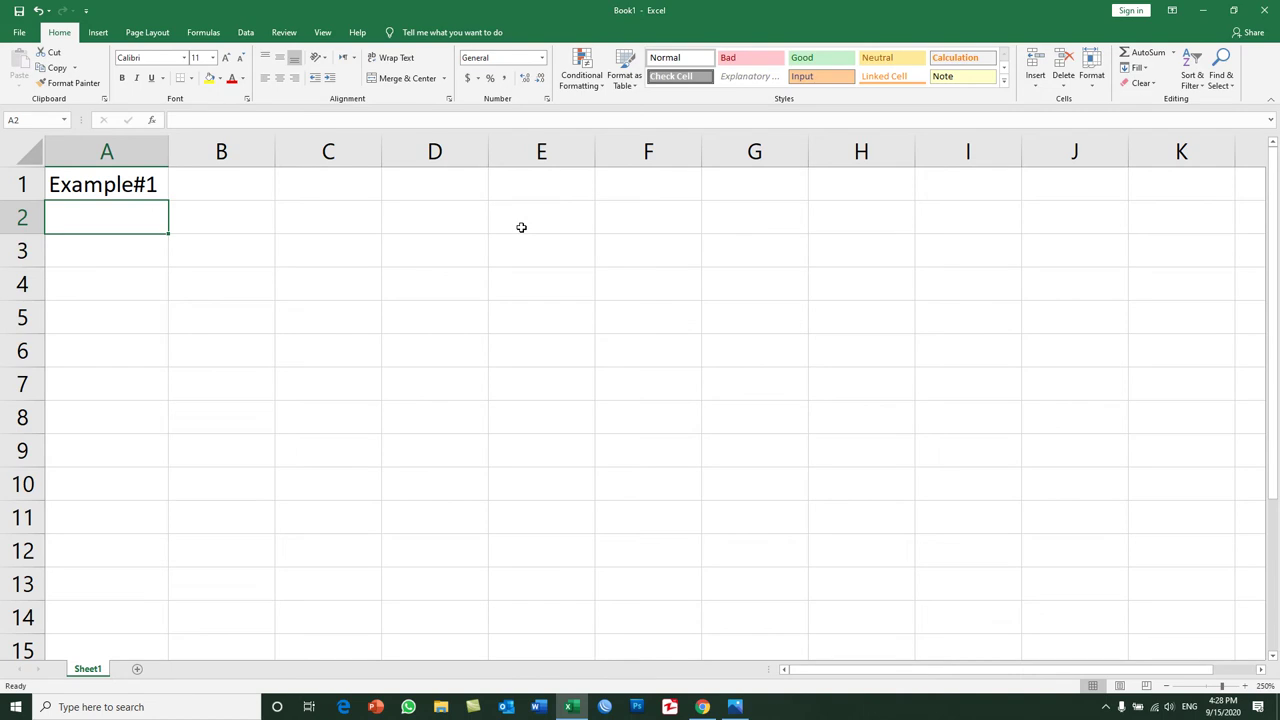
left_click_drag(433, 190, 671, 218)
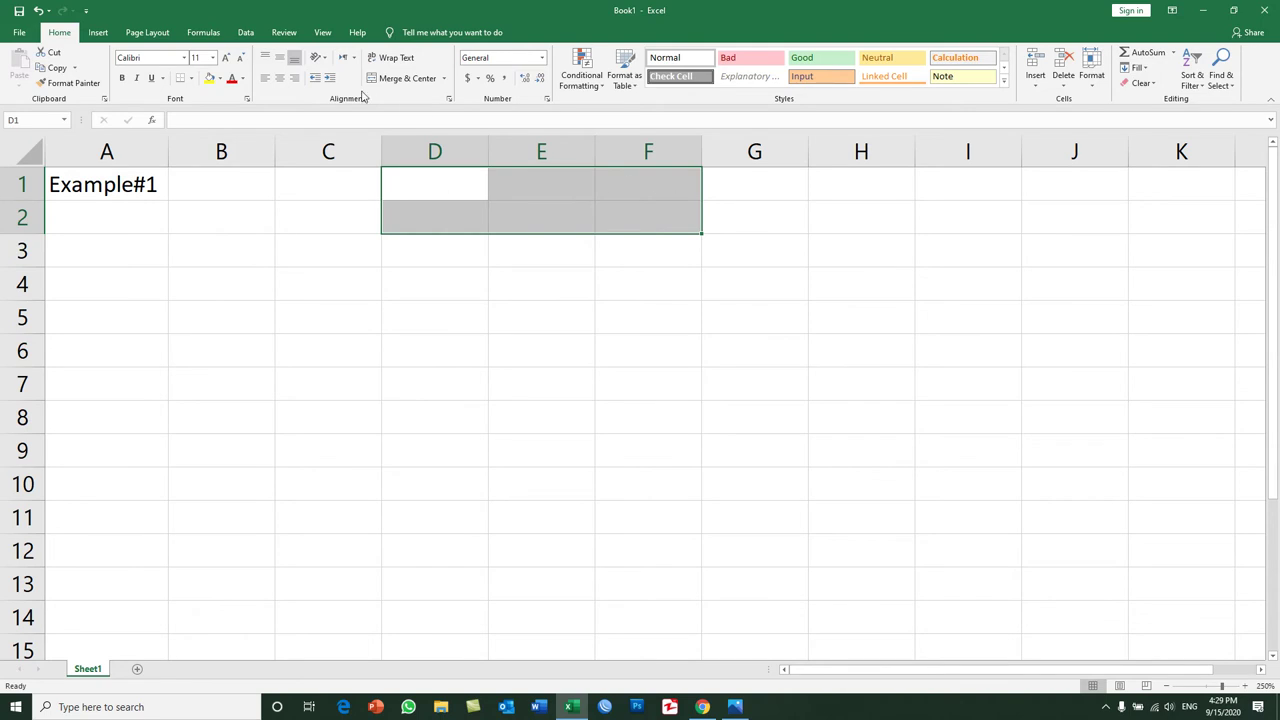
Step: Merge D1:F2, enter 'Project Details' there and middle-align it
left_click(424, 80)
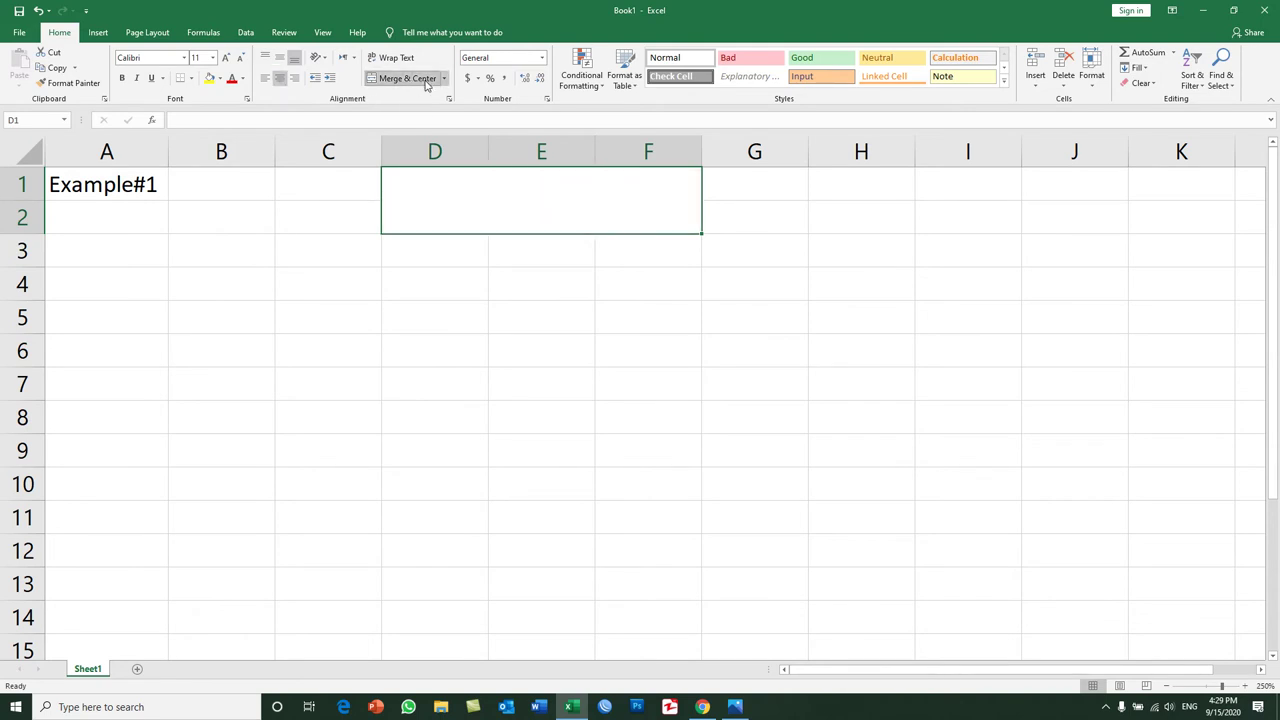
type("Project Detail")
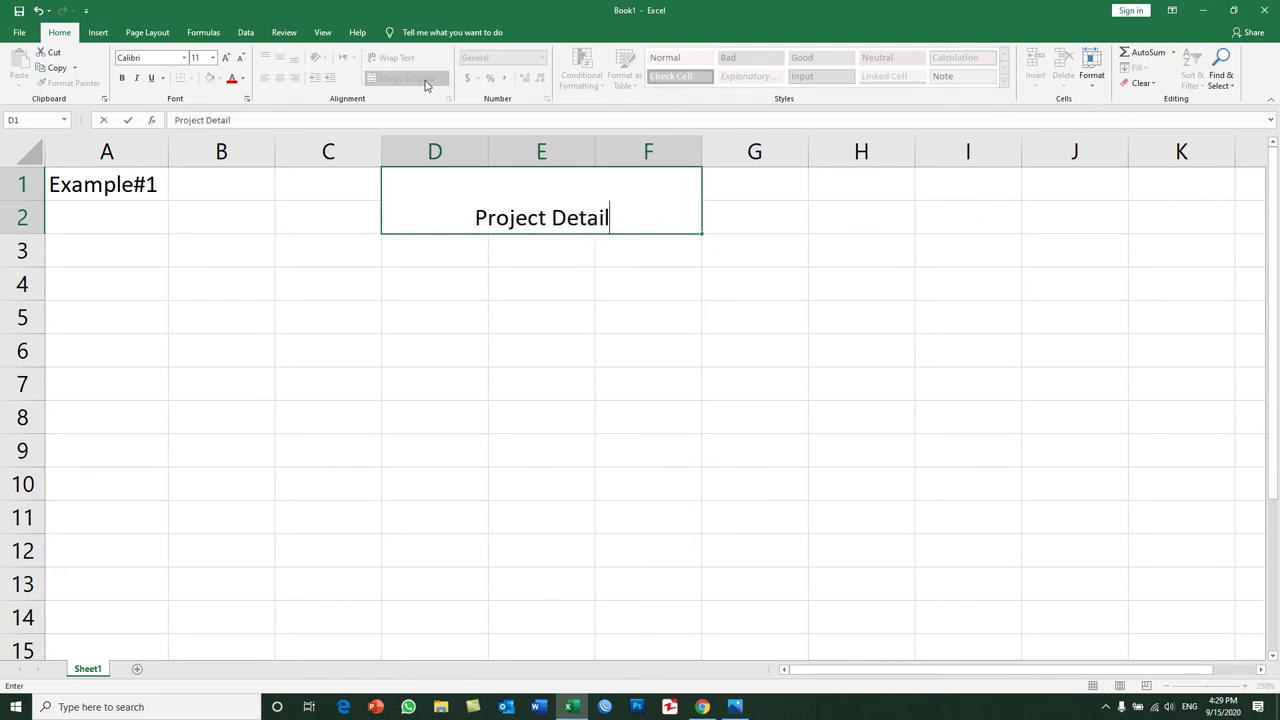
type("s")
key("Return")
left_click(531, 200)
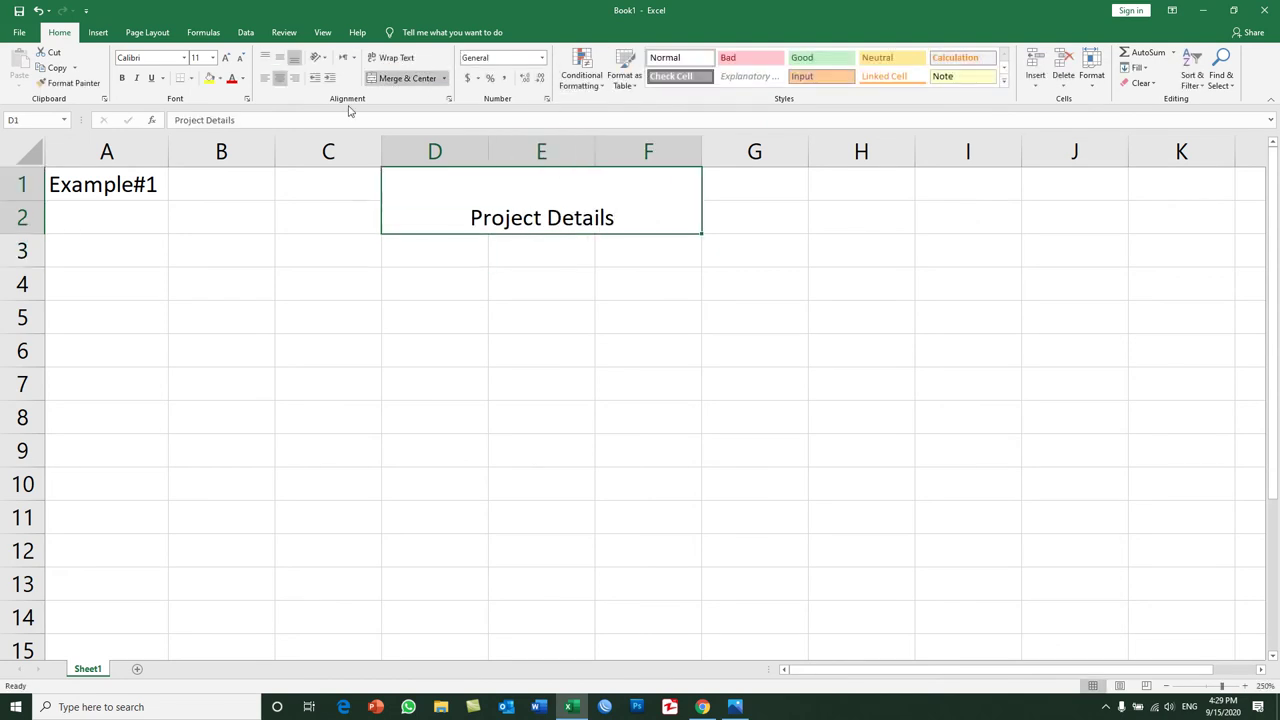
left_click(280, 60)
Step: Format the heading as 14-point bold Calibri Light and re-merge it across D1:G2
left_click(226, 57)
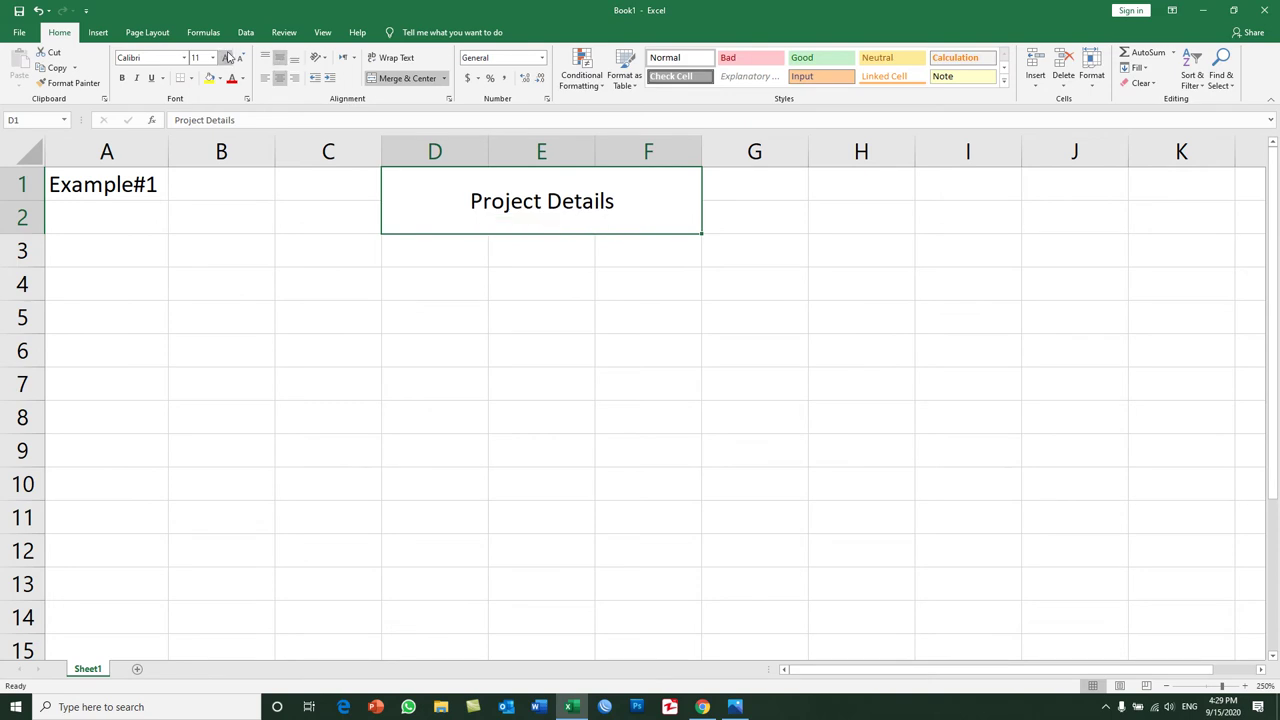
left_click(226, 57)
left_click(122, 78)
left_click(184, 57)
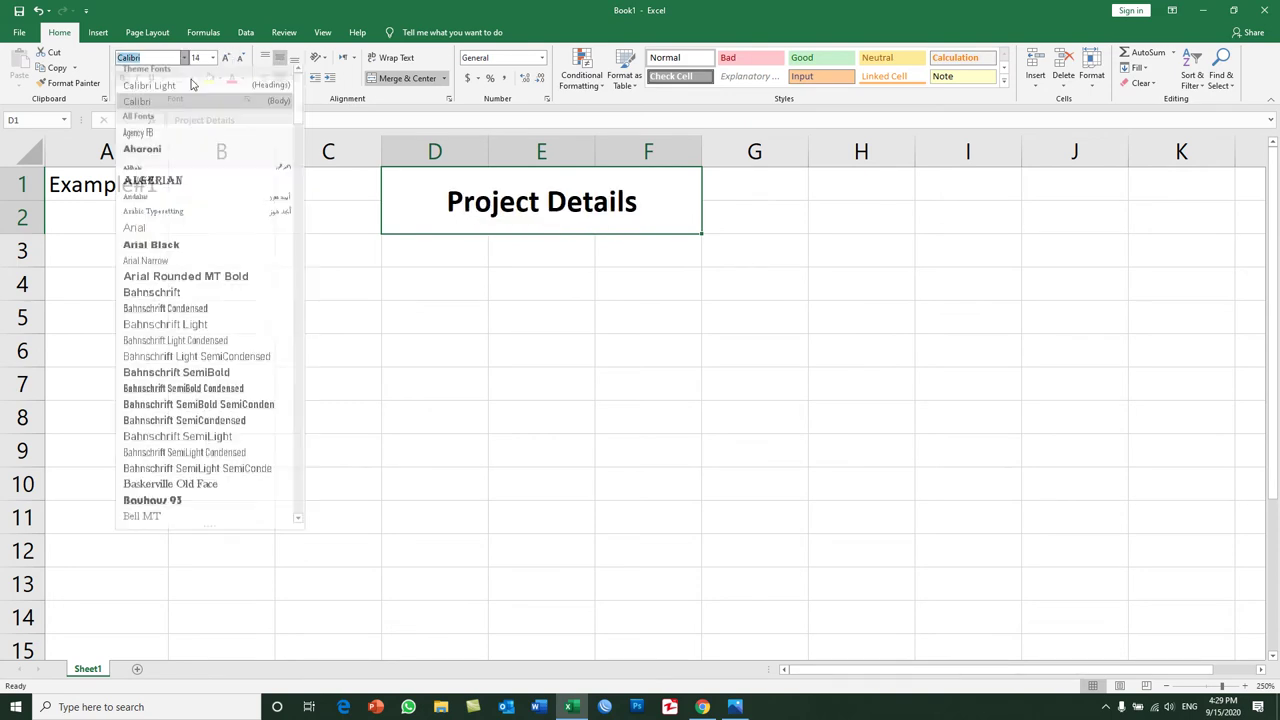
left_click(165, 90)
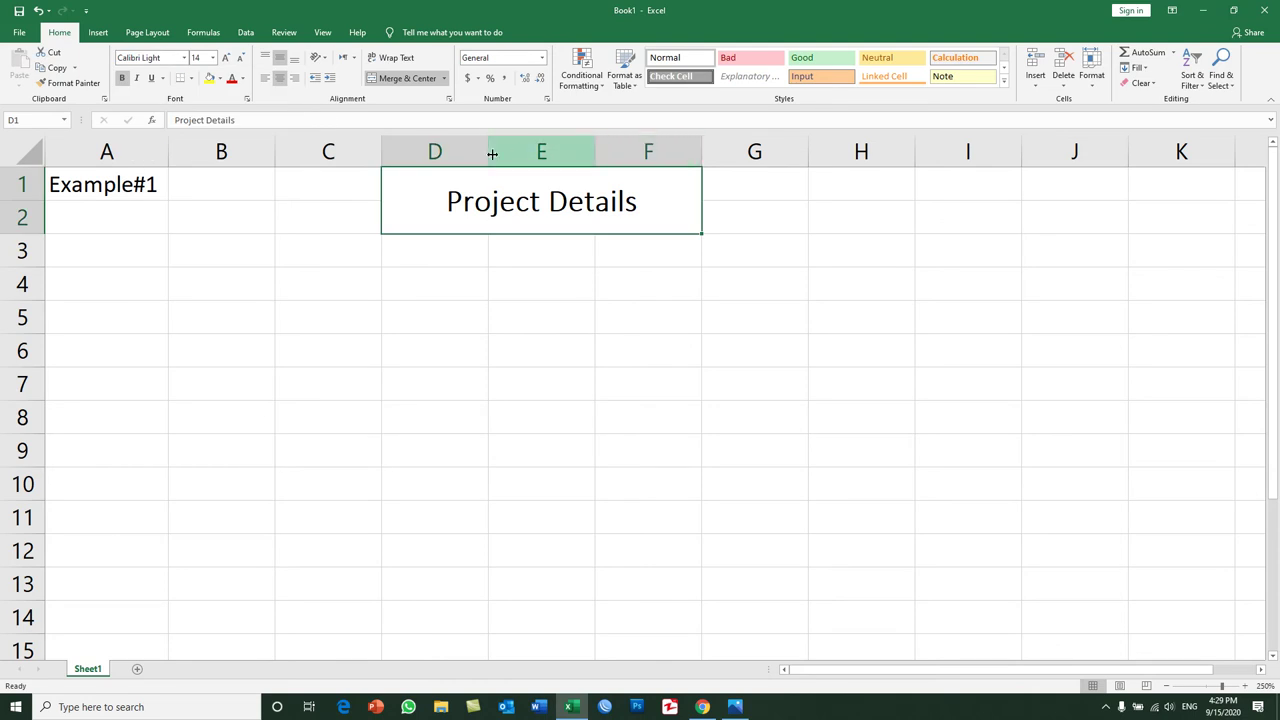
left_click_drag(733, 196, 666, 217)
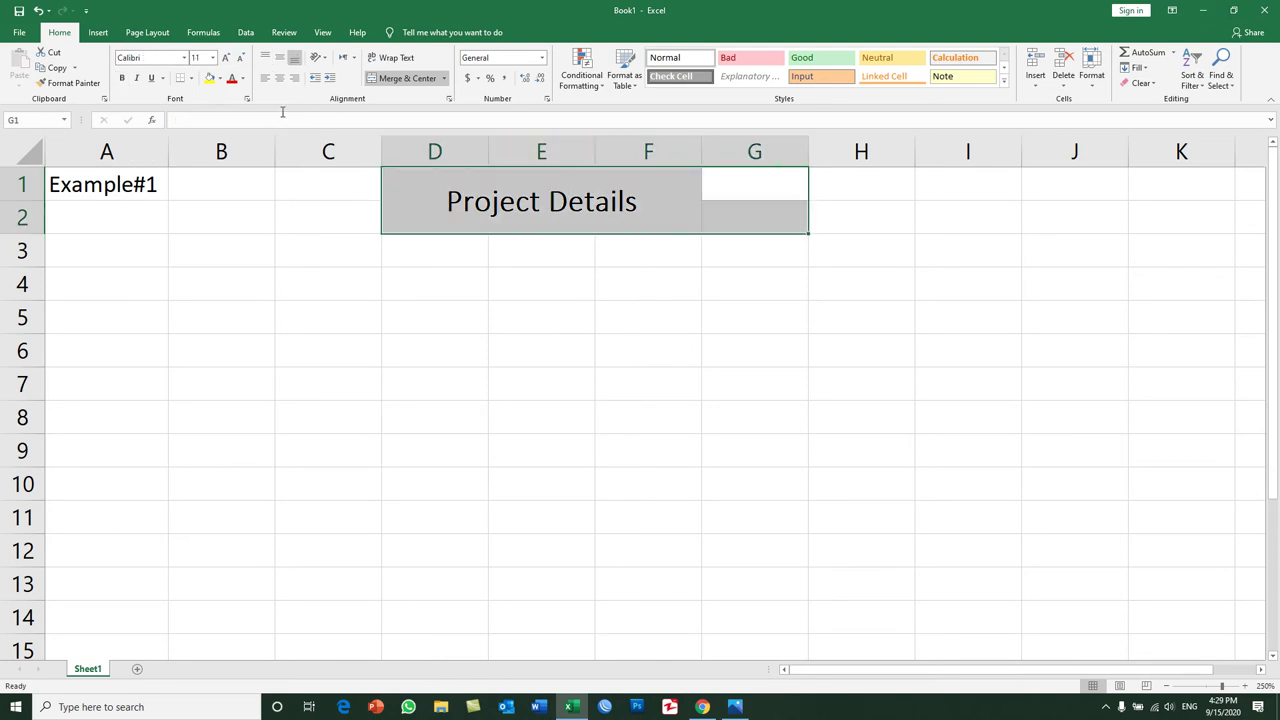
left_click(376, 80)
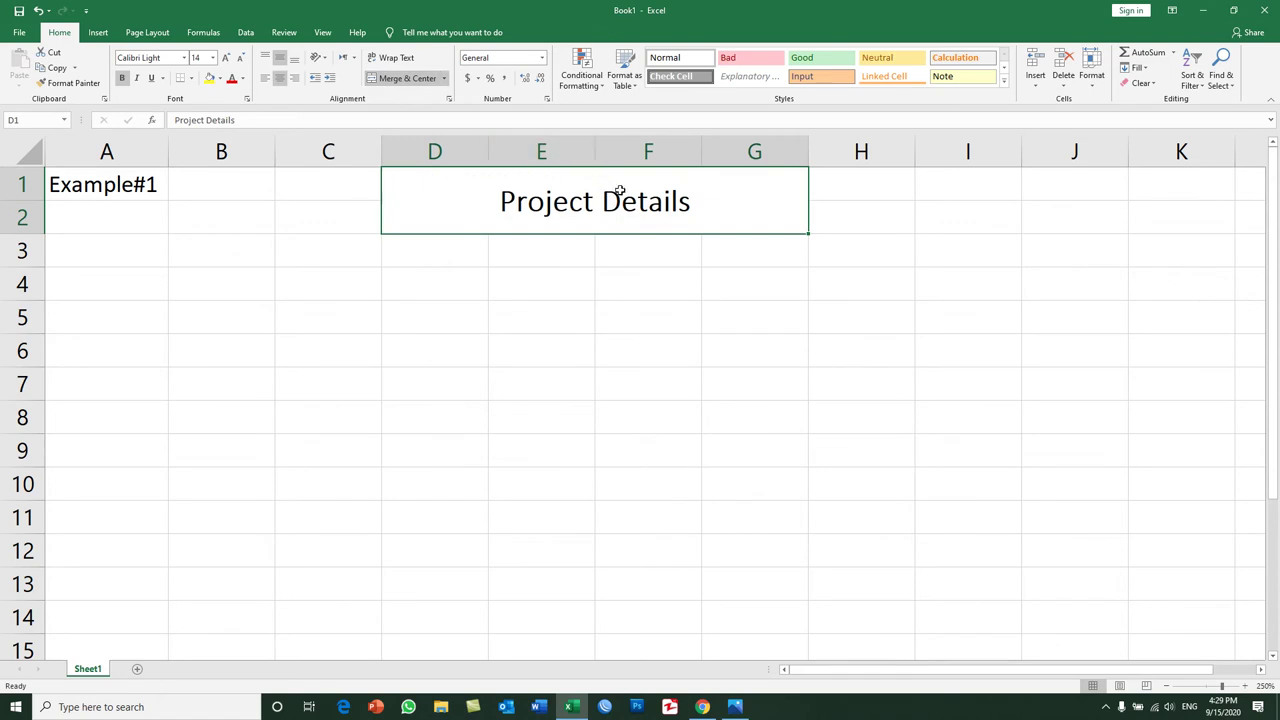
Step: Enter the labels Project Name, Project S-Date and Project E-Date in E3:E5
left_click(548, 250)
type("Project Name")
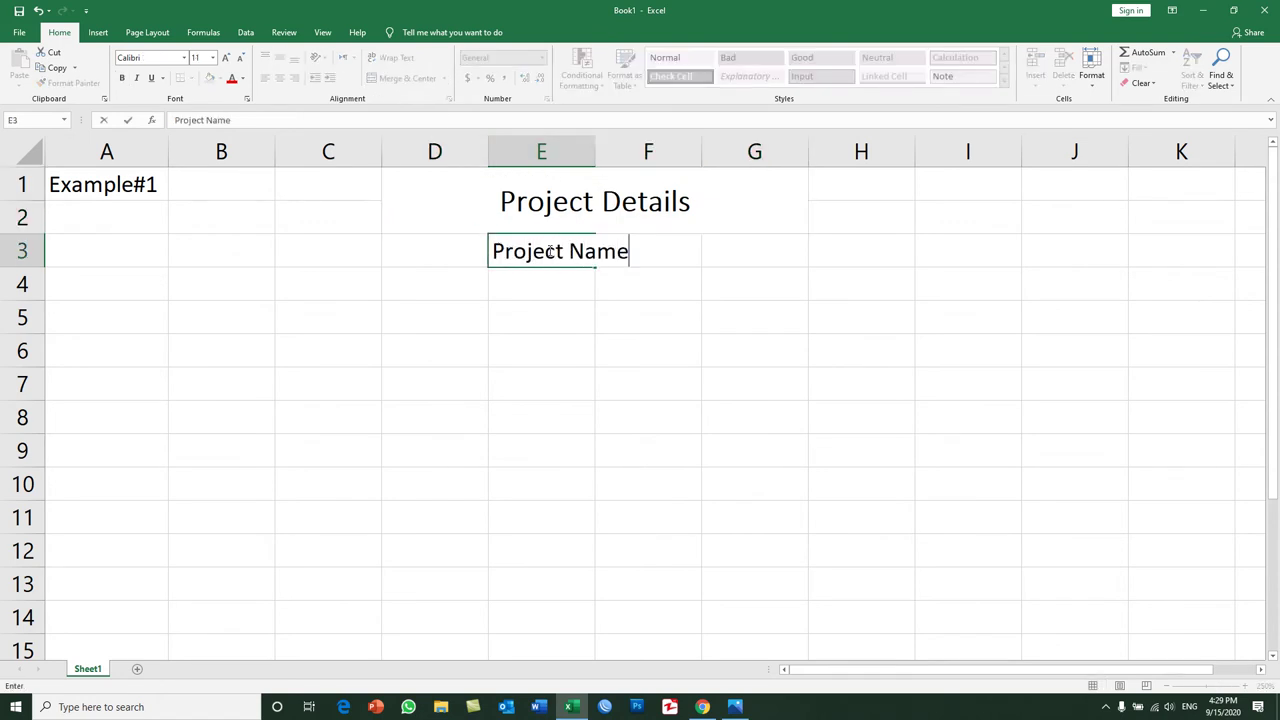
key("Return")
type("Proje")
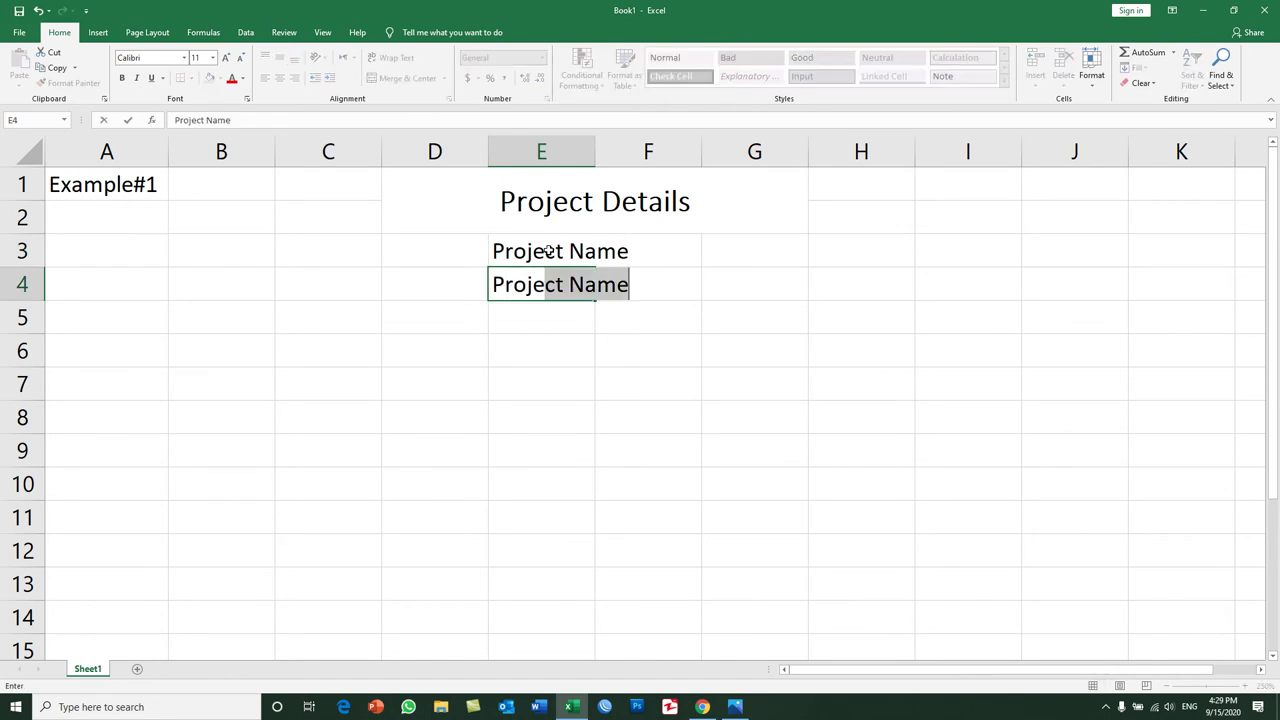
type("ct S-S")
key("BackSpace")
type("Date")
key("Return")
type("Project E-Date")
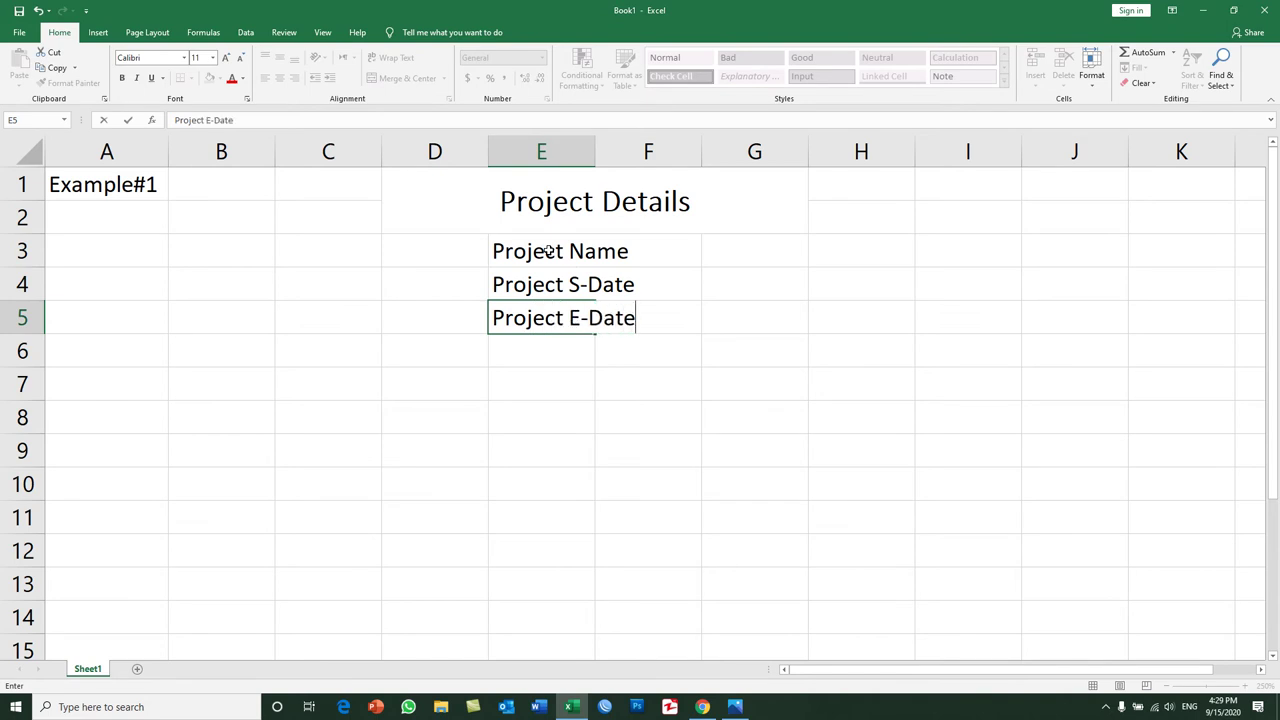
key("Return")
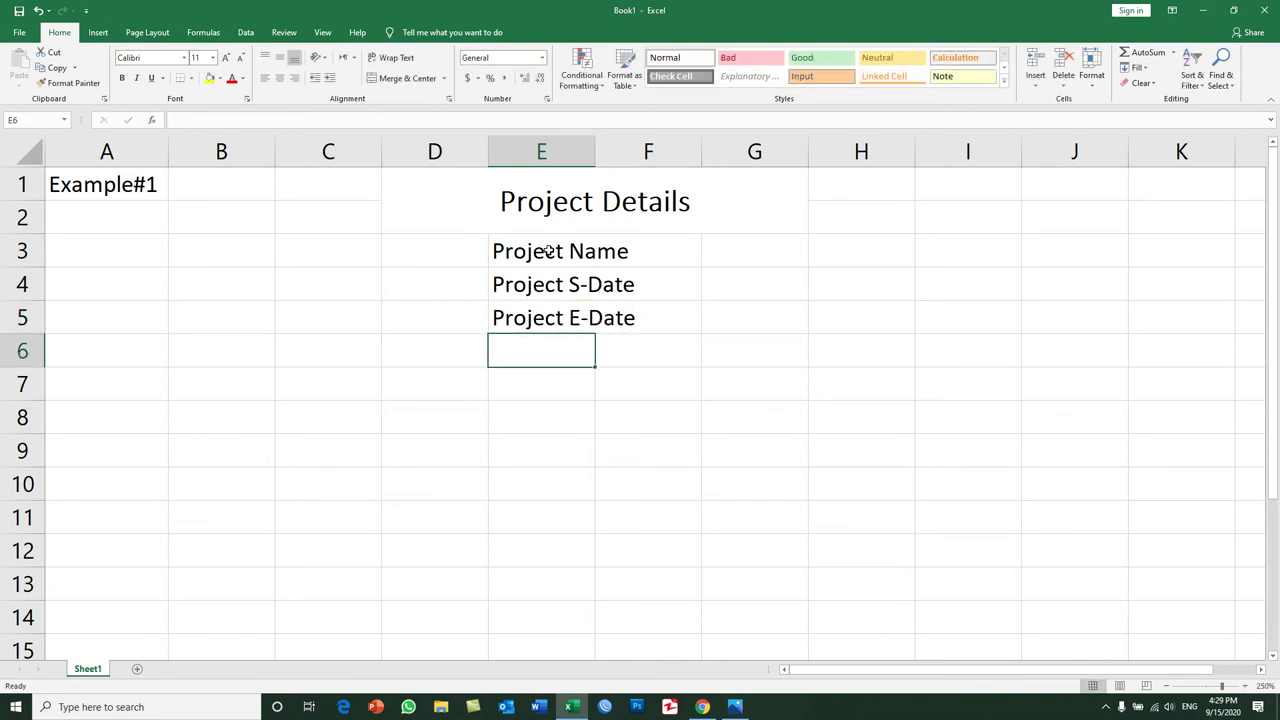
Step: Add Total Working Days, Total Working Months and Total Working Years in E6:E8, widening columns E and F
type("Total Working Days")
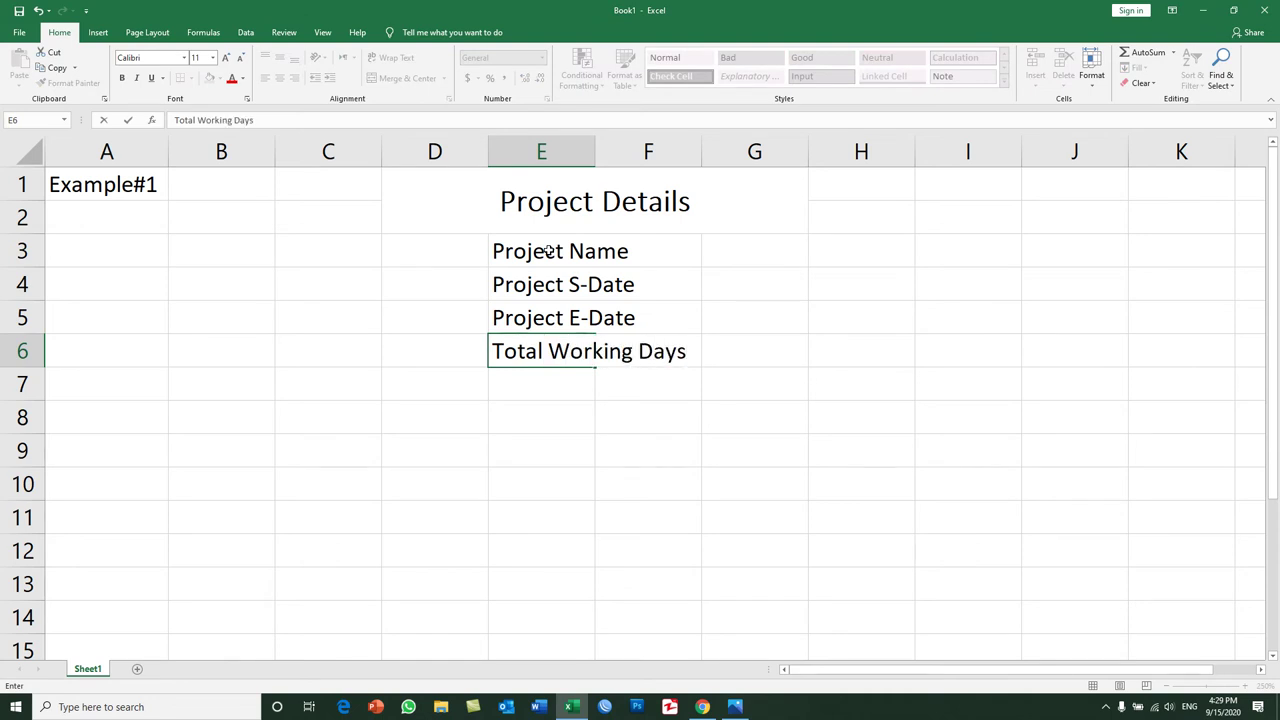
key("Return")
type("Total ")
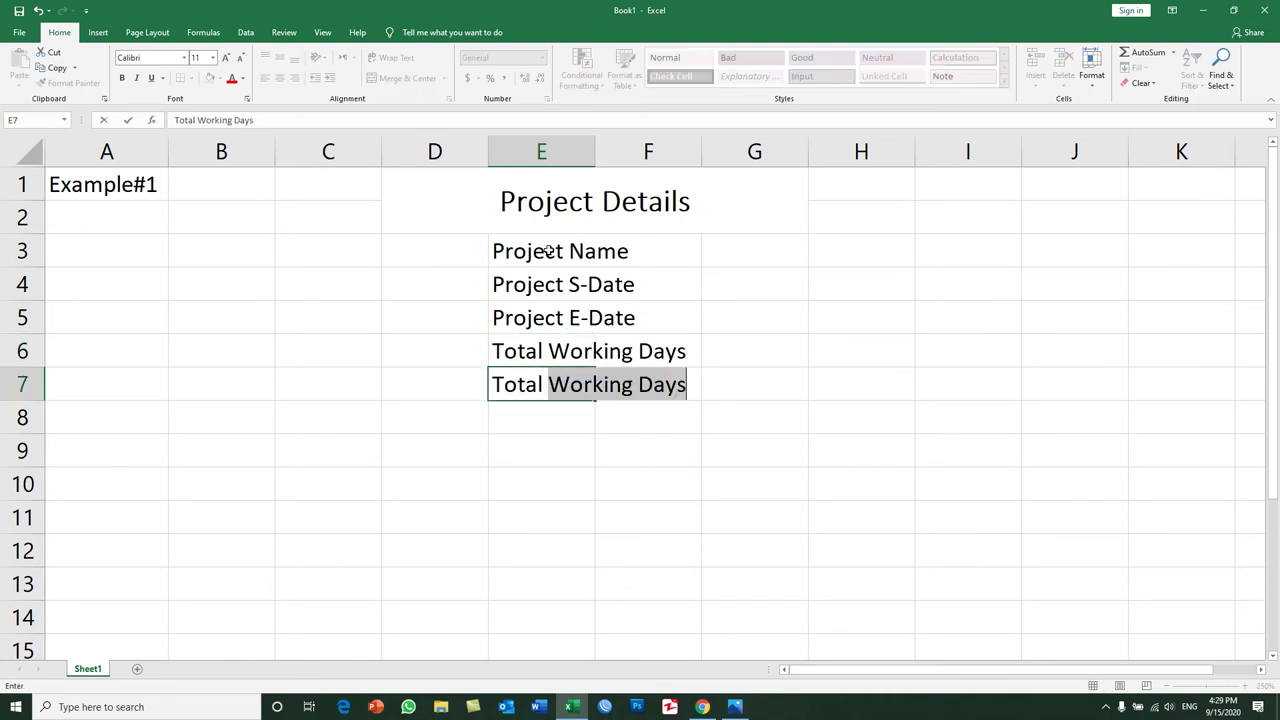
type("Working Months")
key("Return")
type("o")
key("BackSpace")
type("Total Working Years")
key("Return")
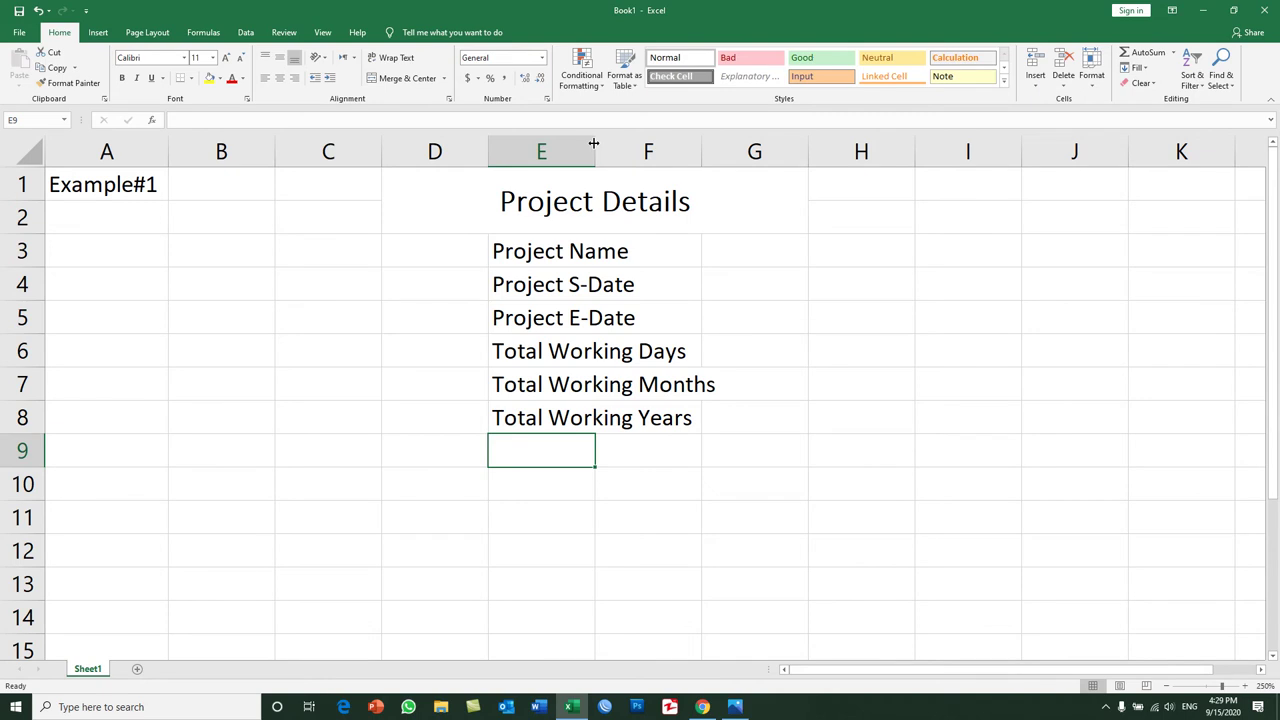
double_click(594, 141)
left_click_drag(838, 150, 903, 157)
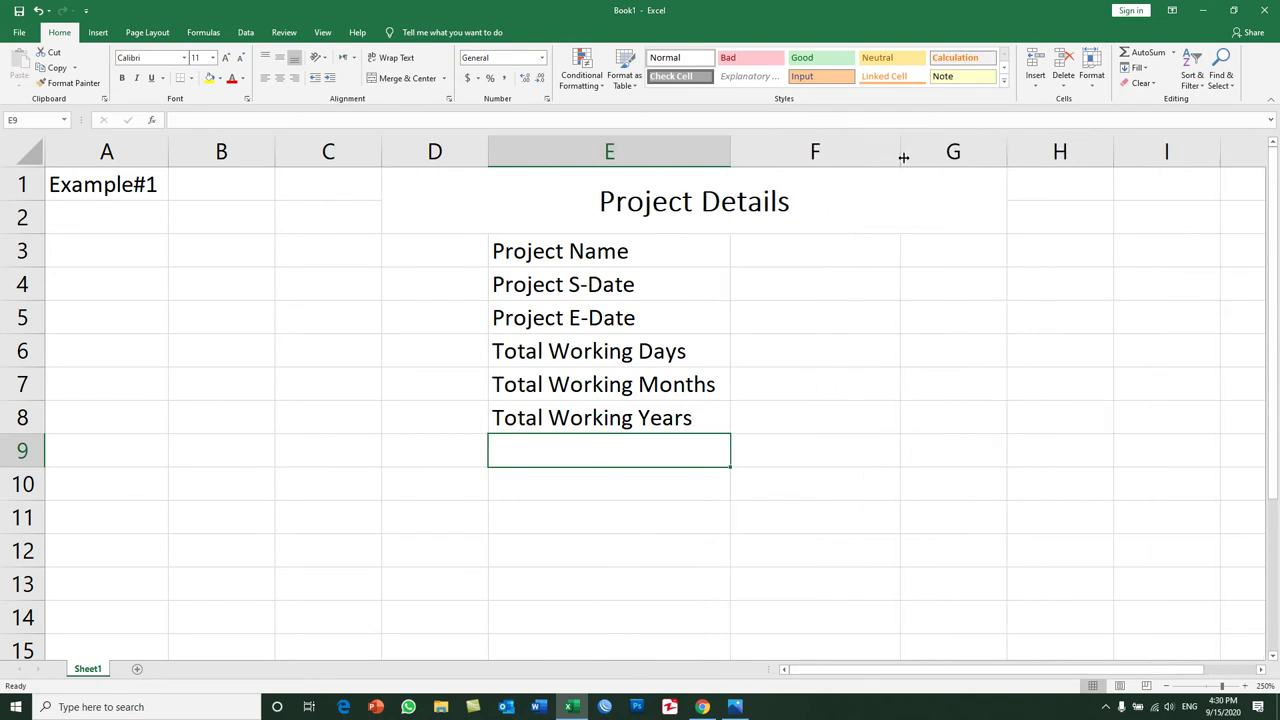
Step: Give the Project Details heading a Top and Double Bottom Border
left_click(821, 259)
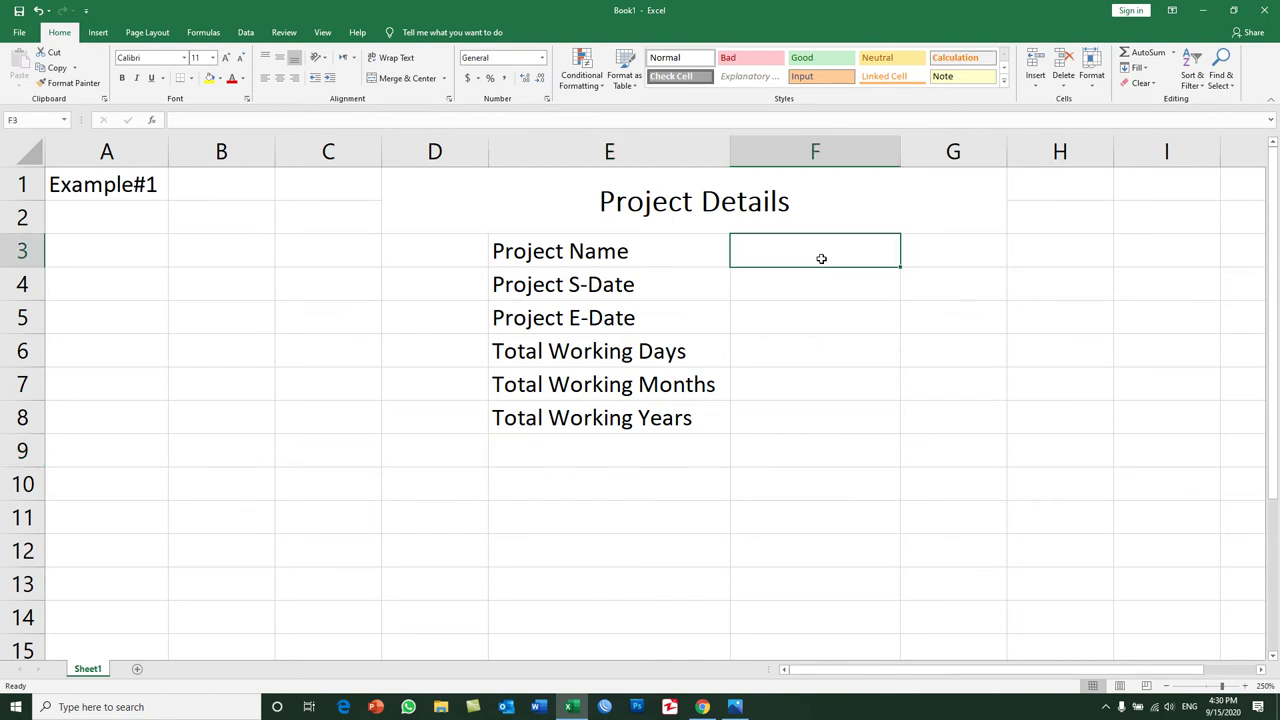
left_click(686, 214)
left_click(191, 78)
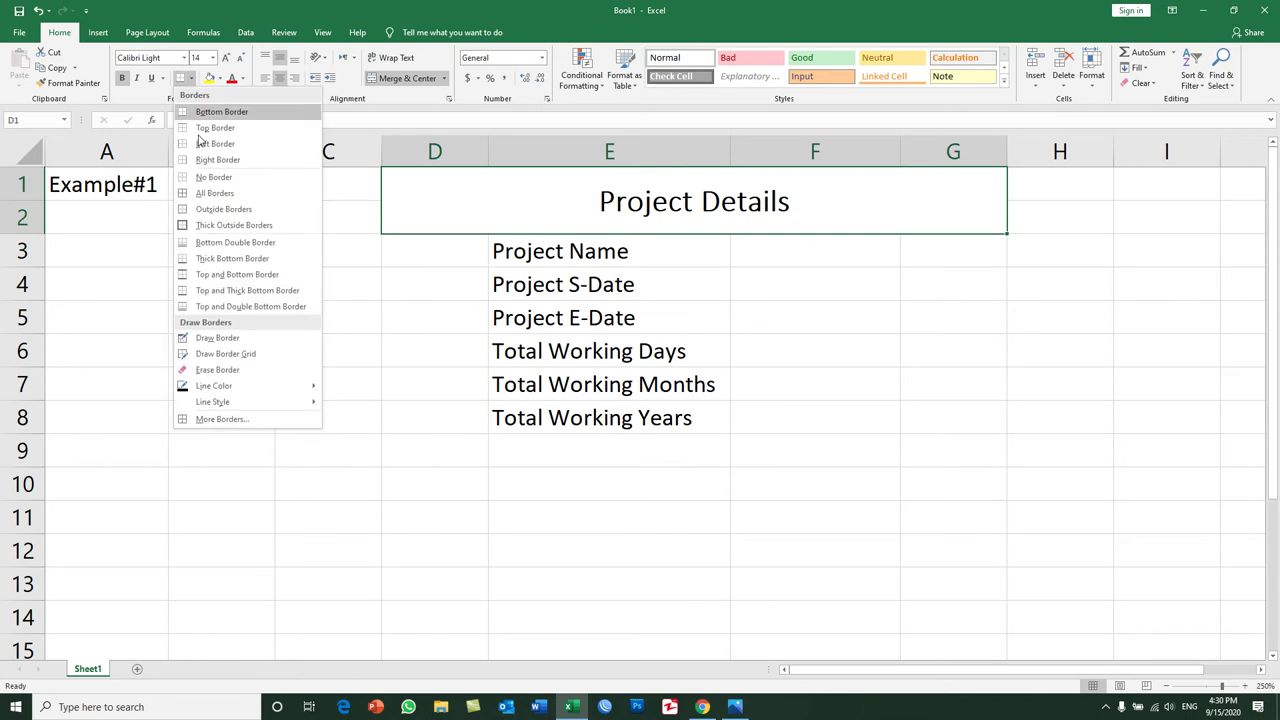
left_click(250, 306)
left_click(560, 345)
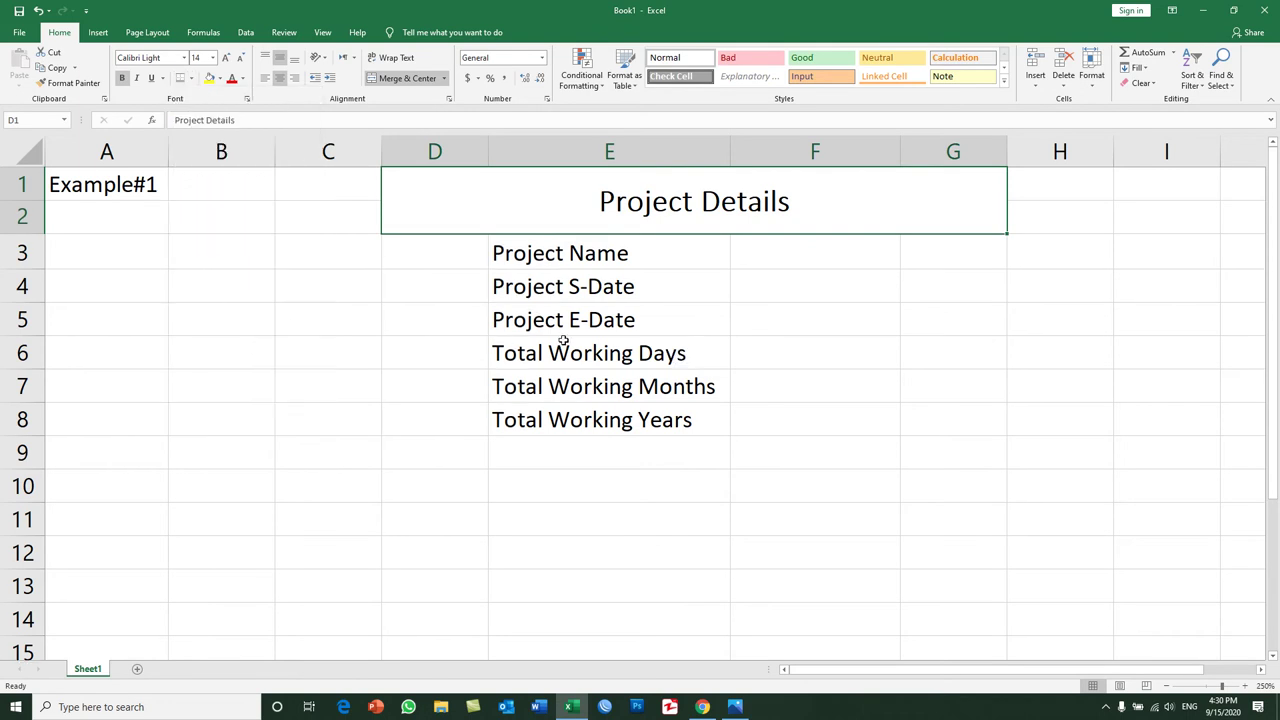
Step: Enter 'School Contruction Project' as the project name in F3
left_click(785, 258)
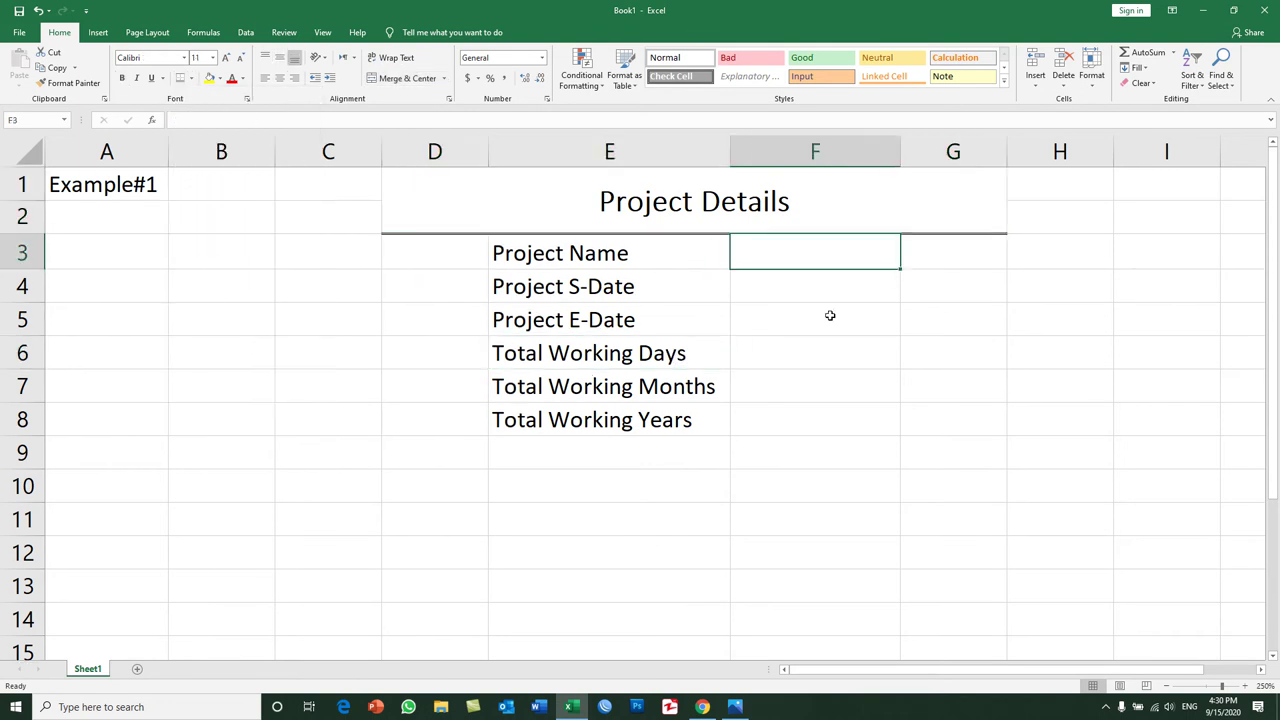
type("School Contruction Project")
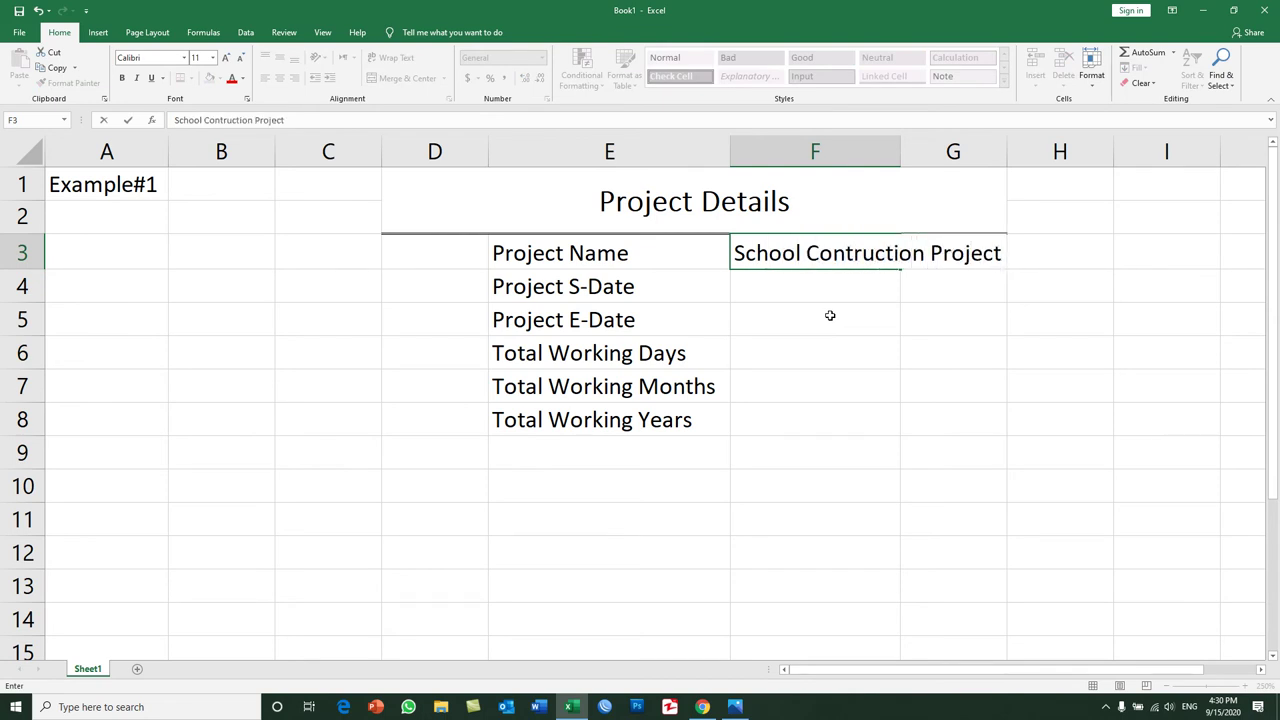
key("Return")
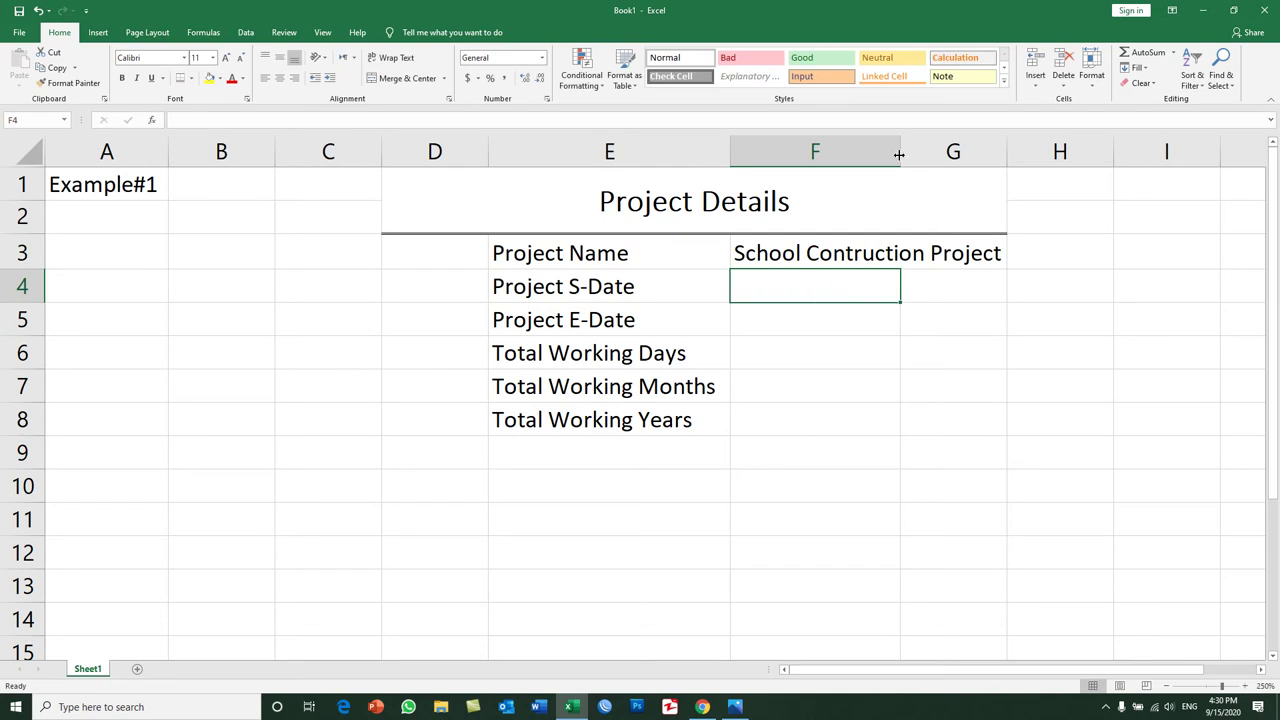
Step: Fit column F, enter 1/1/2019 in F4 and 1/1/2020 in F5, then select F6
double_click(899, 151)
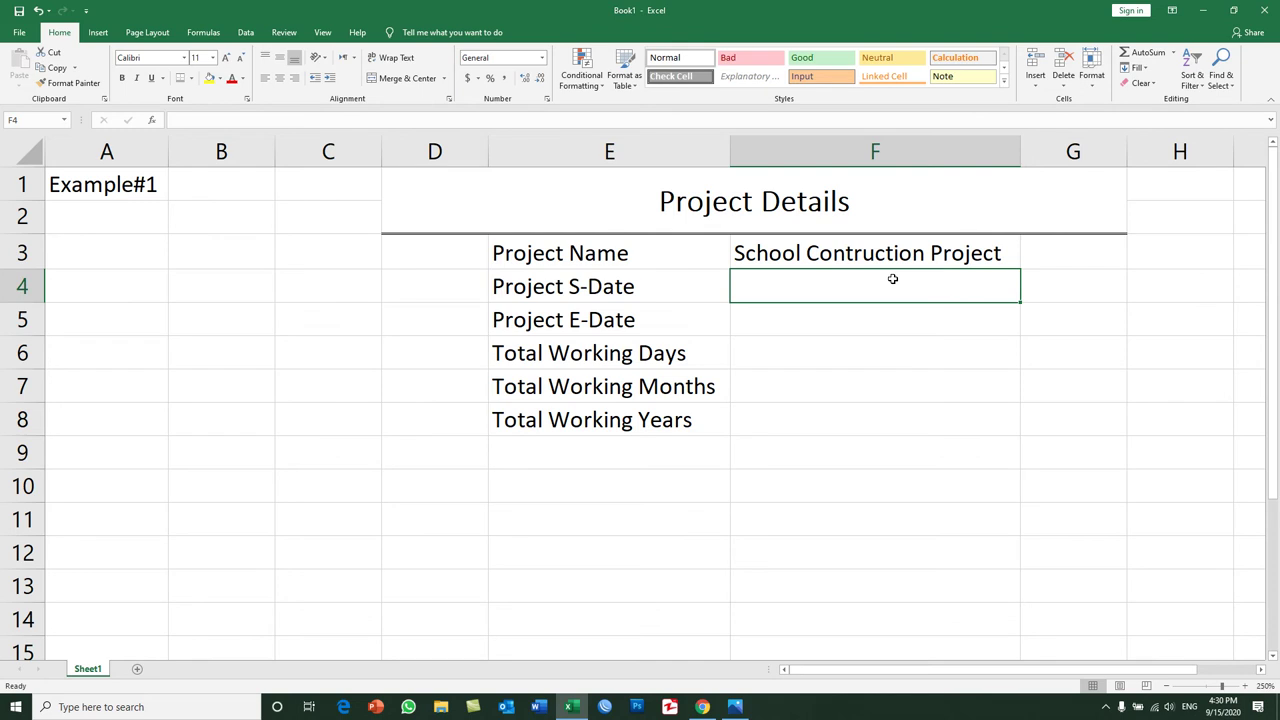
type("1")
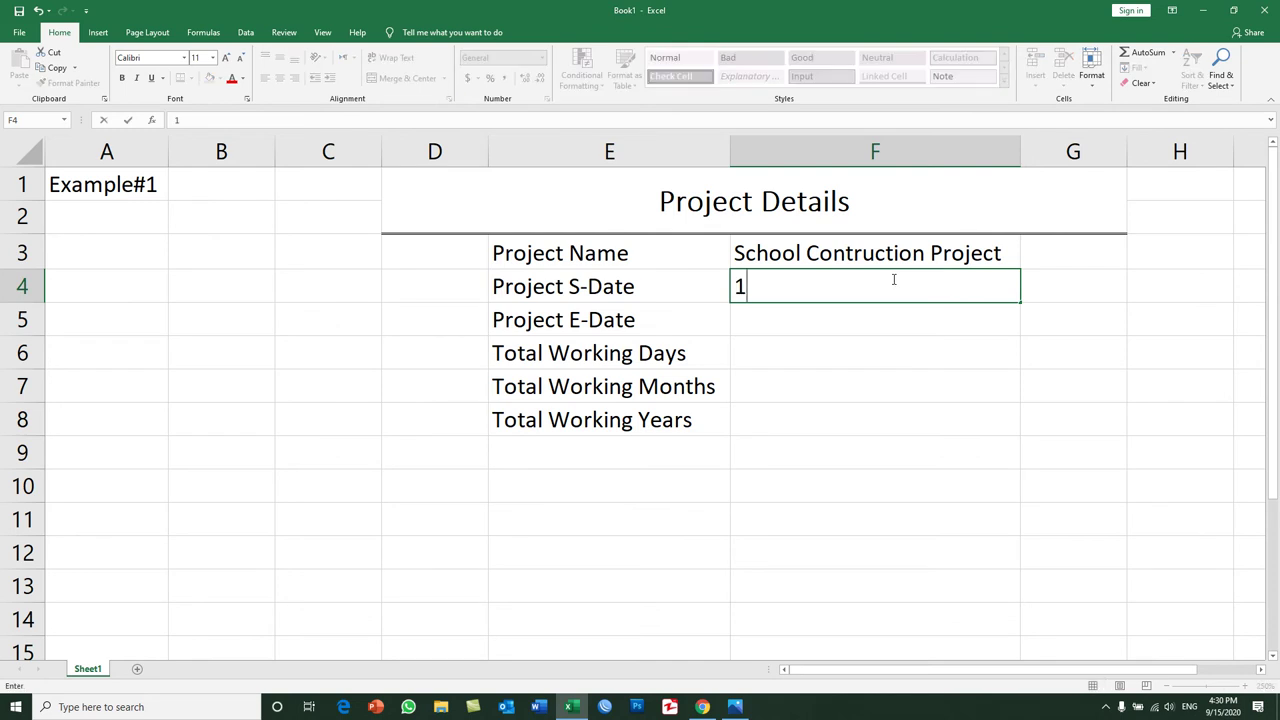
type("/1/2019")
key("Return")
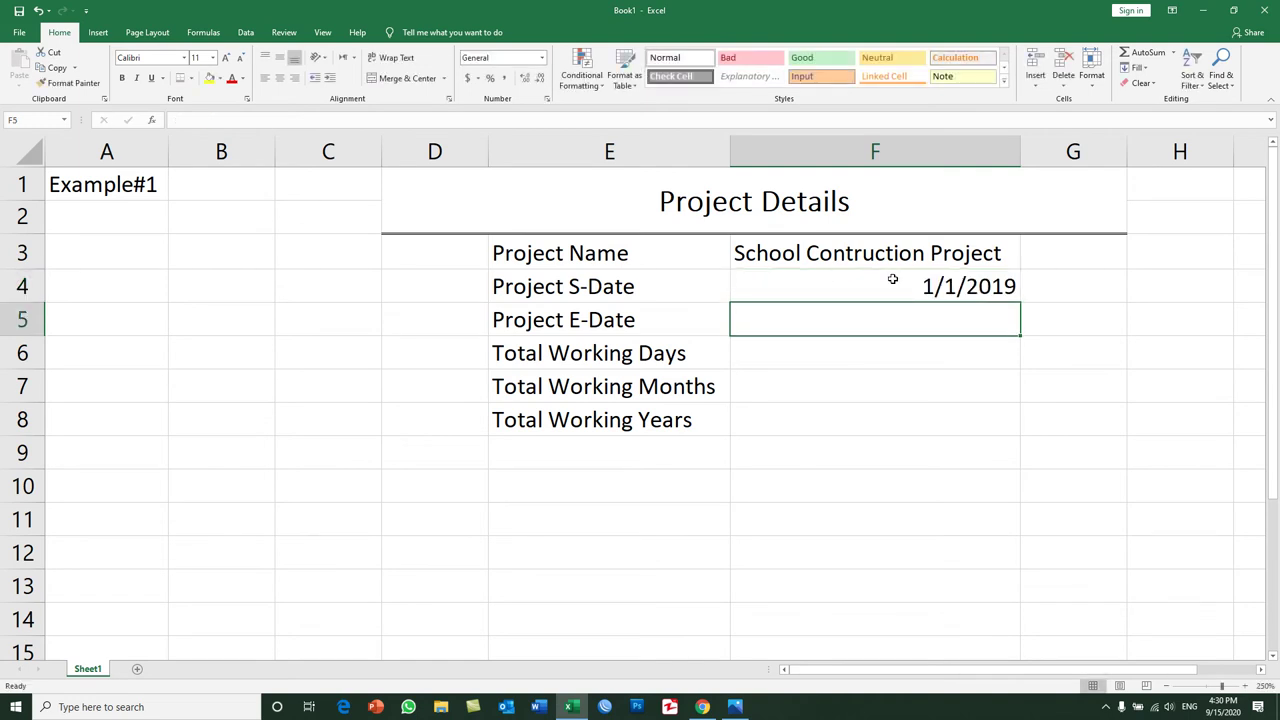
type("1/1/2020")
key("Return")
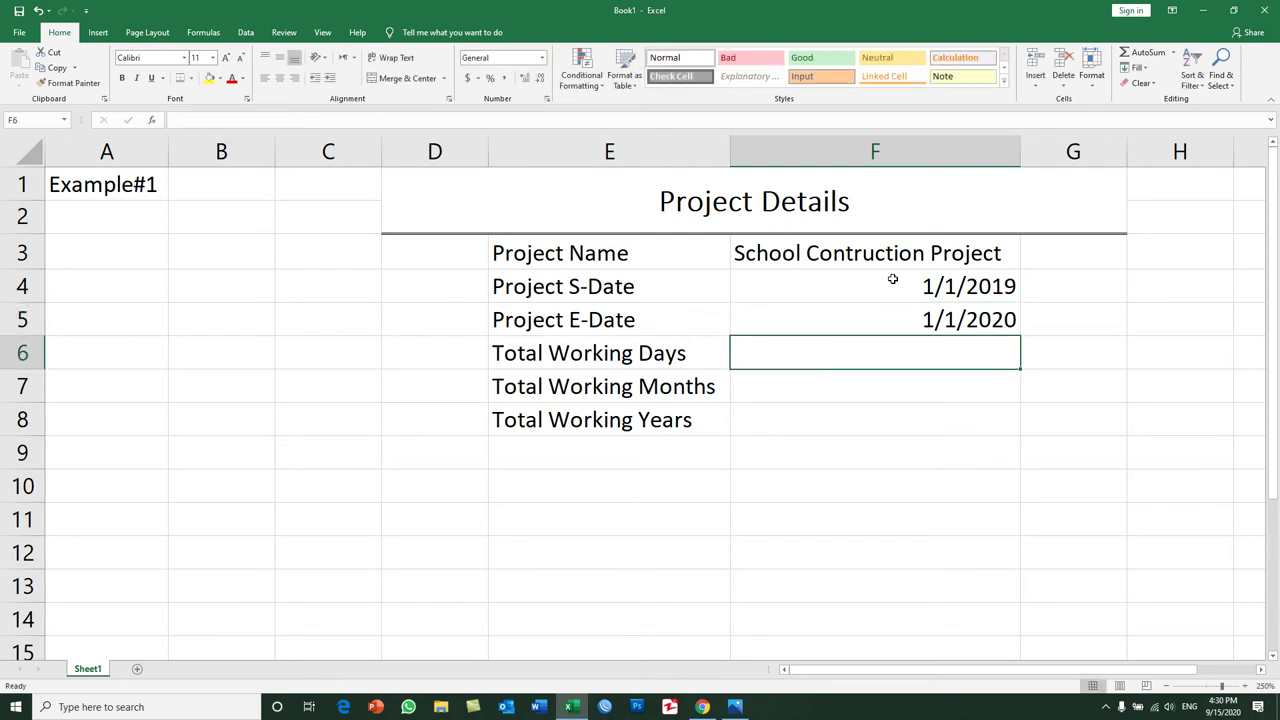
left_click(892, 280)
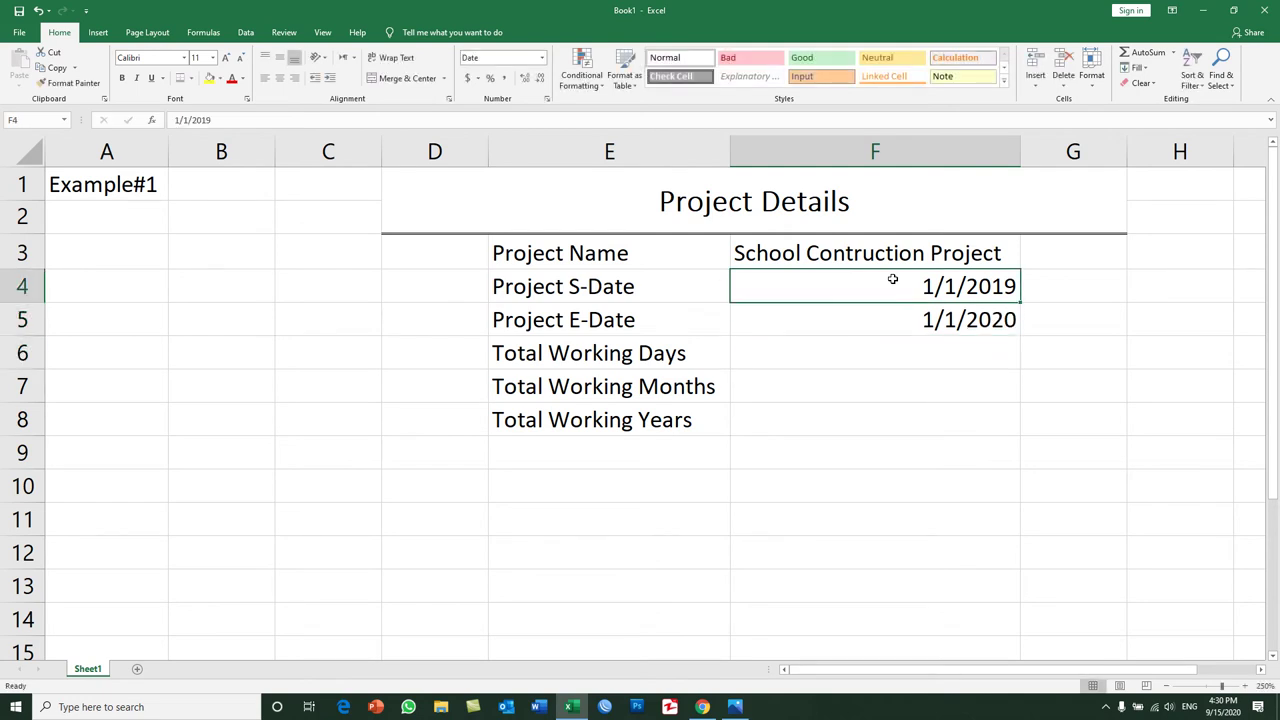
left_click(902, 322)
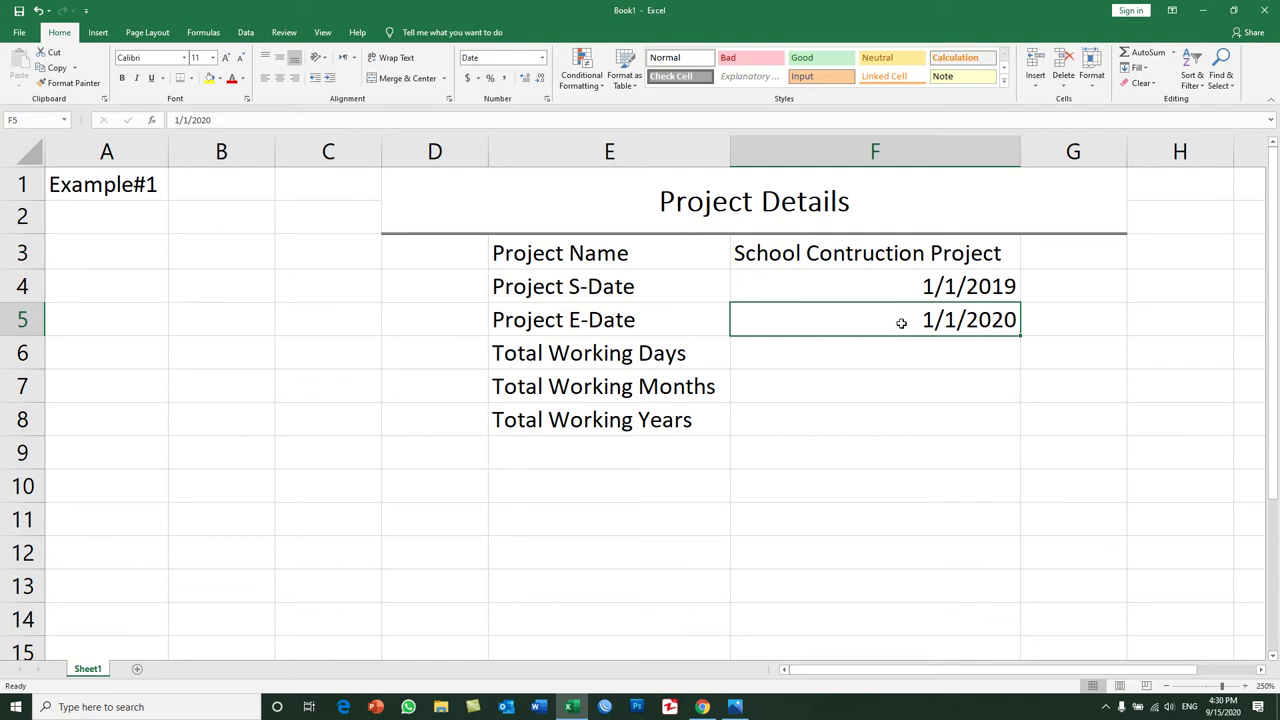
left_click(850, 362)
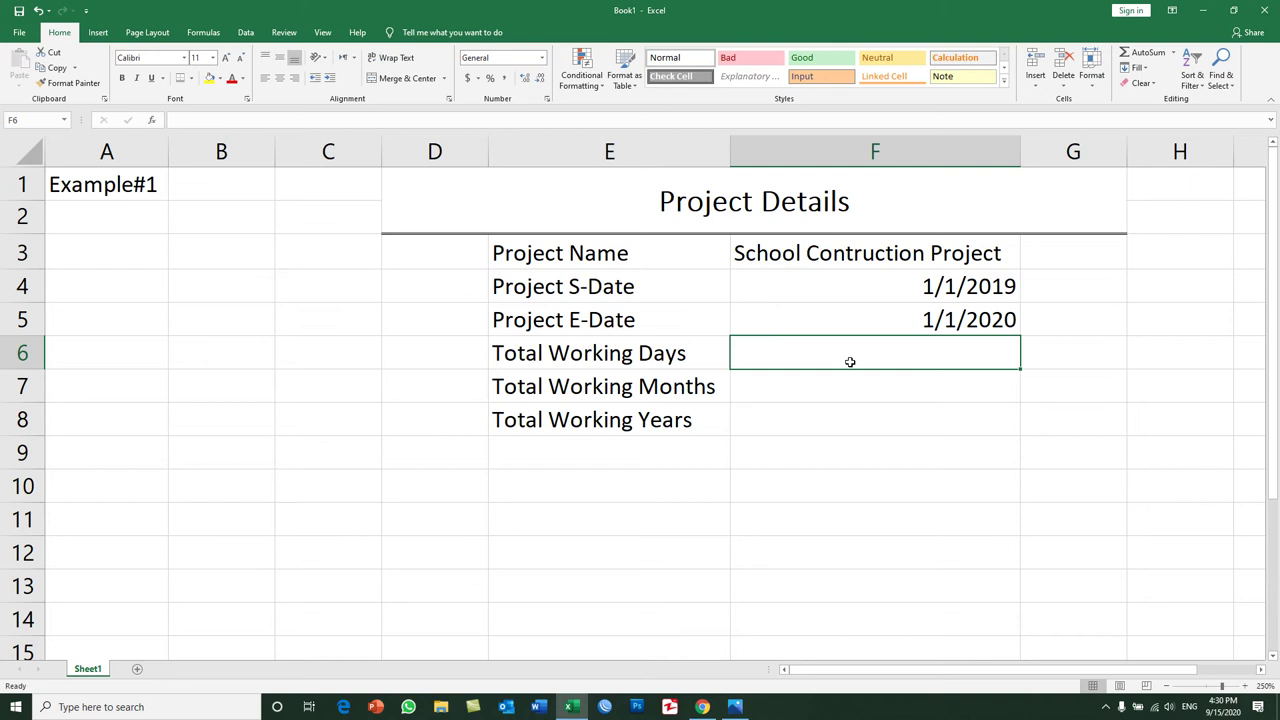
left_click(866, 292)
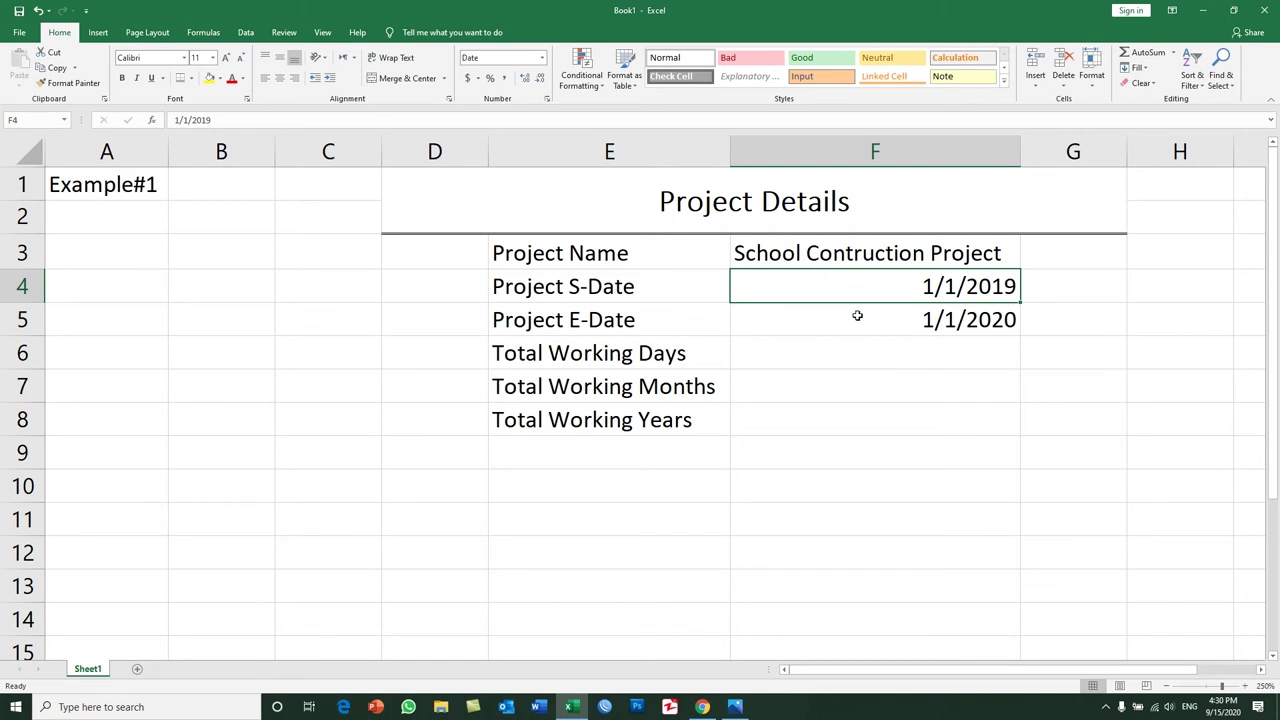
left_click(857, 316)
left_click(857, 292)
left_click(858, 315)
left_click(874, 350)
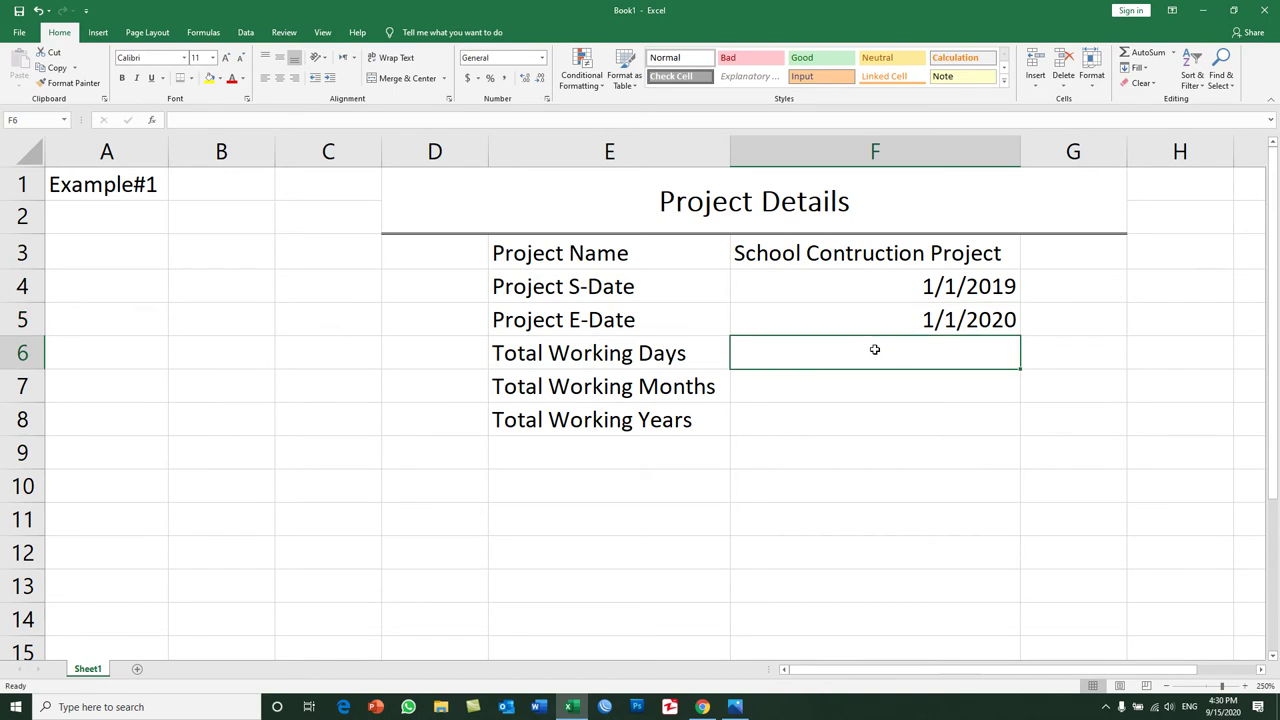
left_click(877, 287)
left_click(877, 313)
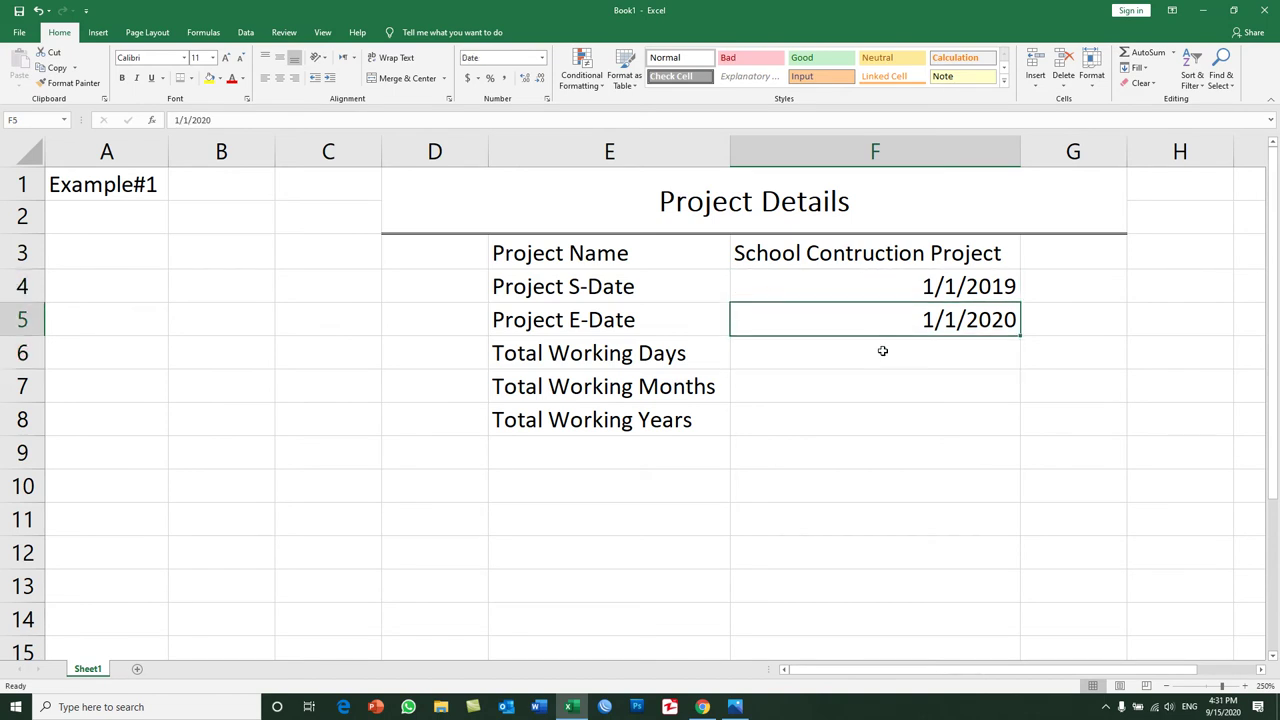
left_click(888, 357)
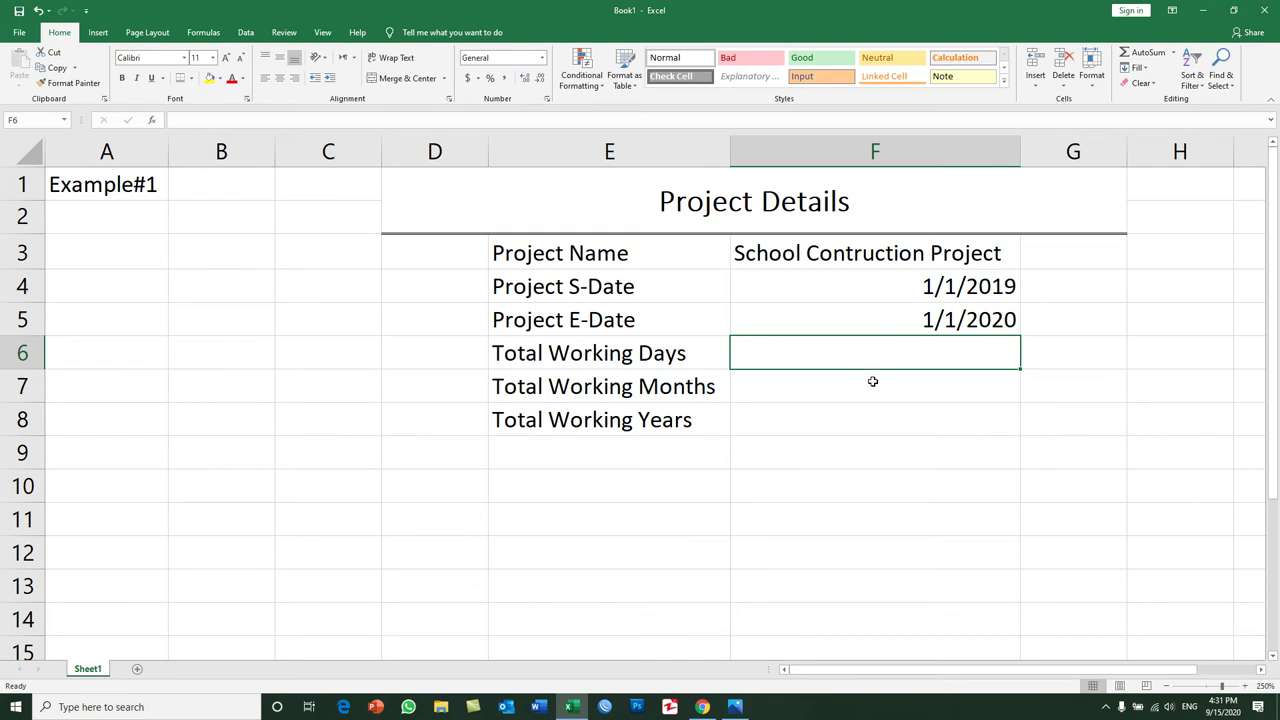
left_click(886, 294)
left_click(888, 318)
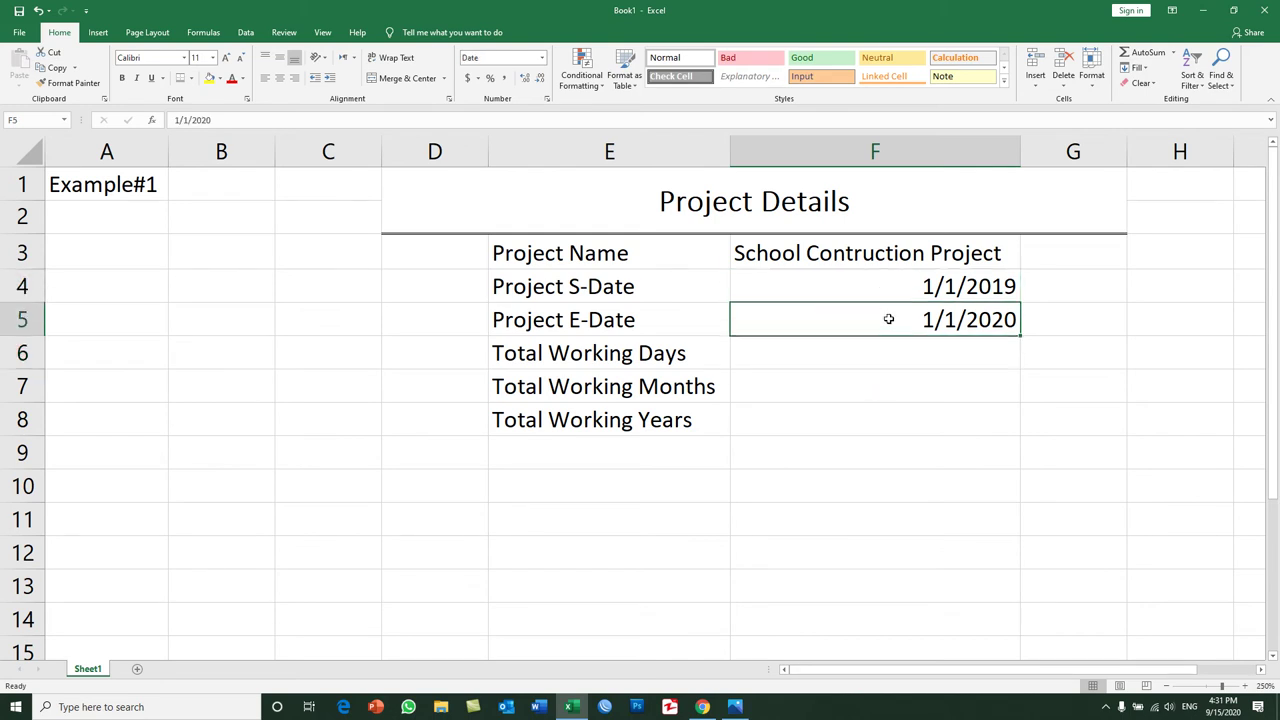
left_click(895, 357)
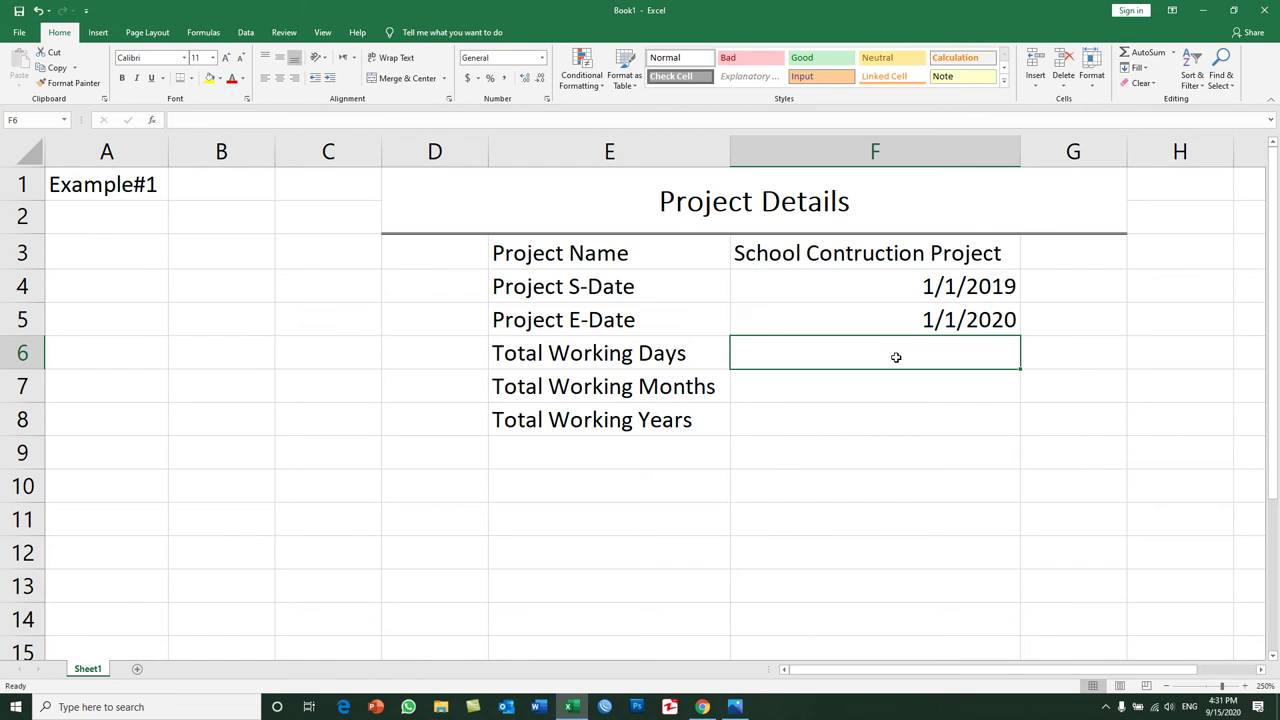
left_click(881, 293)
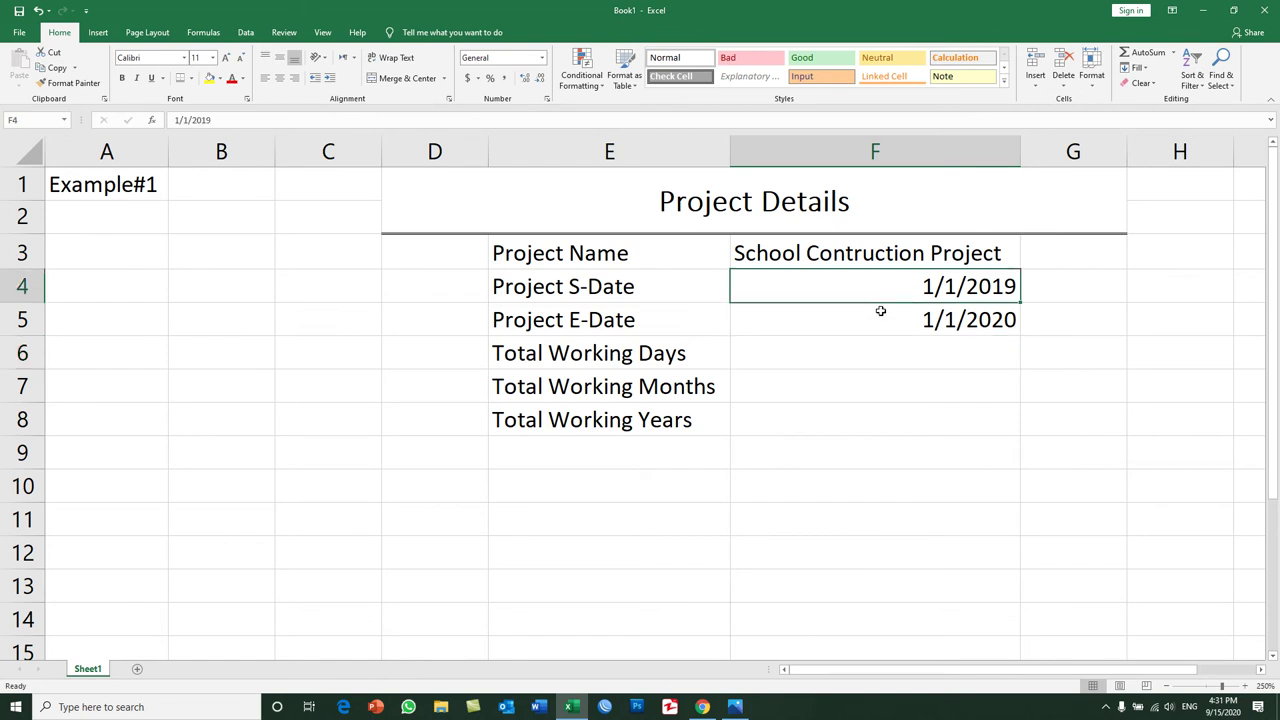
left_click(881, 326)
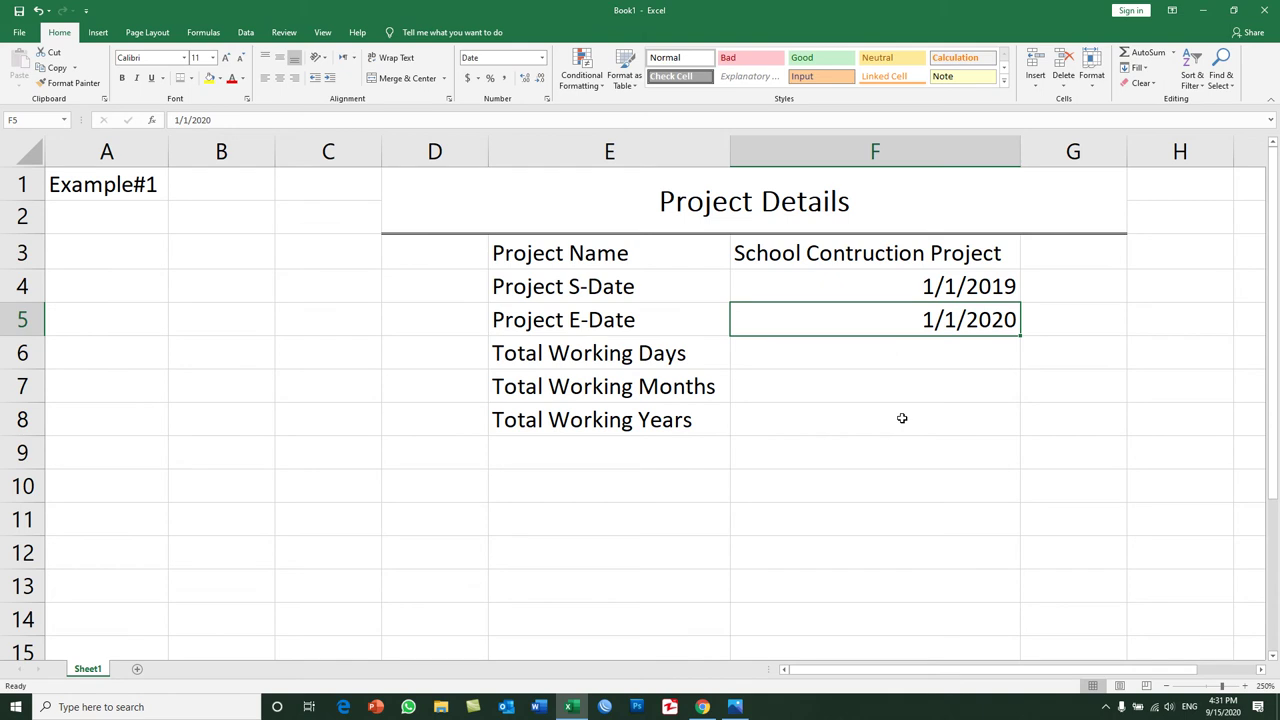
left_click(885, 290)
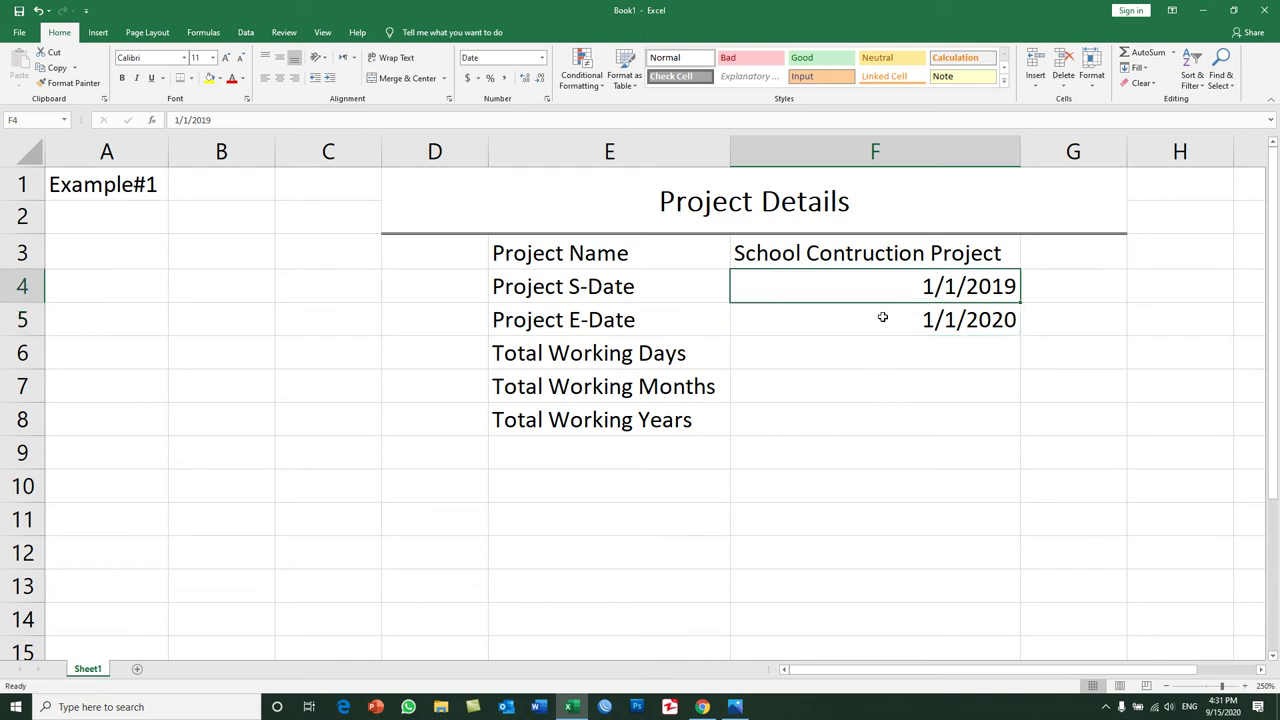
left_click(883, 320)
left_click(891, 354)
left_click(885, 291)
left_click(901, 377)
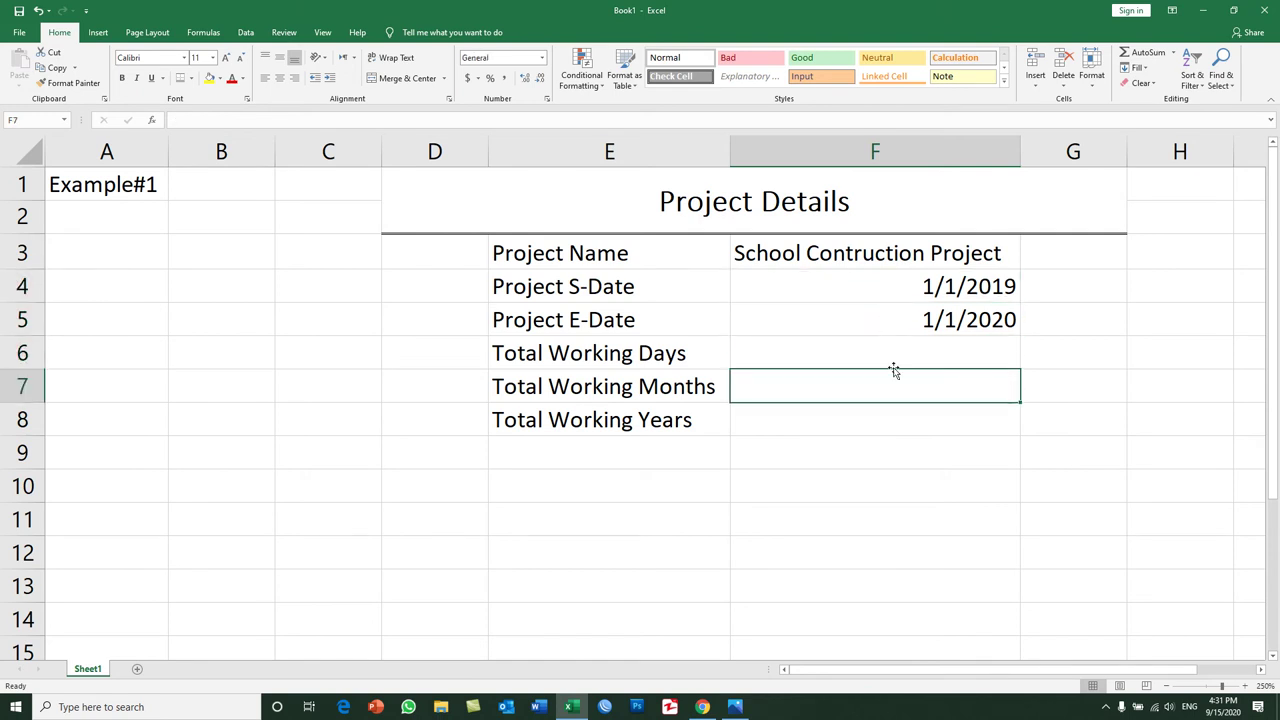
left_click(888, 412)
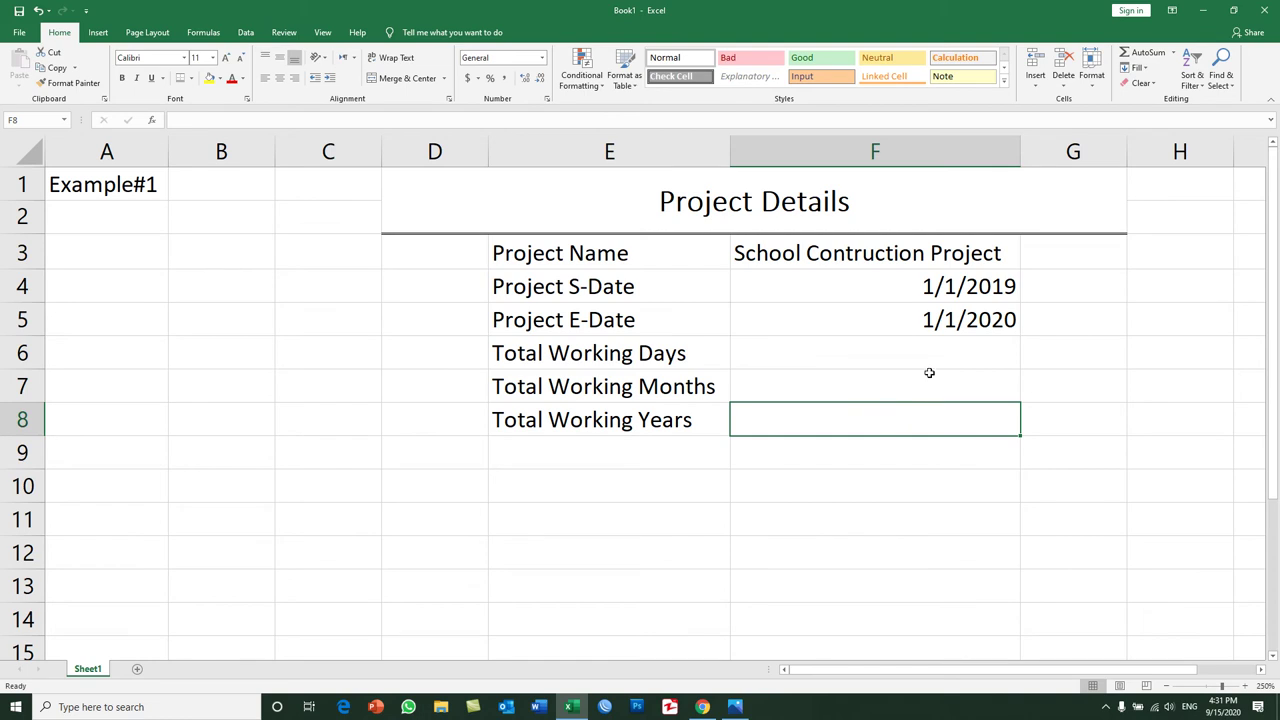
left_click(898, 291)
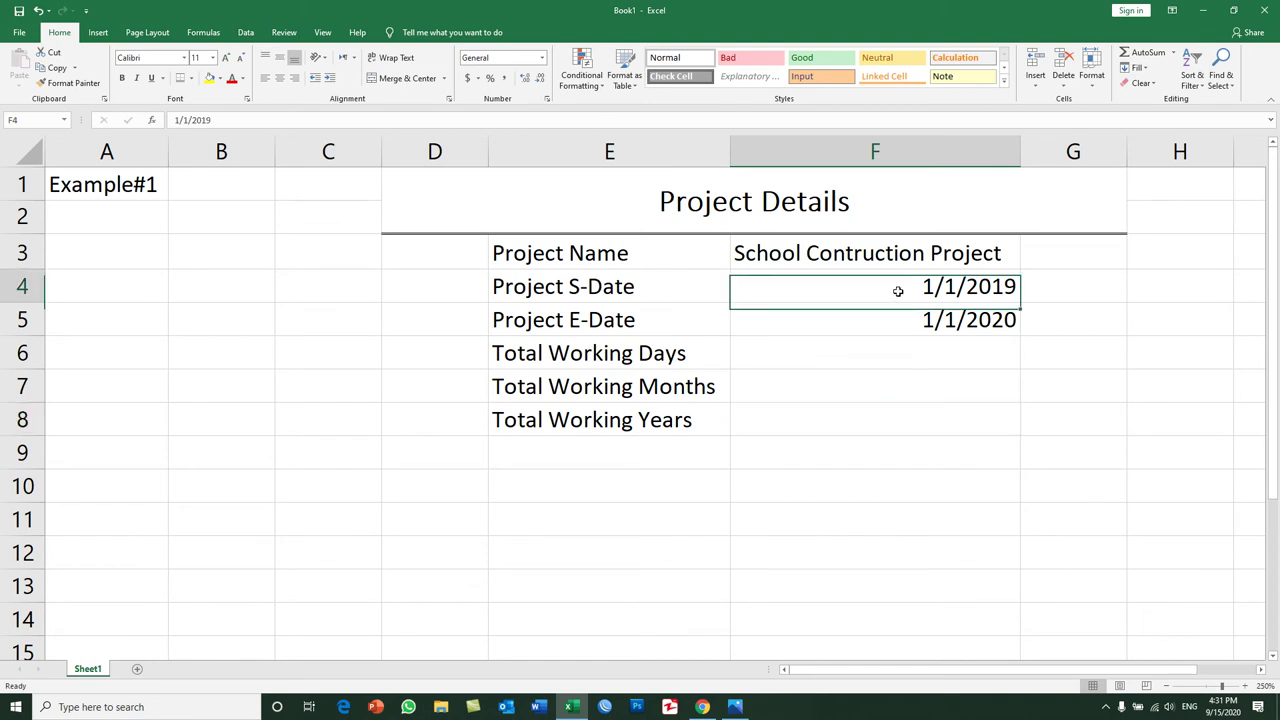
left_click(897, 318)
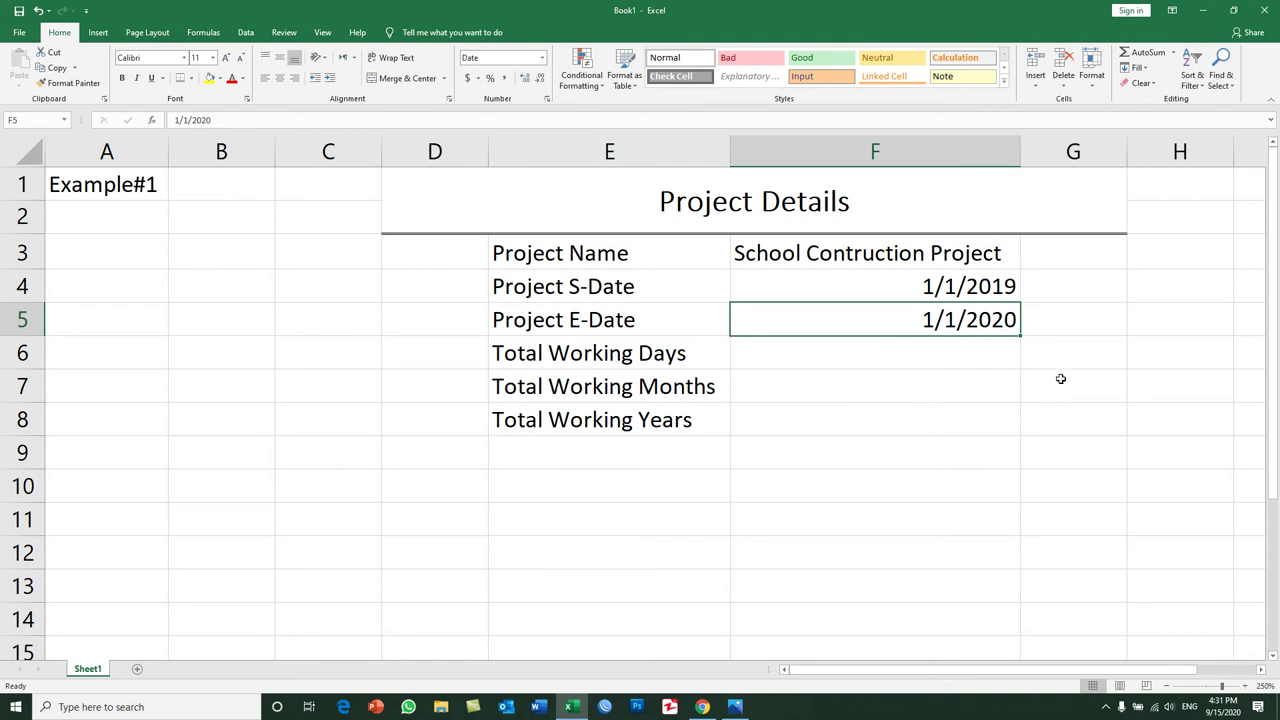
left_click(1090, 354)
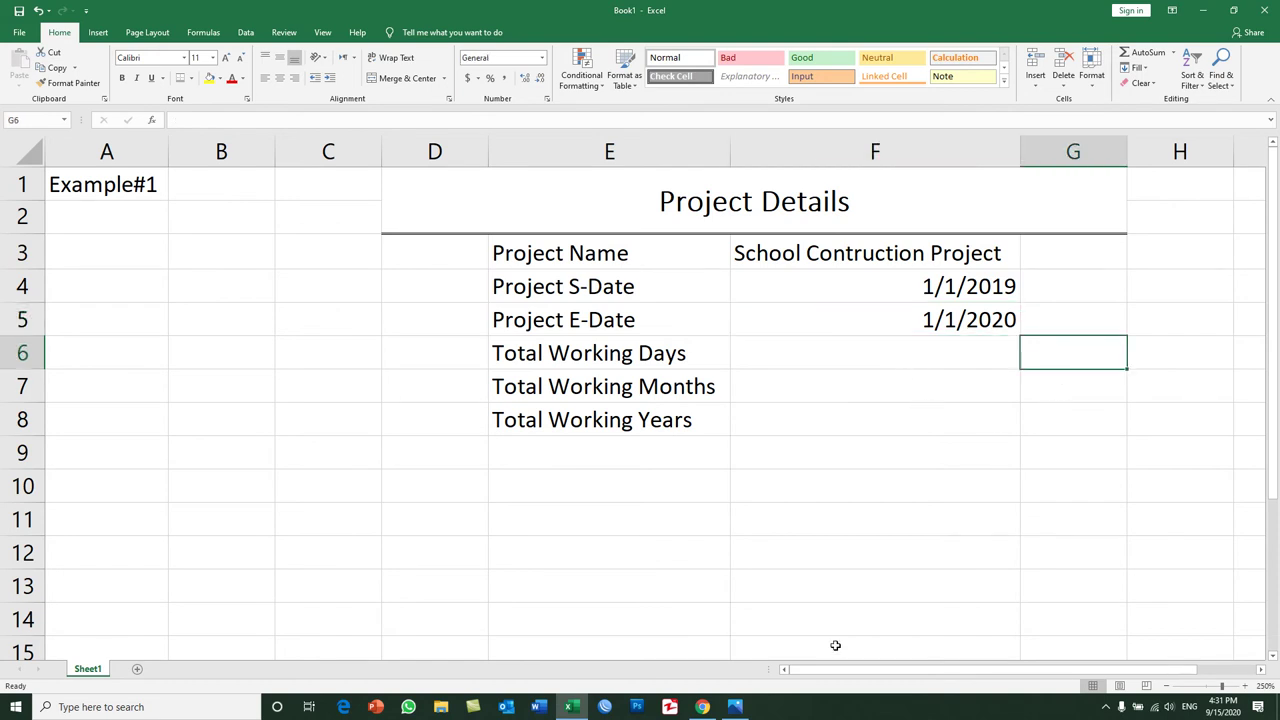
left_click(746, 709)
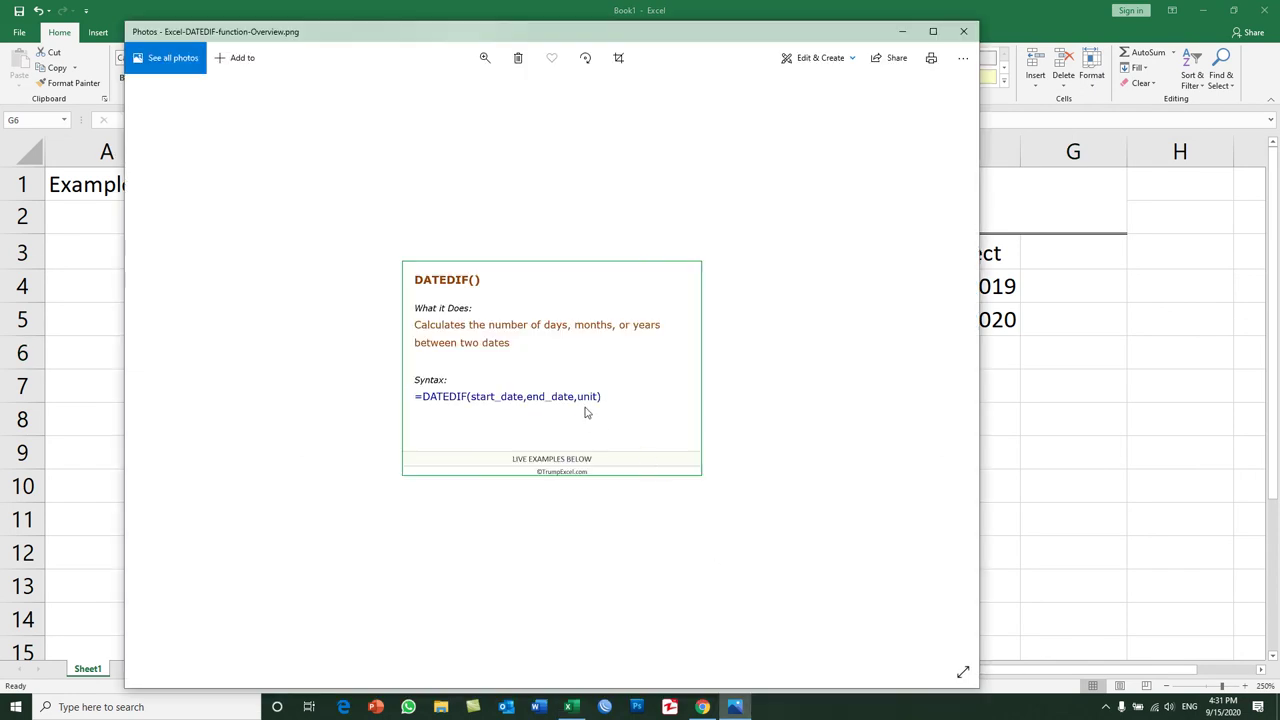
left_click(735, 707)
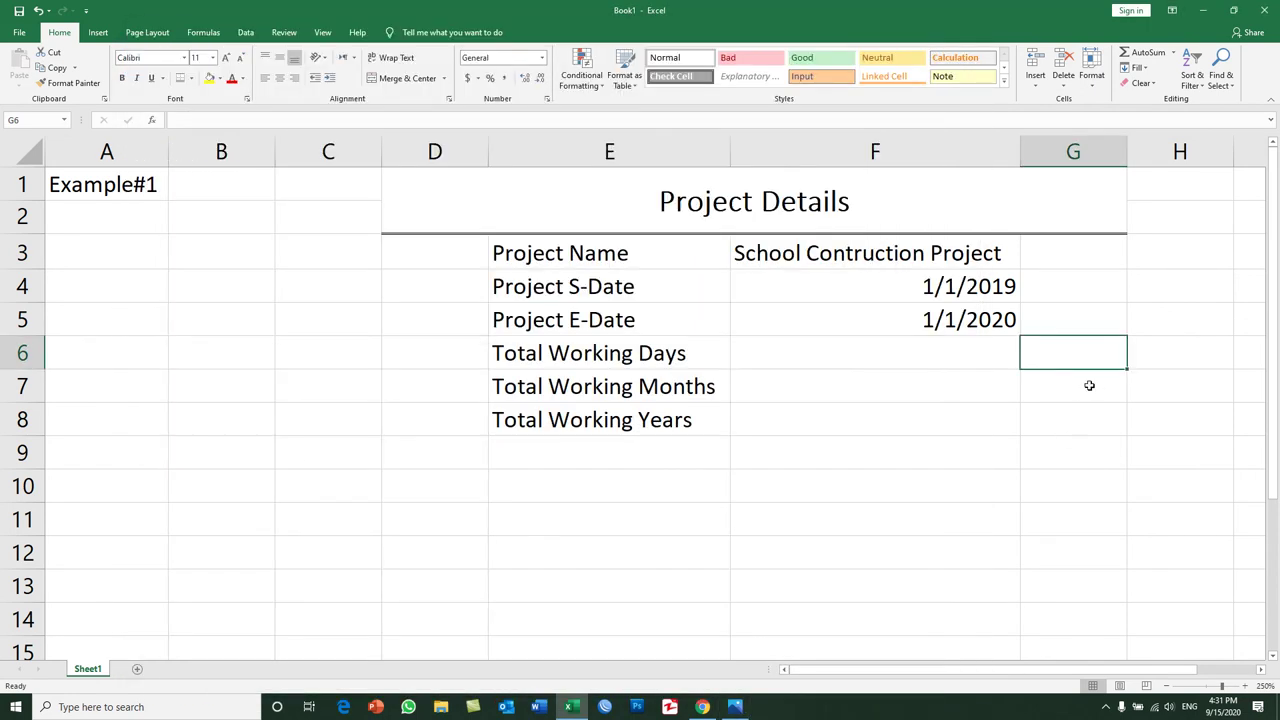
Step: Enter unit codes D, M and Y in G6, G7 and G8, then select F6
type("D")
key("Return")
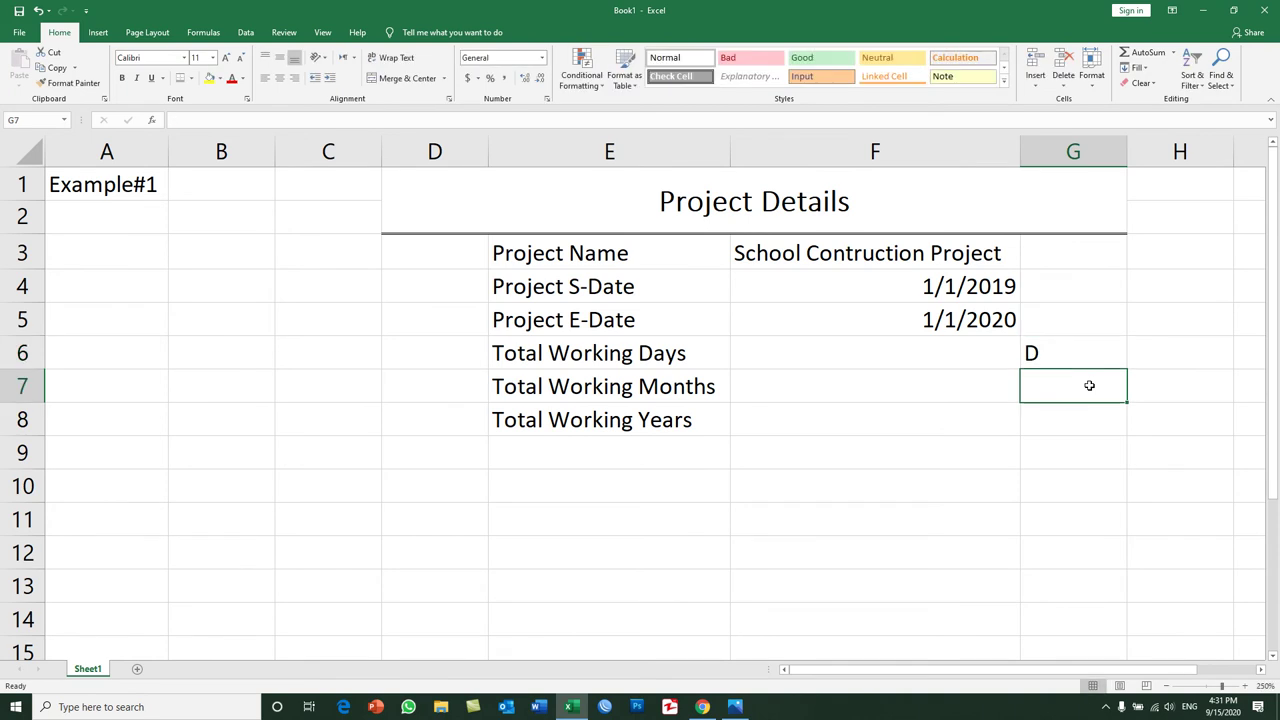
type("M")
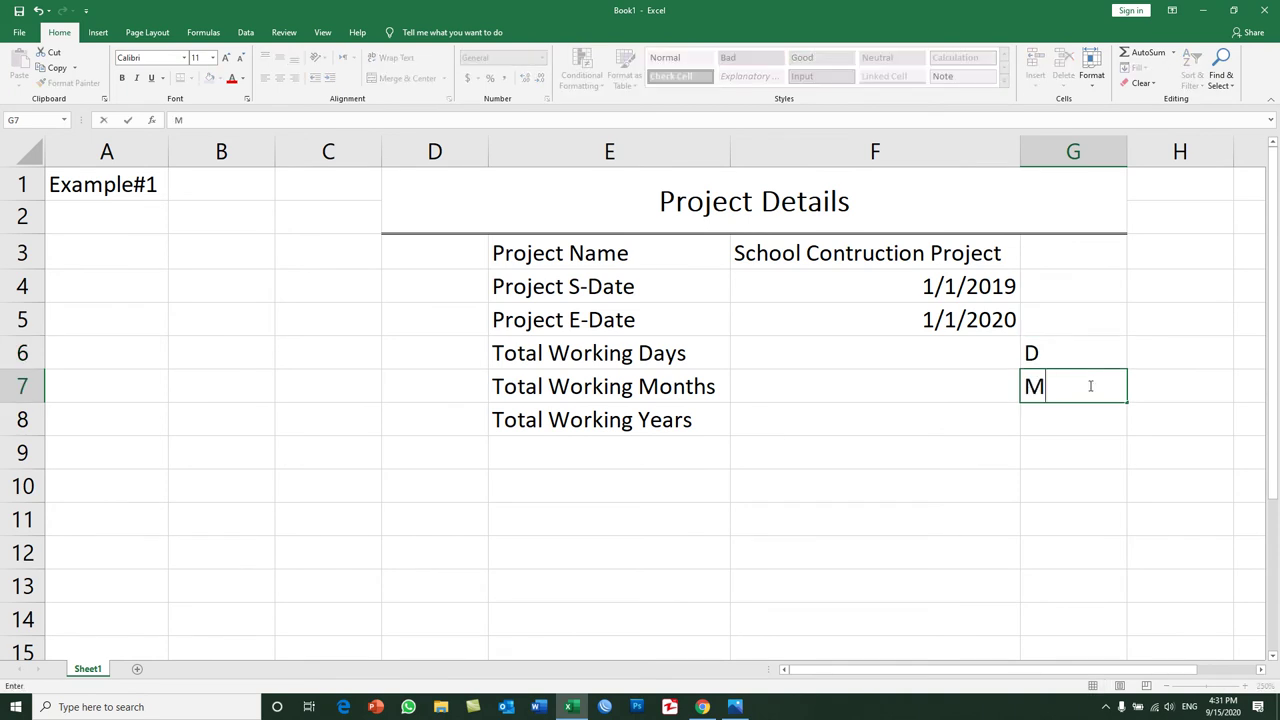
key("Return")
type("Y")
key("Return")
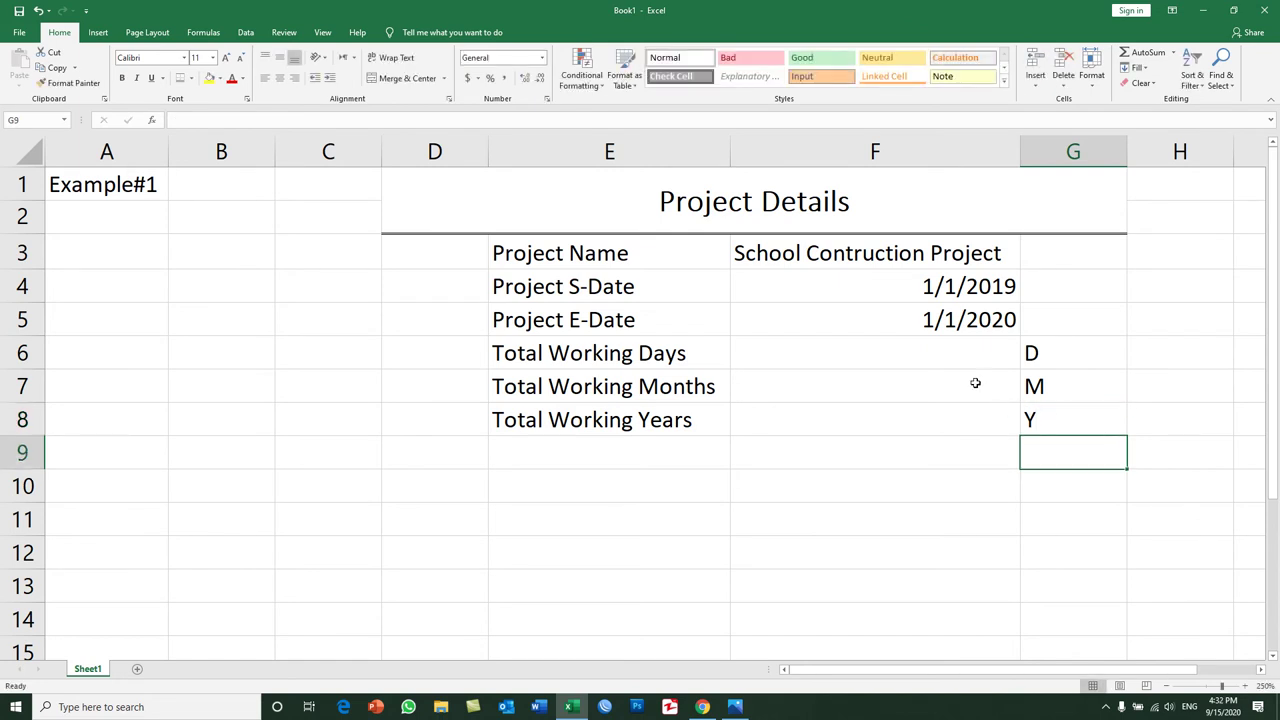
left_click(953, 358)
left_click(929, 288)
left_click(920, 318)
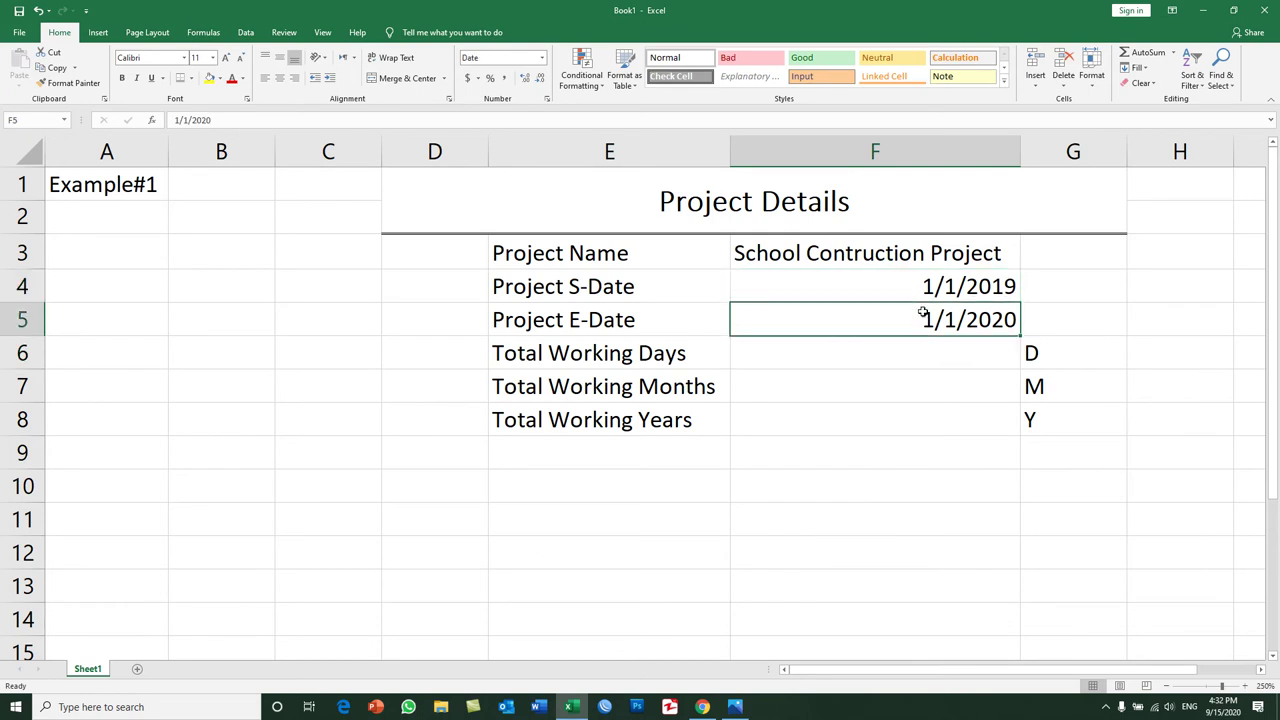
left_click(922, 352)
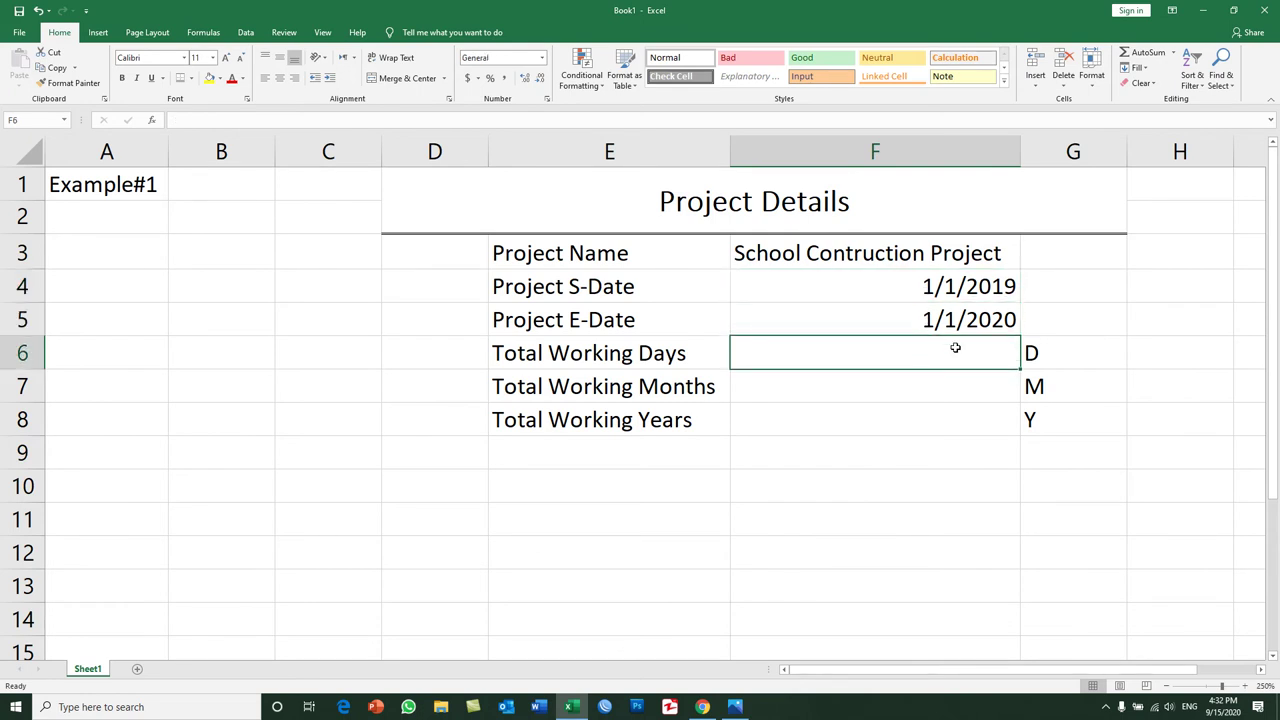
Step: Enter =DATEDIF(F4,F5,"D") in F6 so it returns 365 days
type("=datedif")
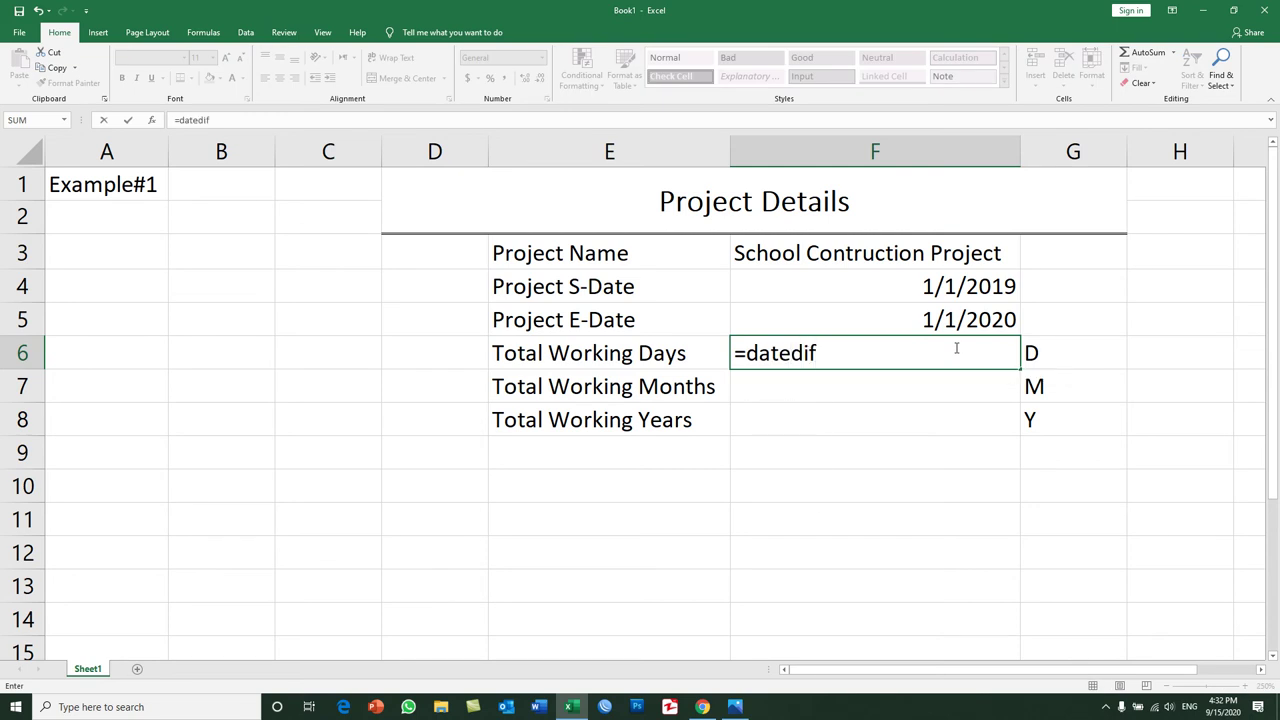
type("(")
left_click(914, 288)
type(",")
left_click(911, 316)
type(",")
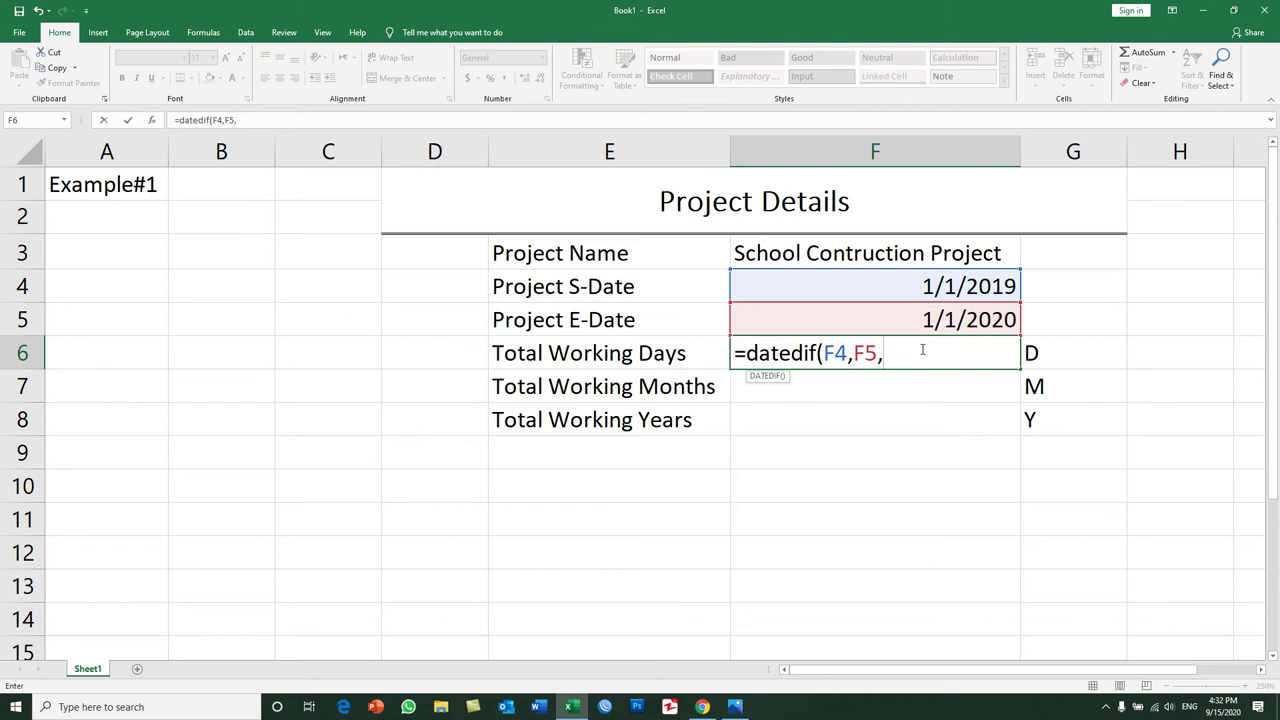
type("\"")
type("D")
type("\"")
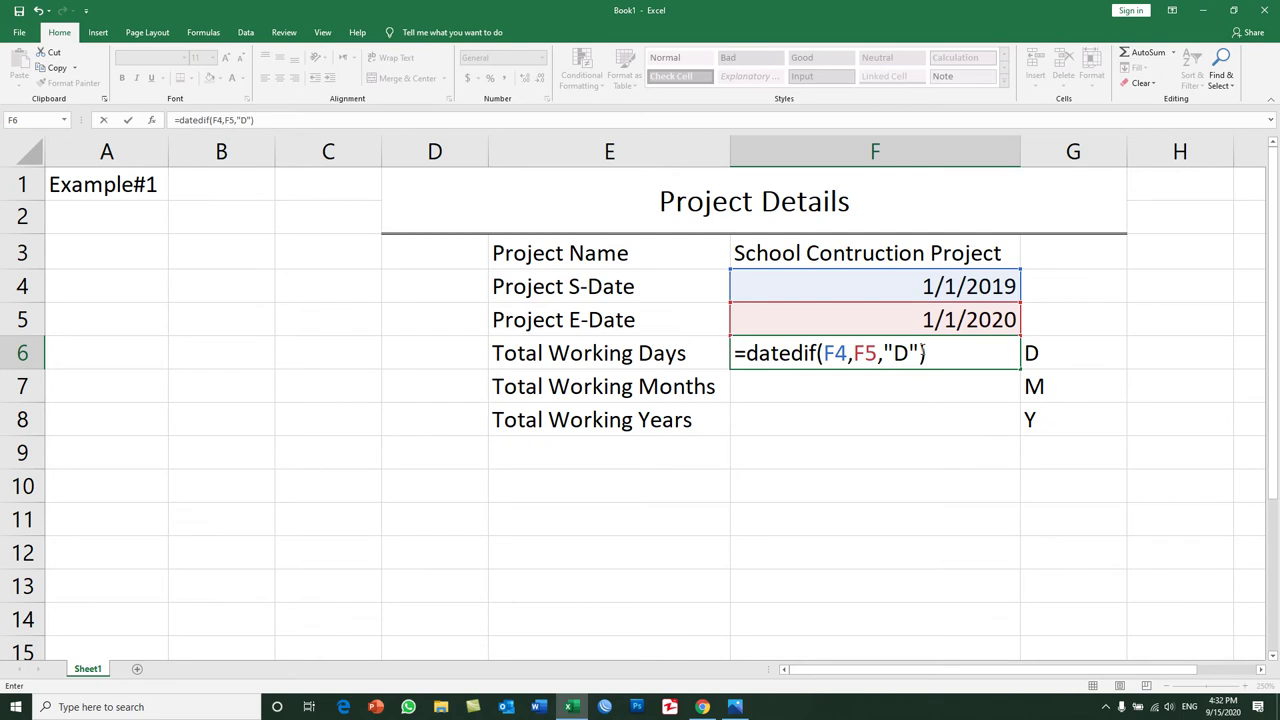
key("Return")
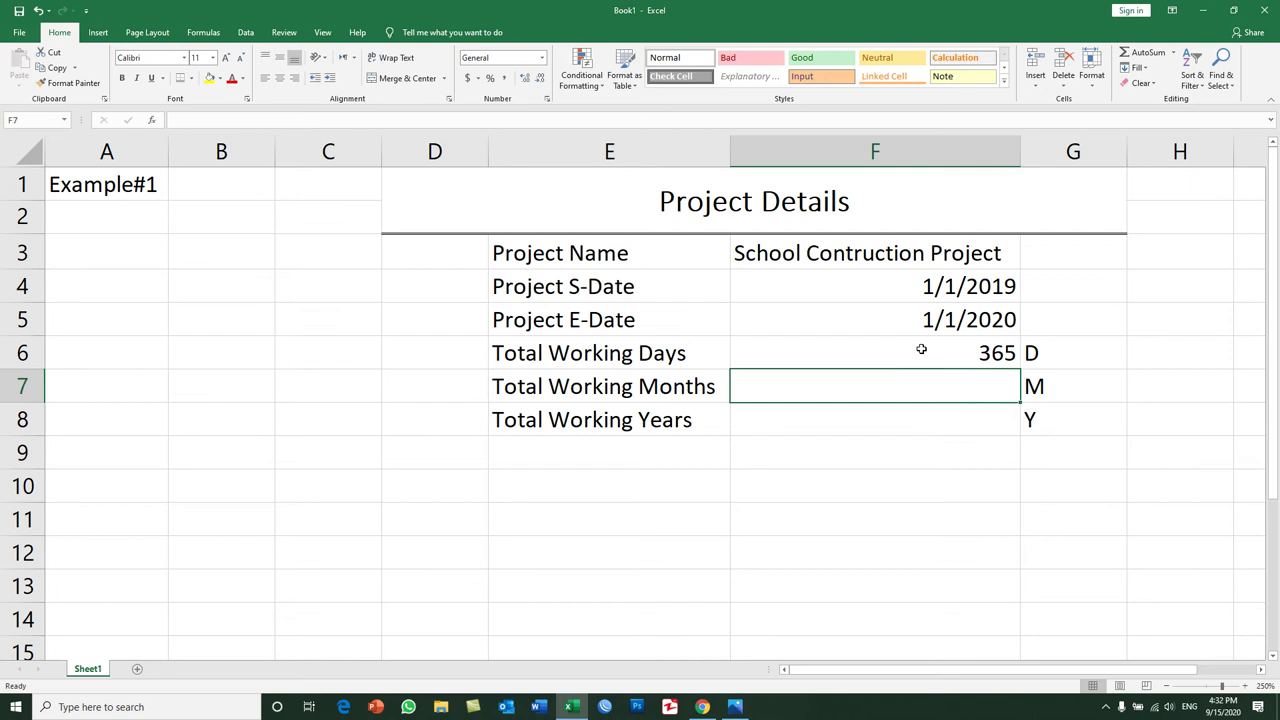
Step: Centre-align the result cells F6:F8 and review the dates in F4 and F5
left_click_drag(921, 352, 916, 422)
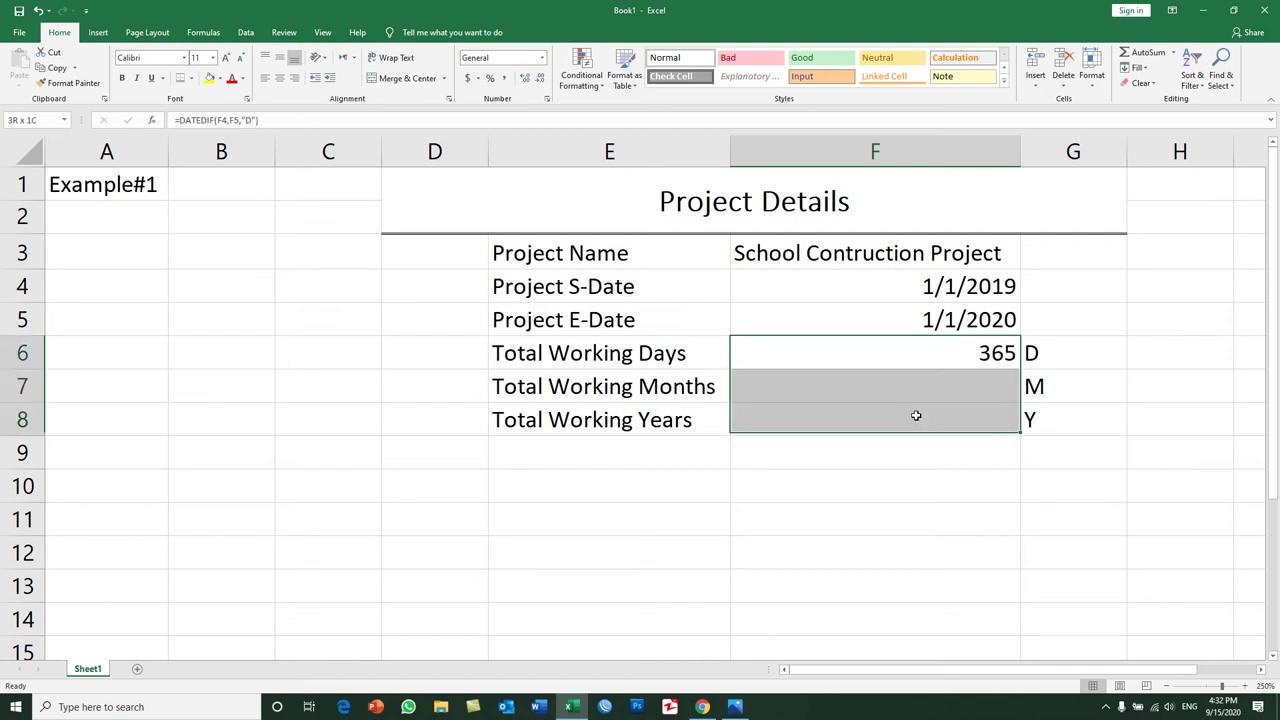
left_click(280, 78)
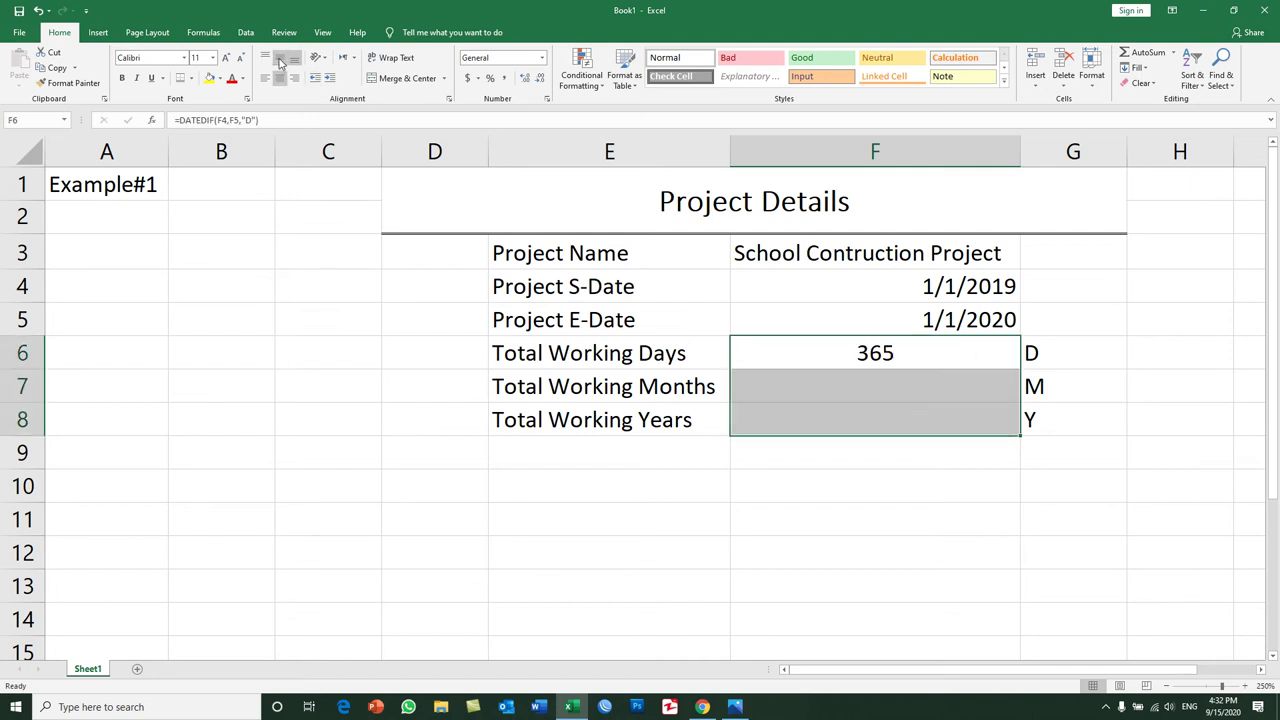
left_click(898, 347)
left_click(916, 288)
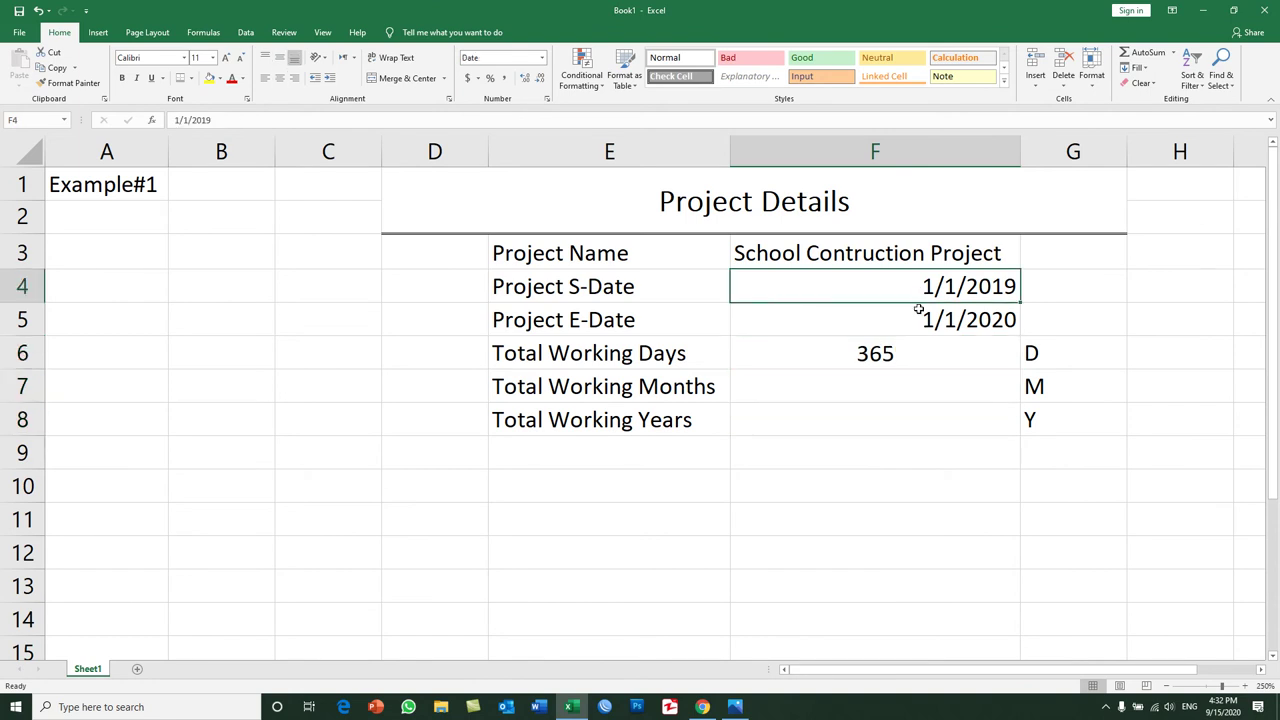
left_click(917, 315)
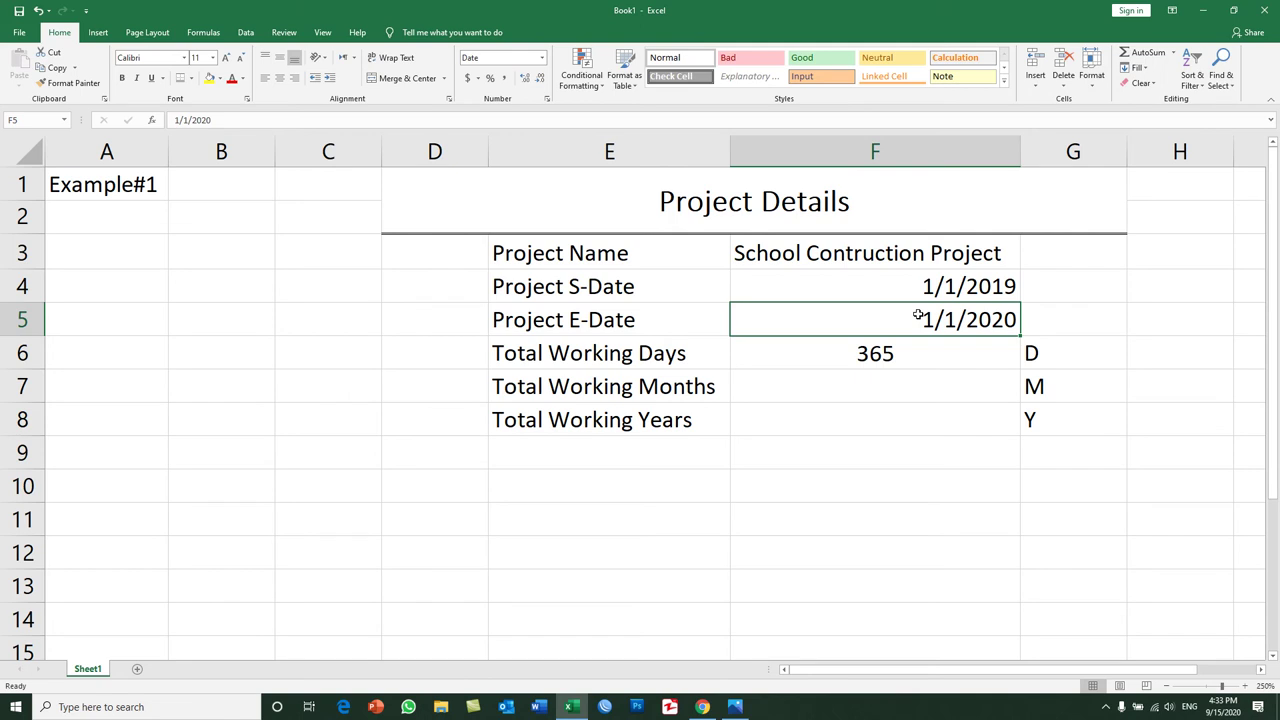
left_click(897, 377)
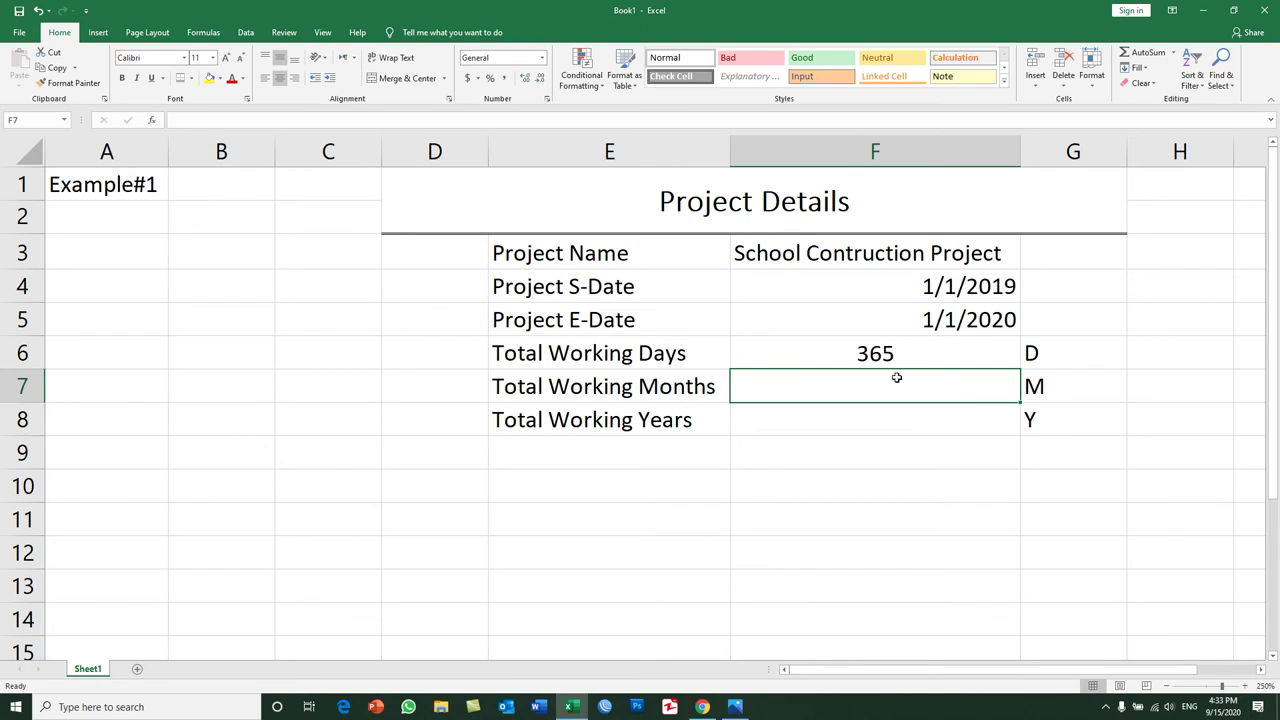
Step: Enter =DATEDIF(F4,F5,"M") in F7 so Total Working Months shows 12
type("=date")
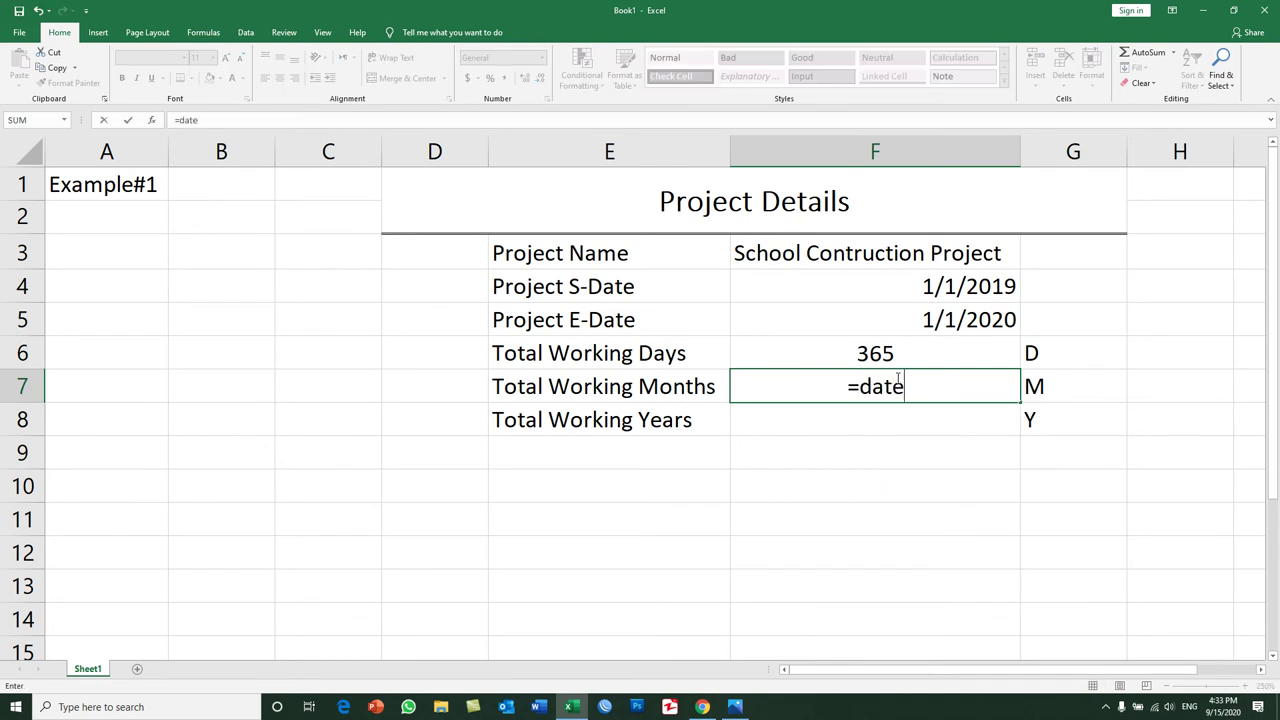
type("dif")
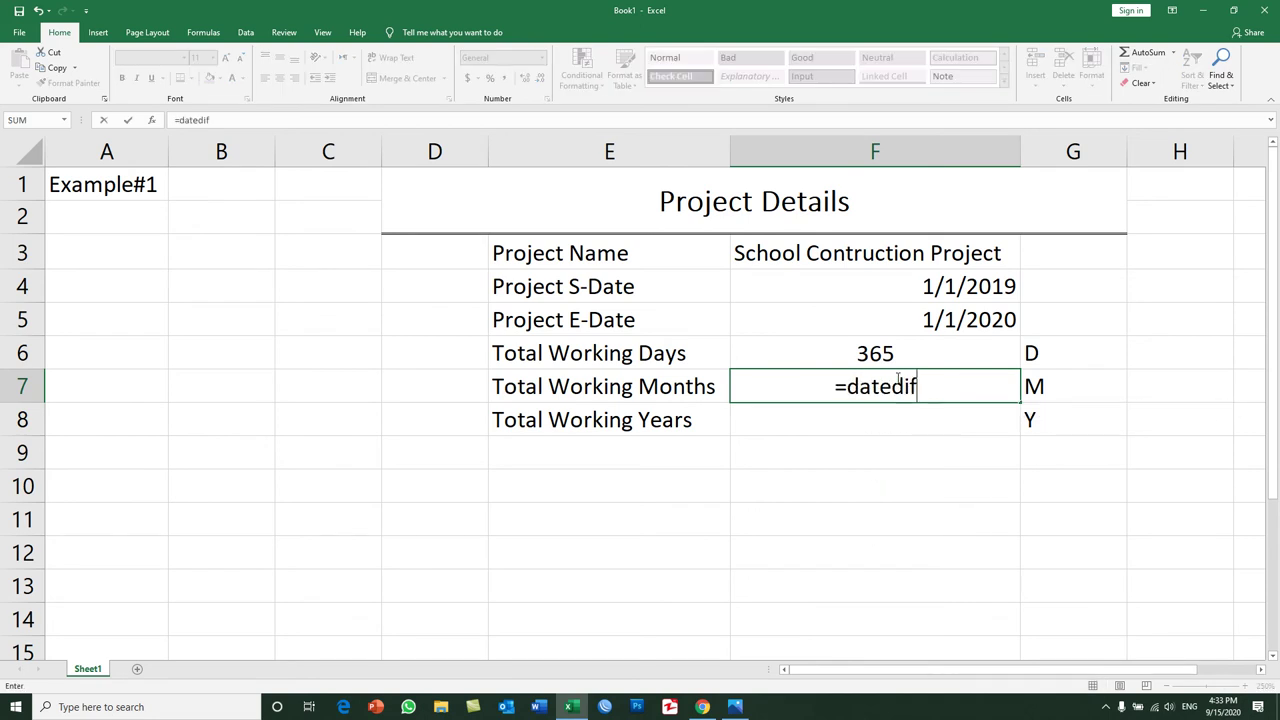
type("(")
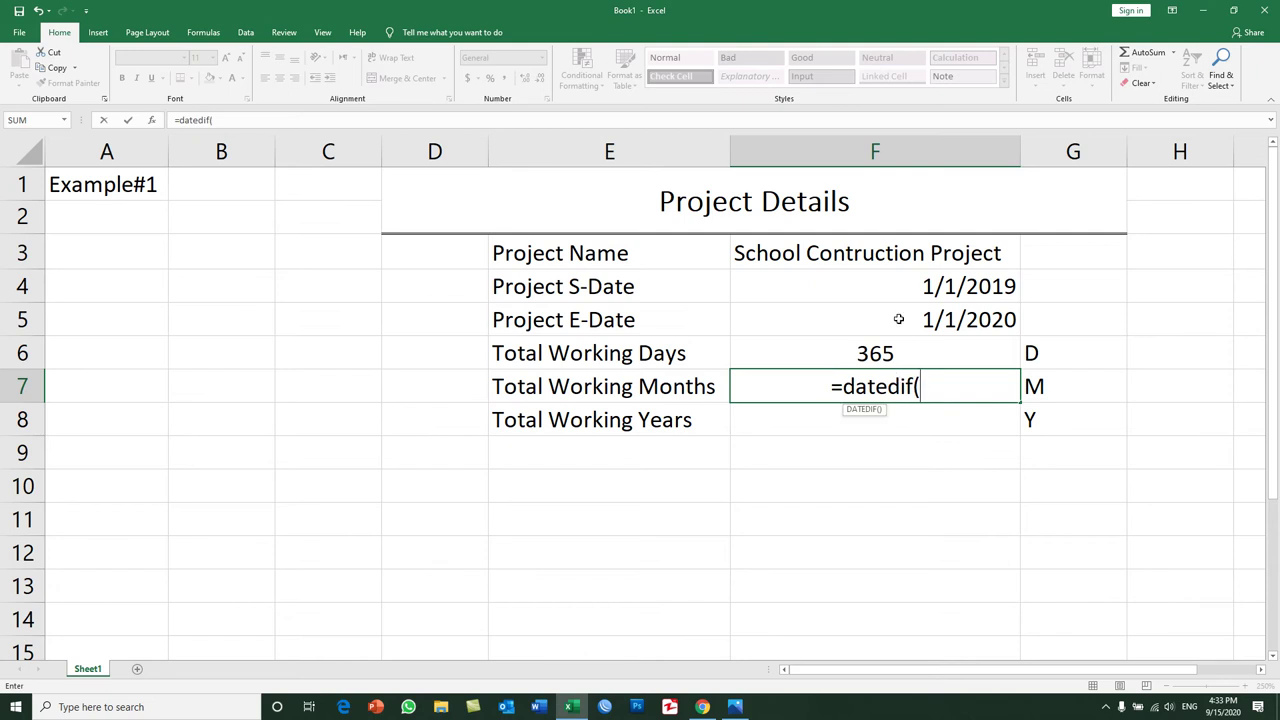
left_click(891, 295)
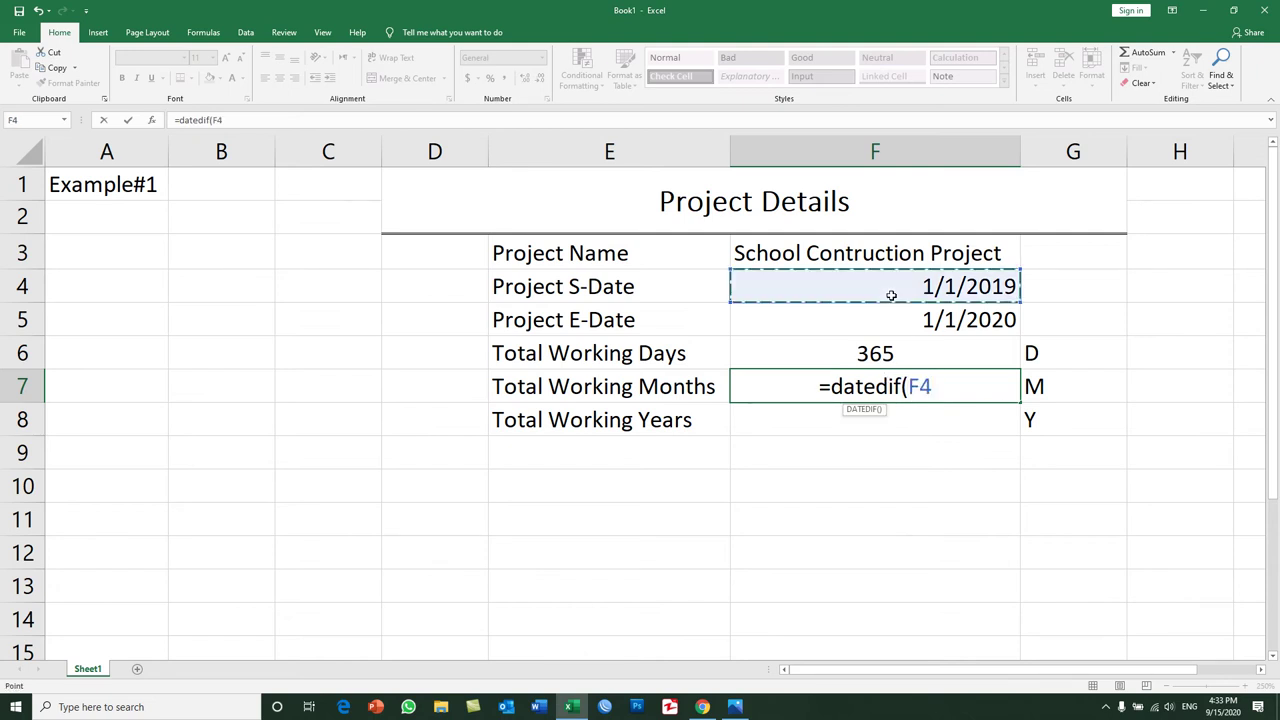
type(",")
left_click(894, 320)
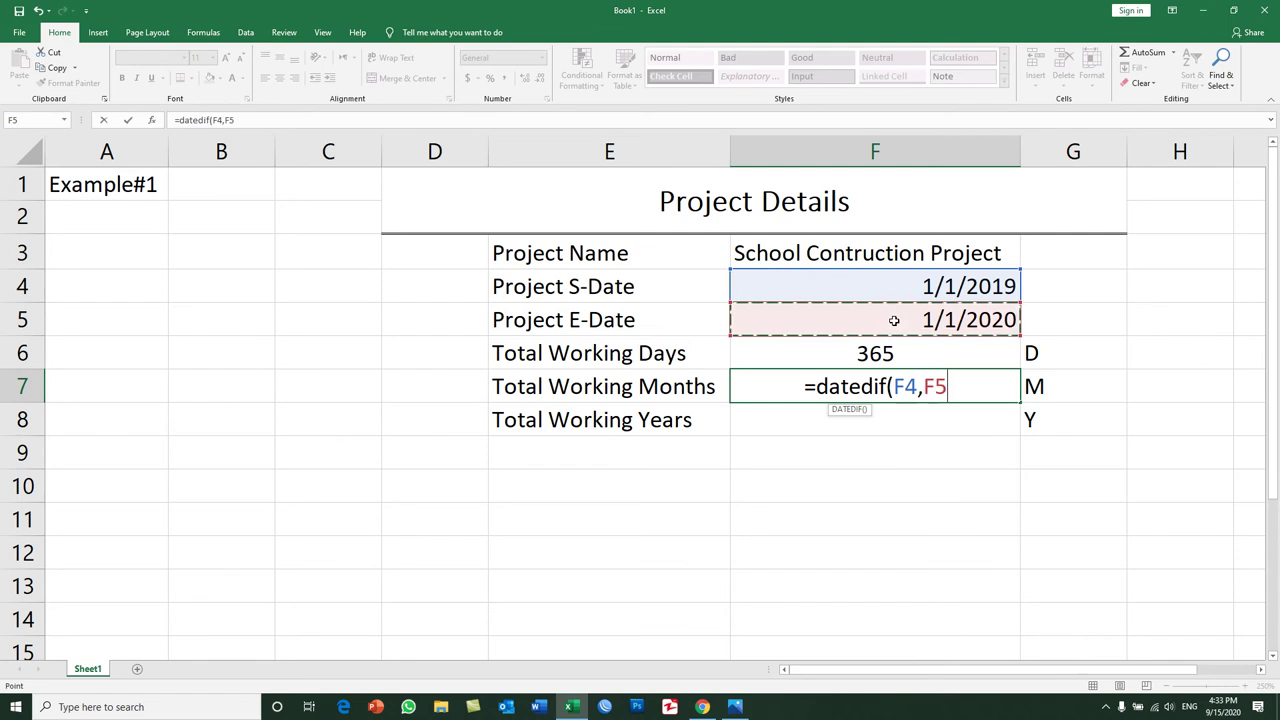
type(",")
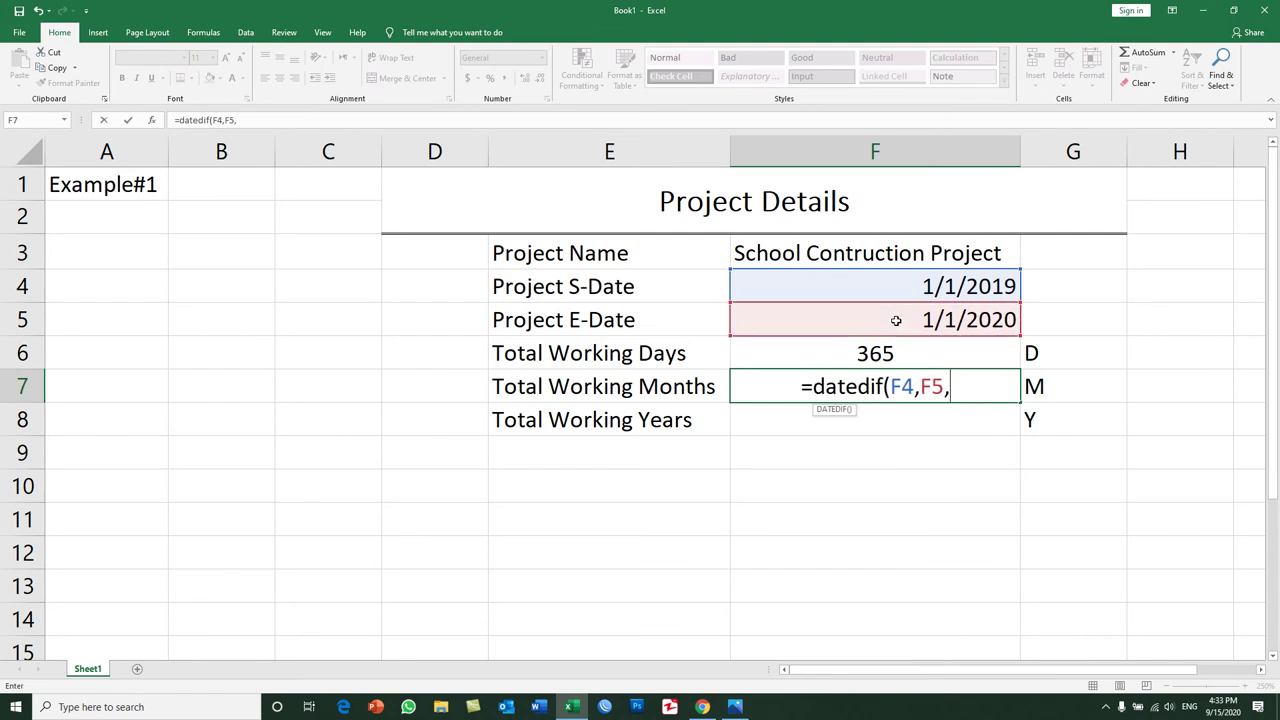
type("\"")
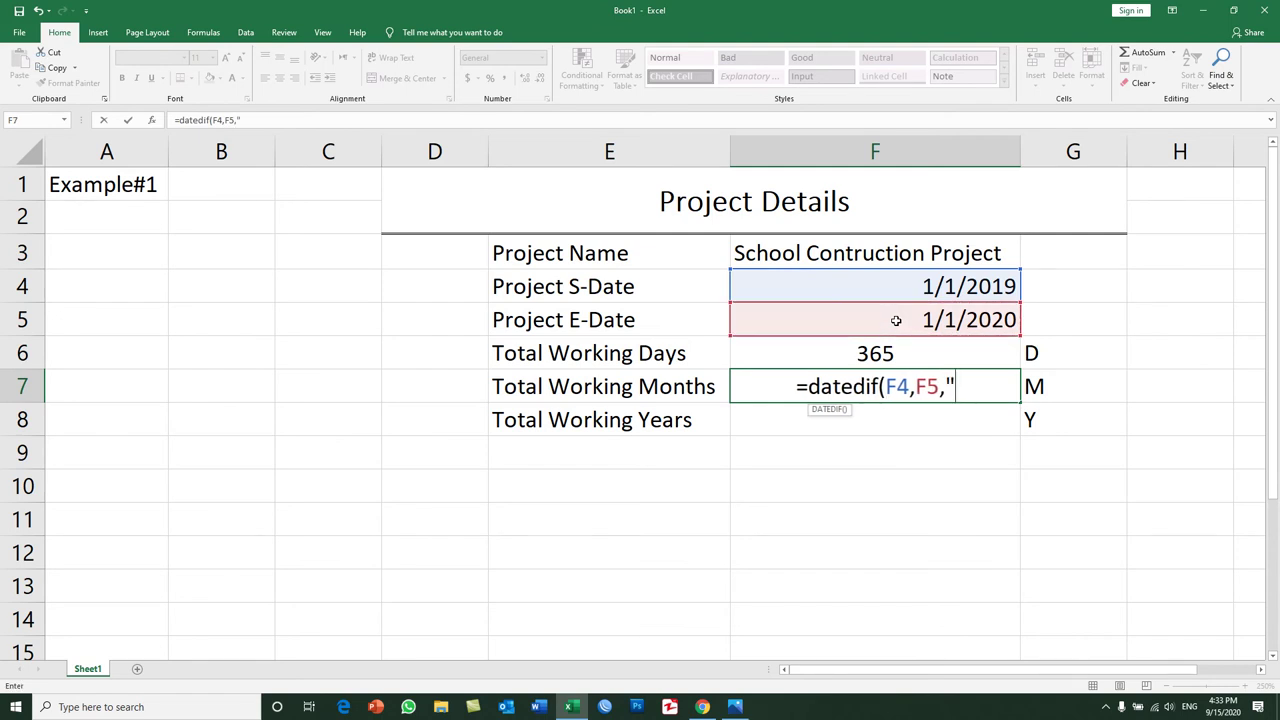
type("M\")")
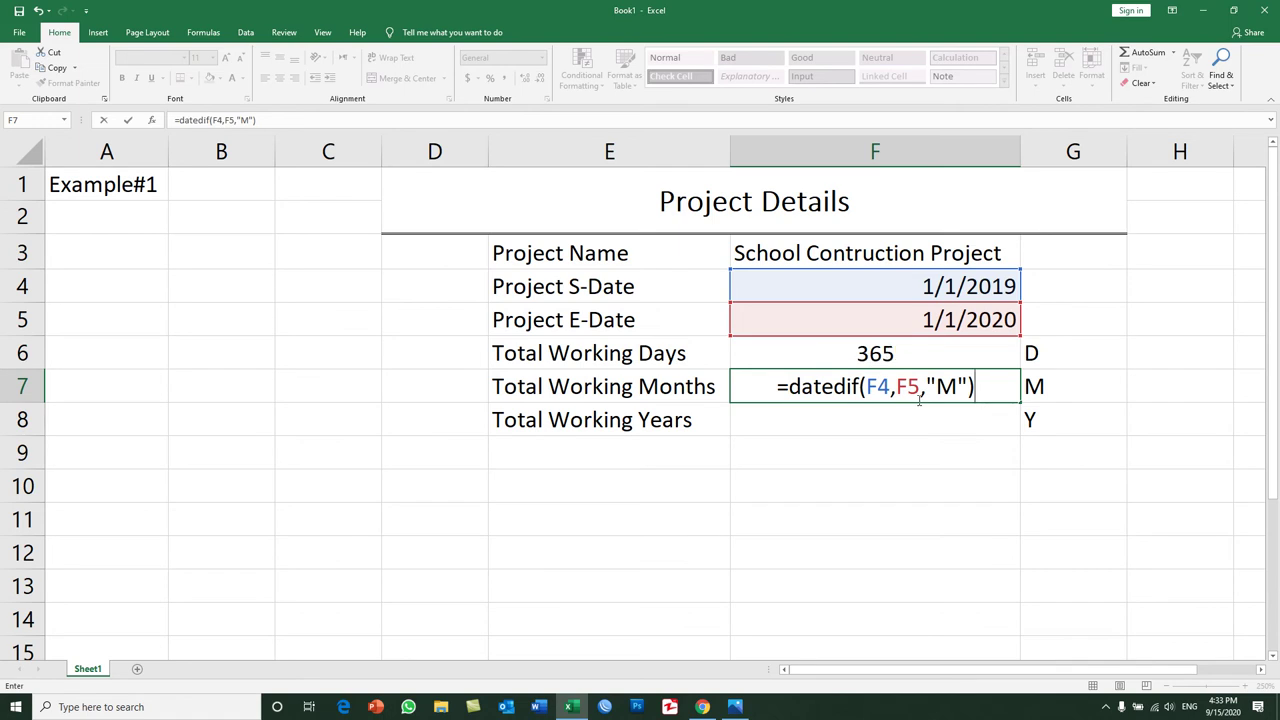
key("Return")
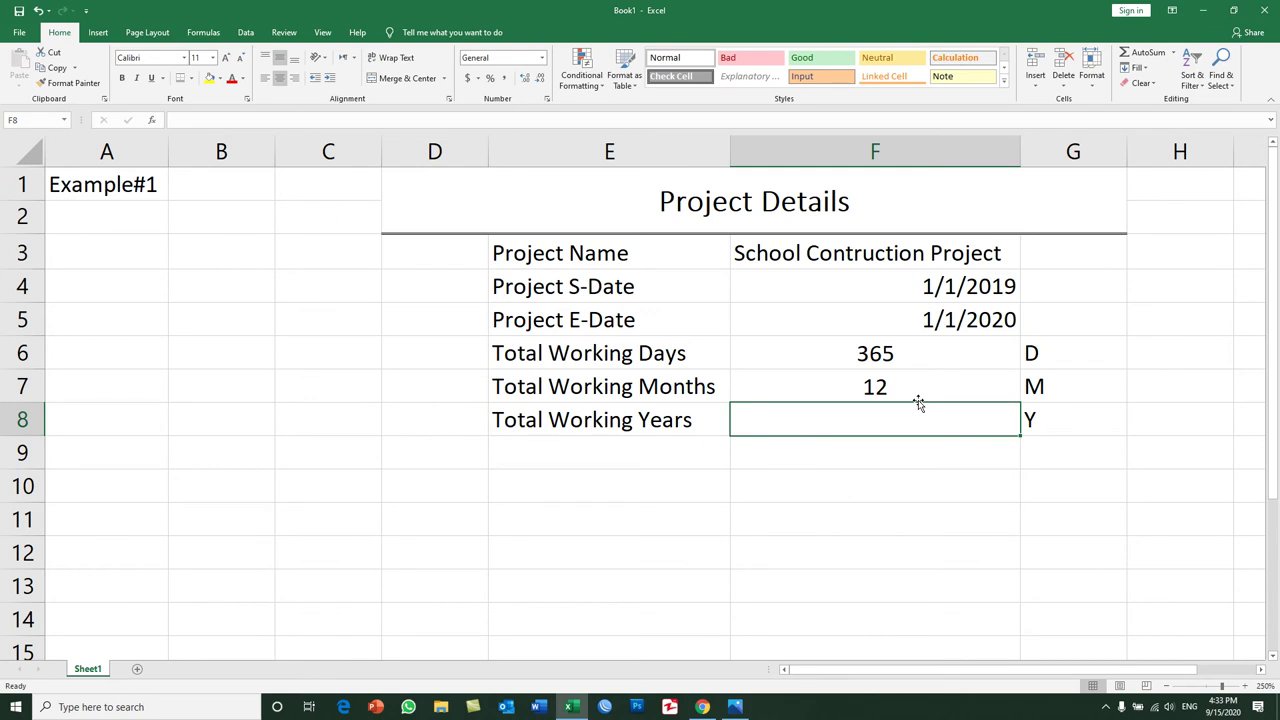
Step: Enter =DATEDIF(F4,F5,"Y") in F8 for Total Working Years
type("=date")
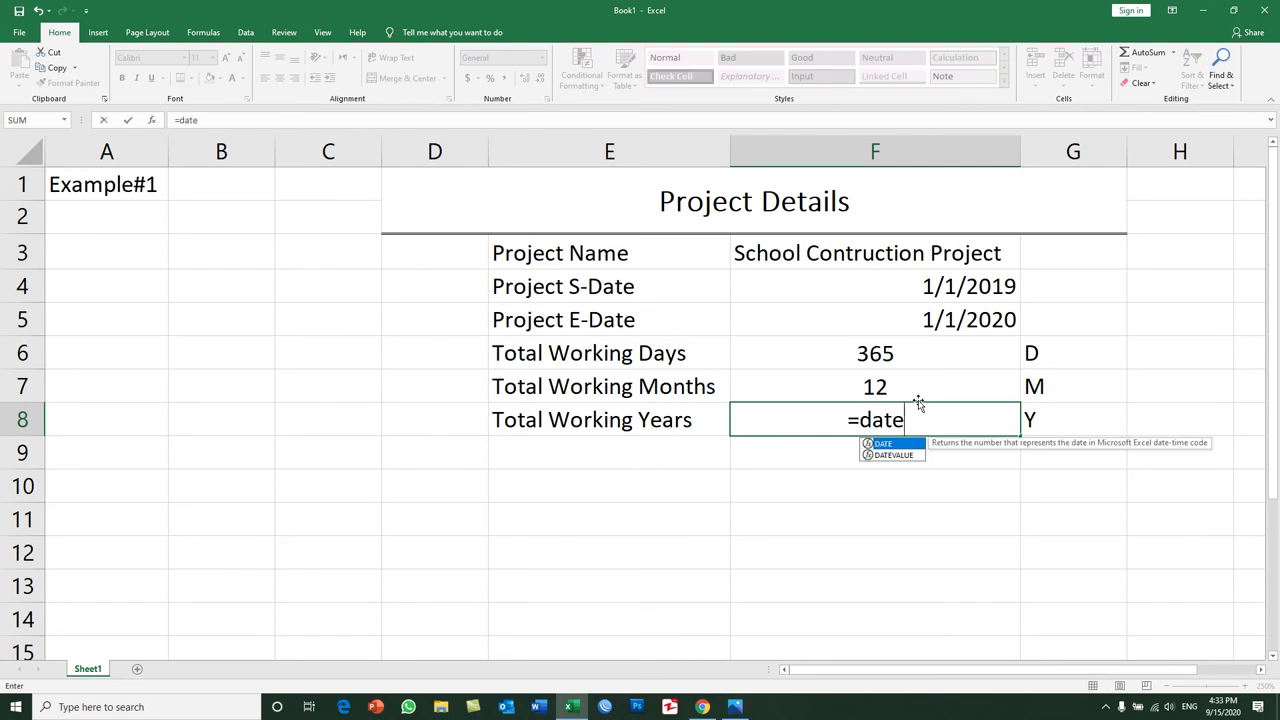
type("dif(")
left_click(941, 283)
type(",")
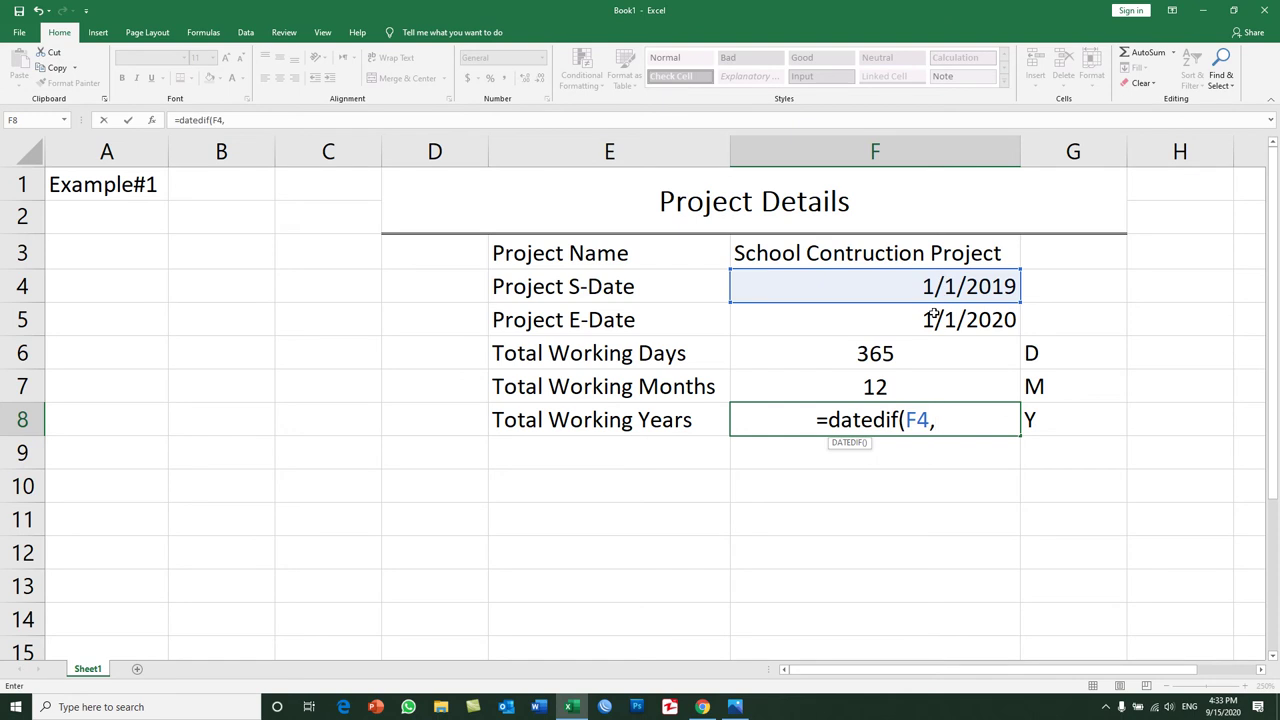
left_click(932, 316)
type(",")
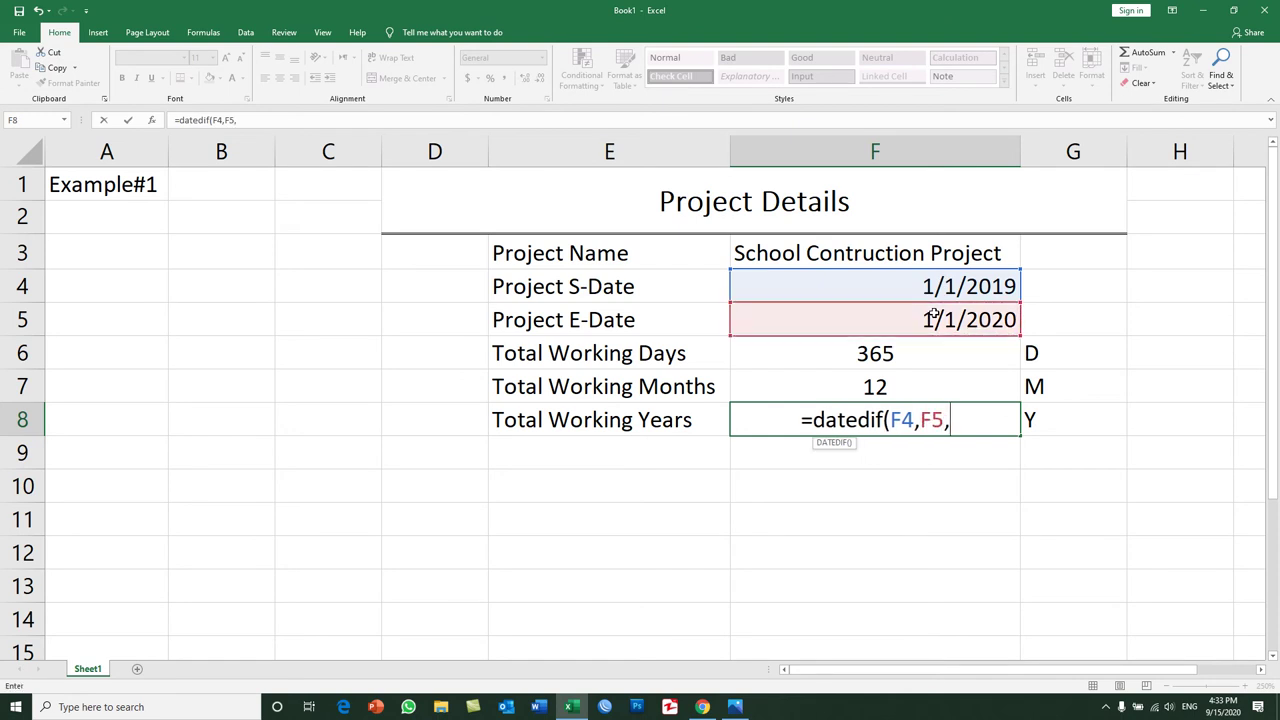
type("\"")
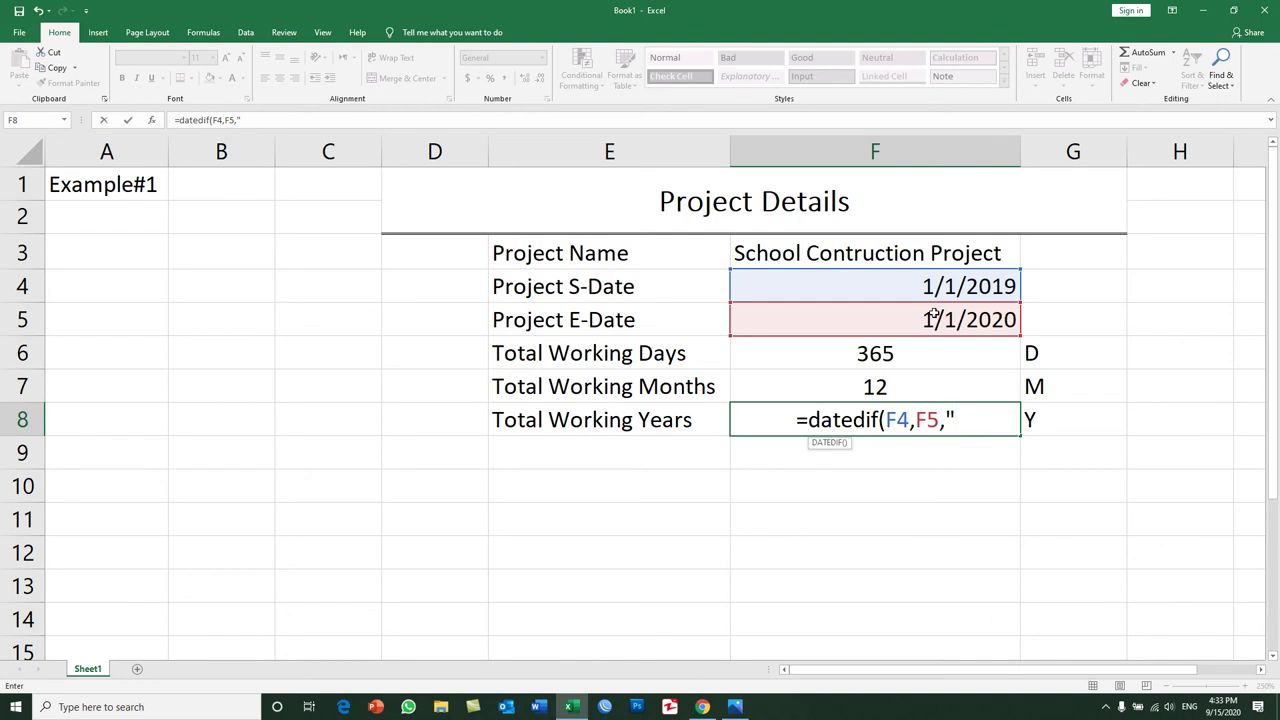
type("Y")
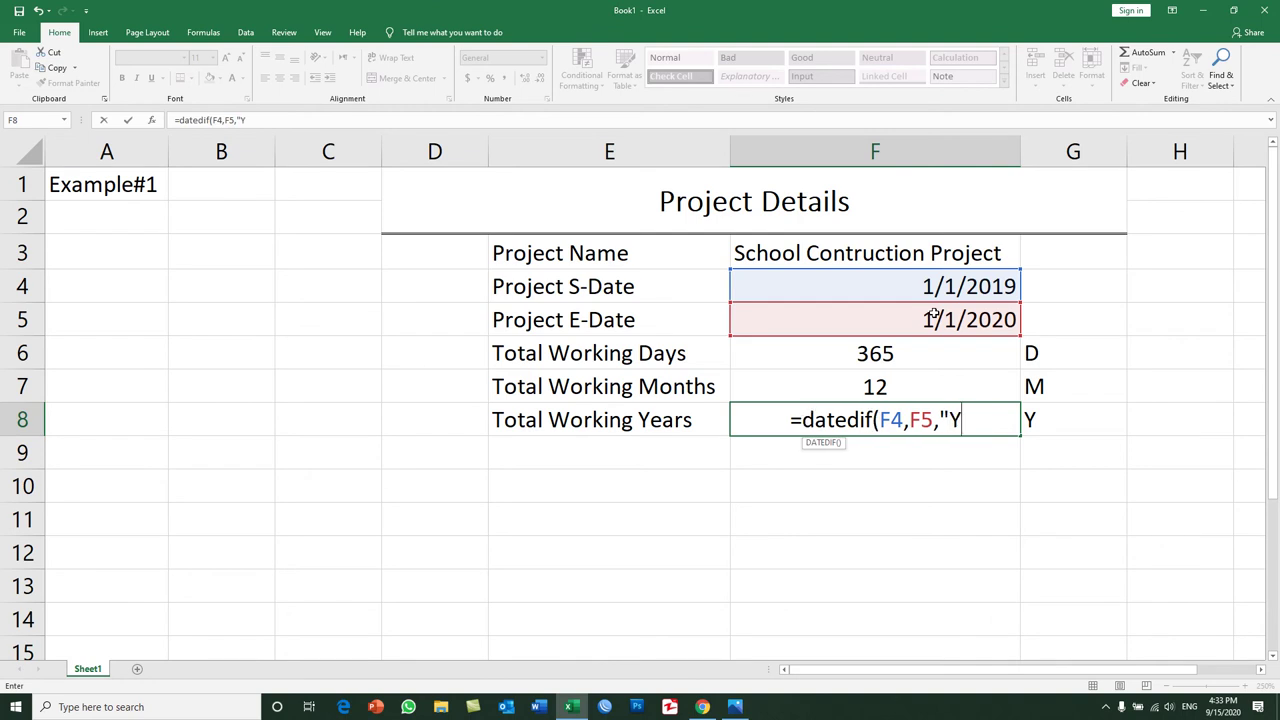
type("\")")
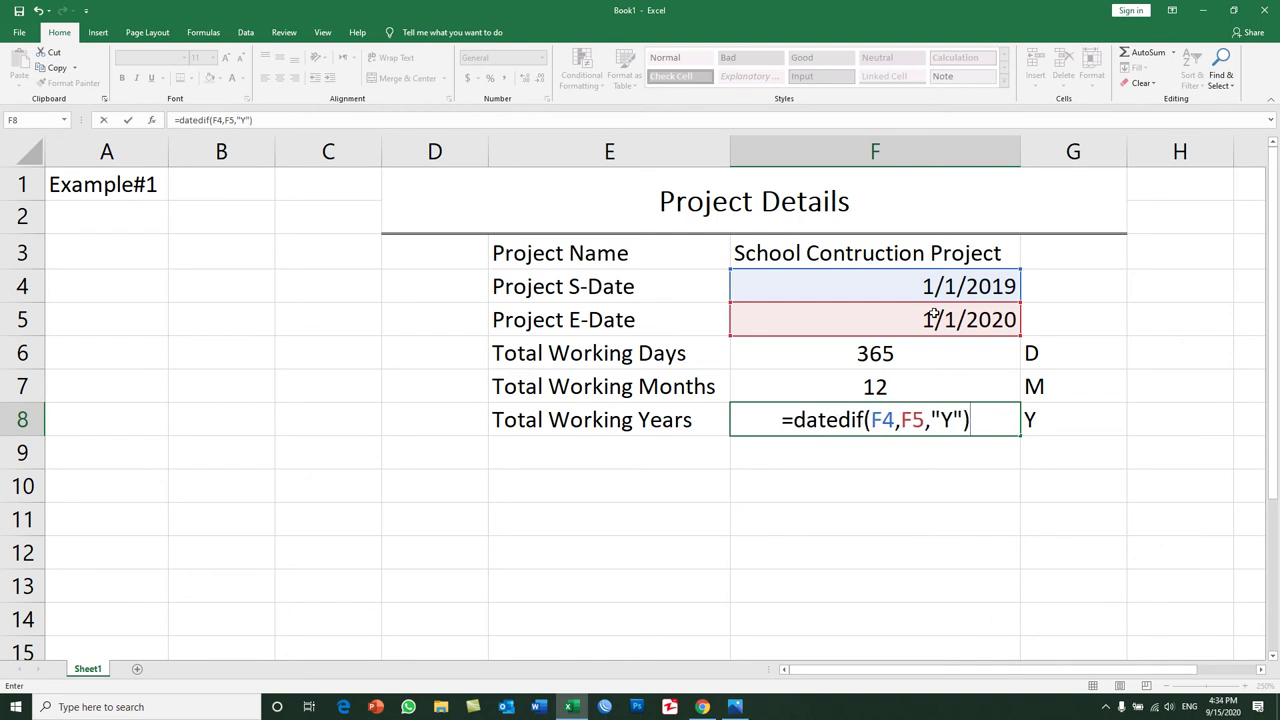
key("Return")
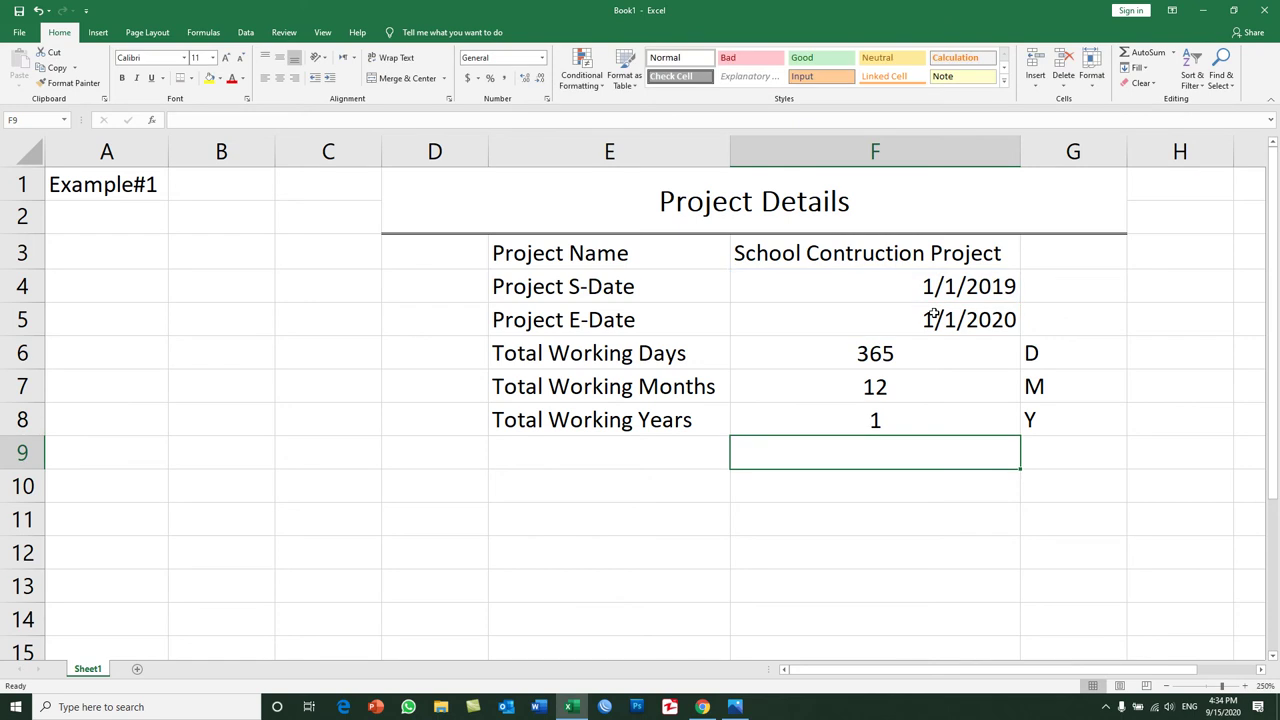
left_click(886, 282)
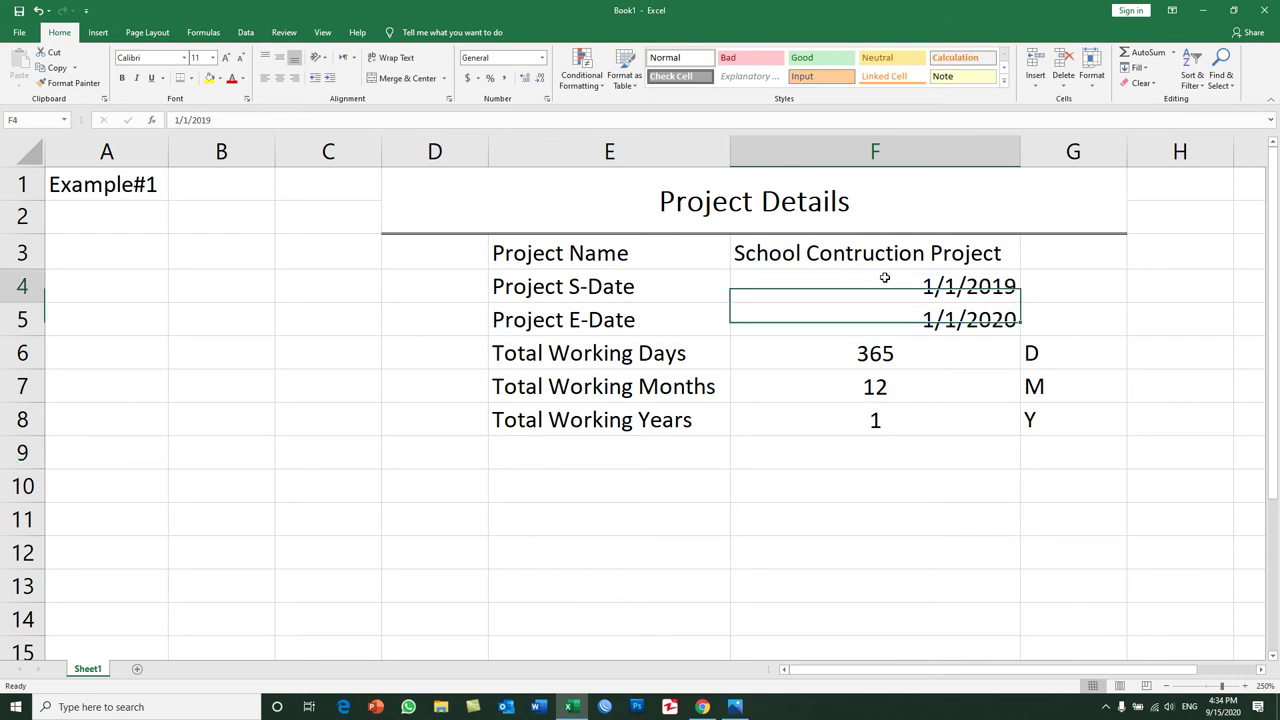
left_click(869, 353)
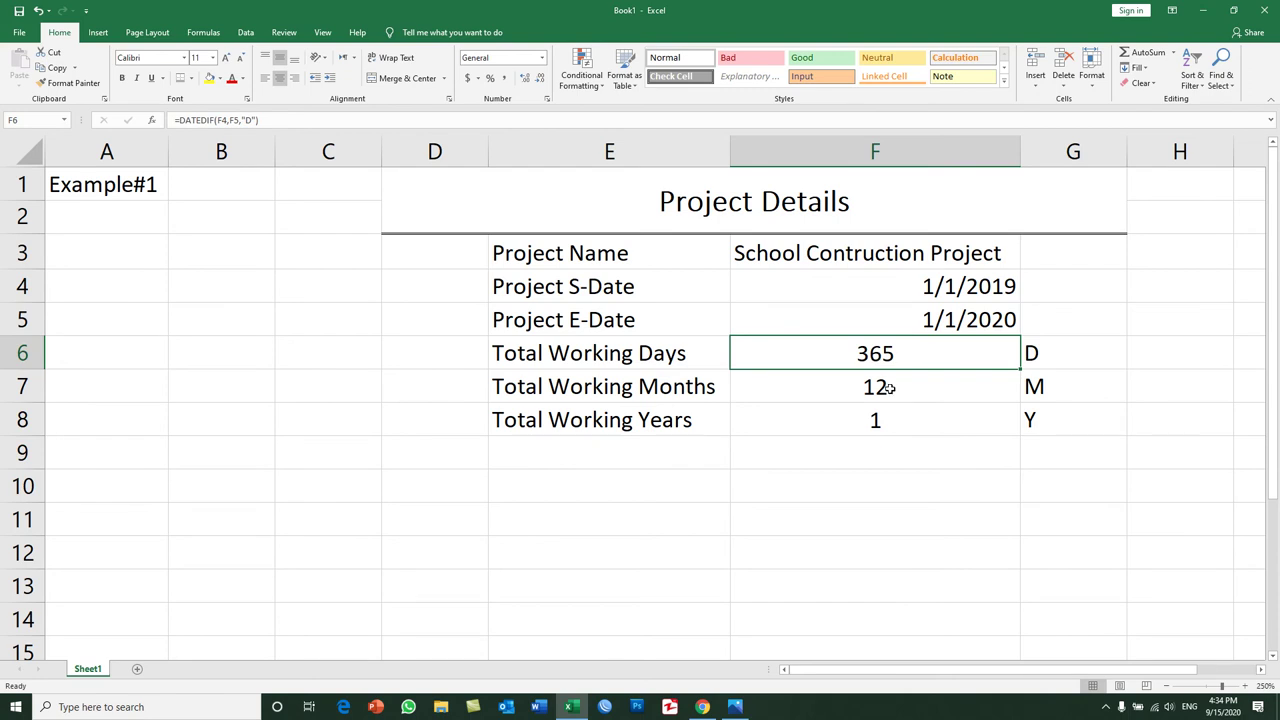
left_click(888, 388)
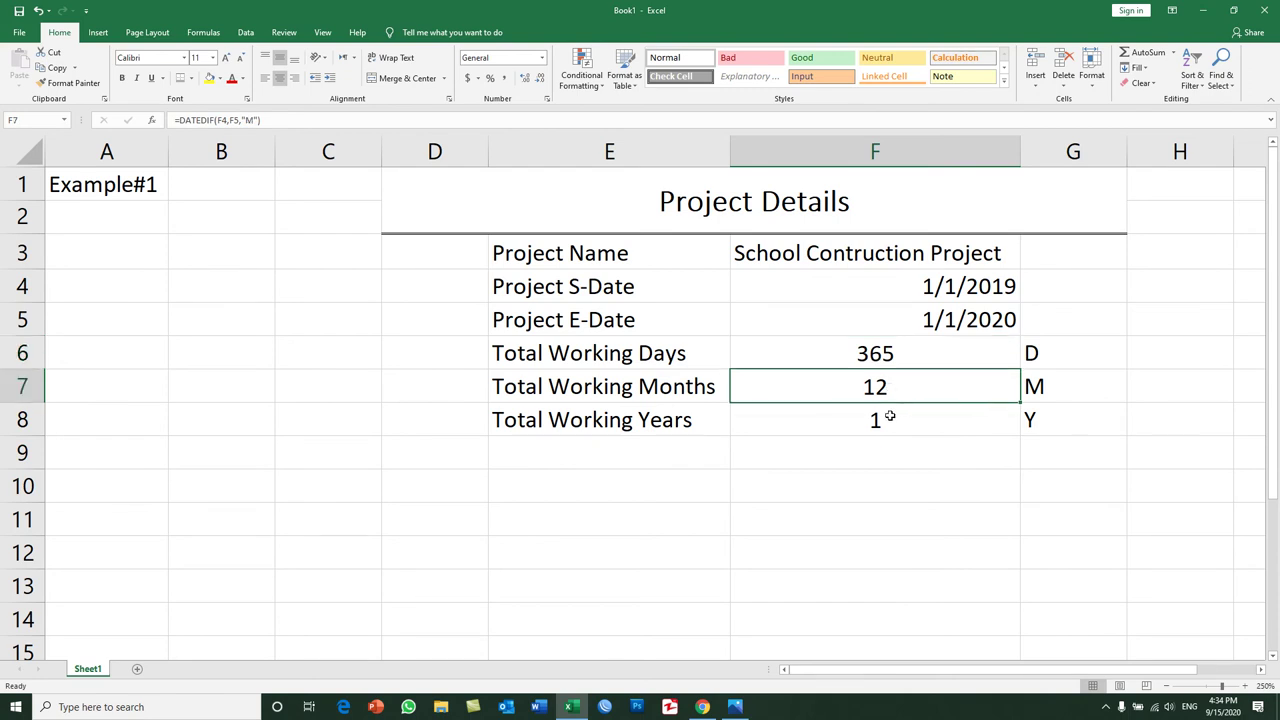
left_click(889, 417)
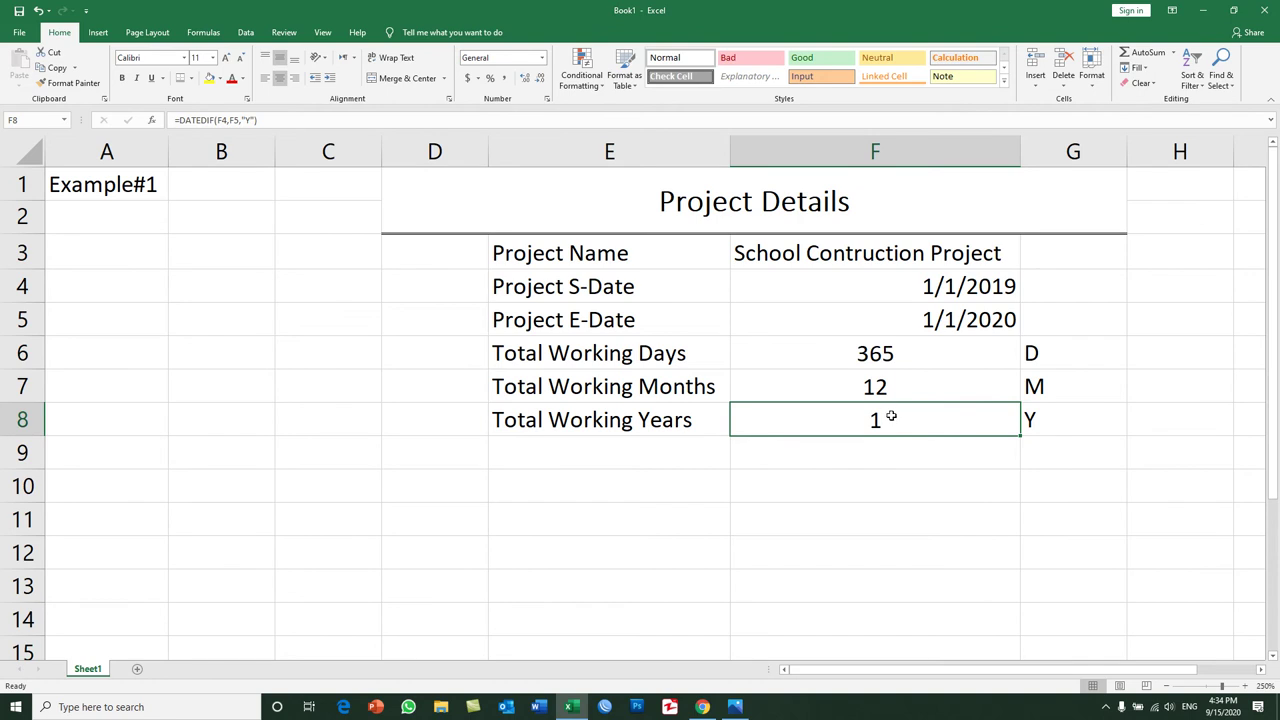
left_click(934, 322)
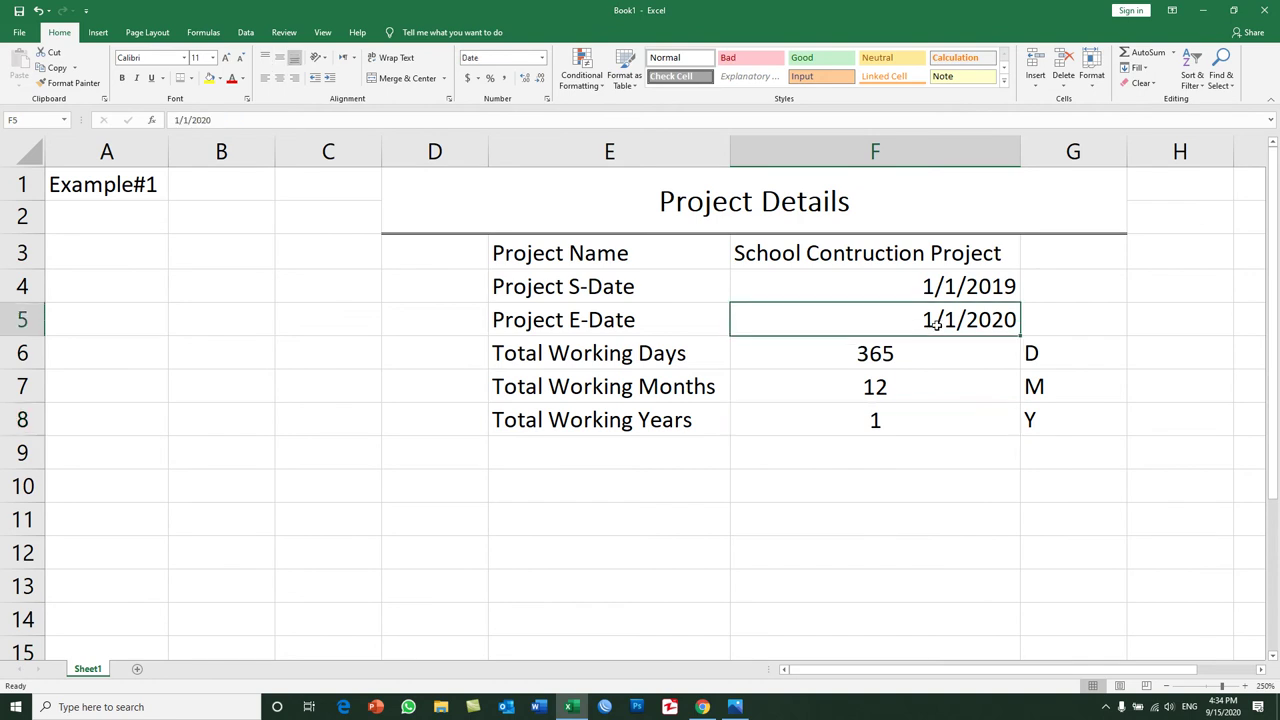
left_click(903, 412)
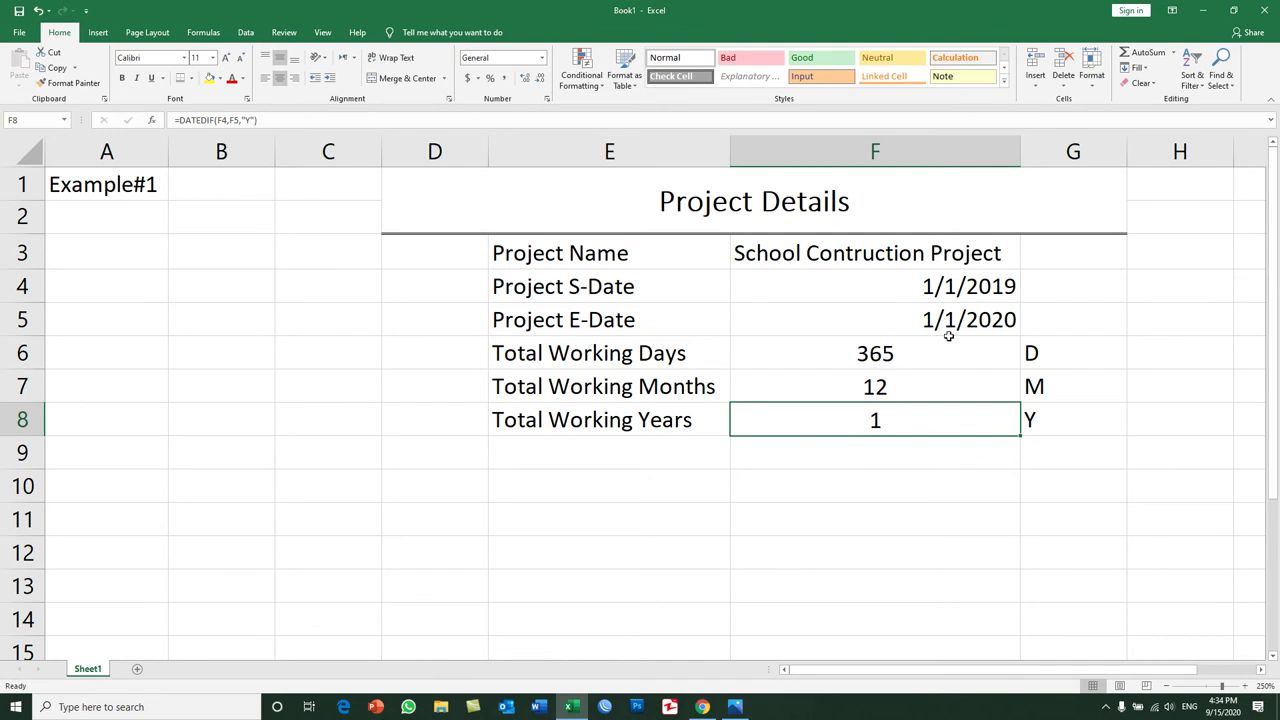
left_click(933, 287)
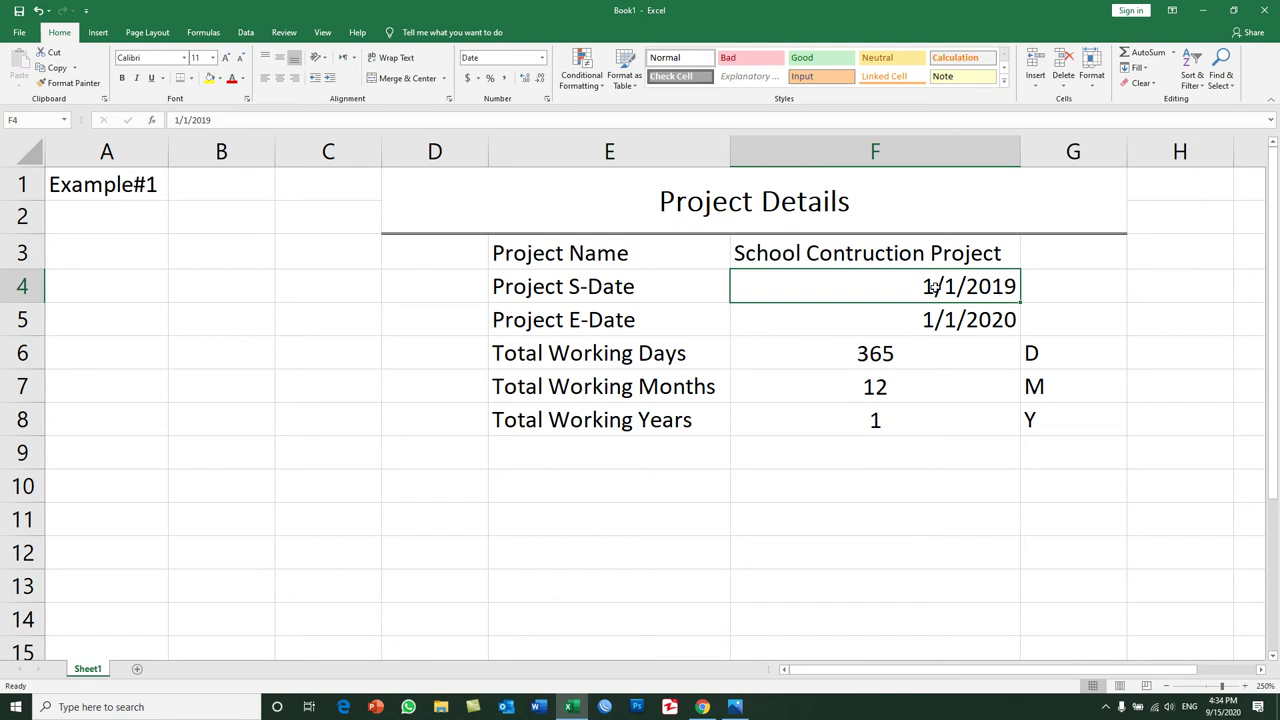
Step: Edit the start date in F4, first to 1/10/2019, then back to 1/2/2019
double_click(944, 287)
left_click(962, 292)
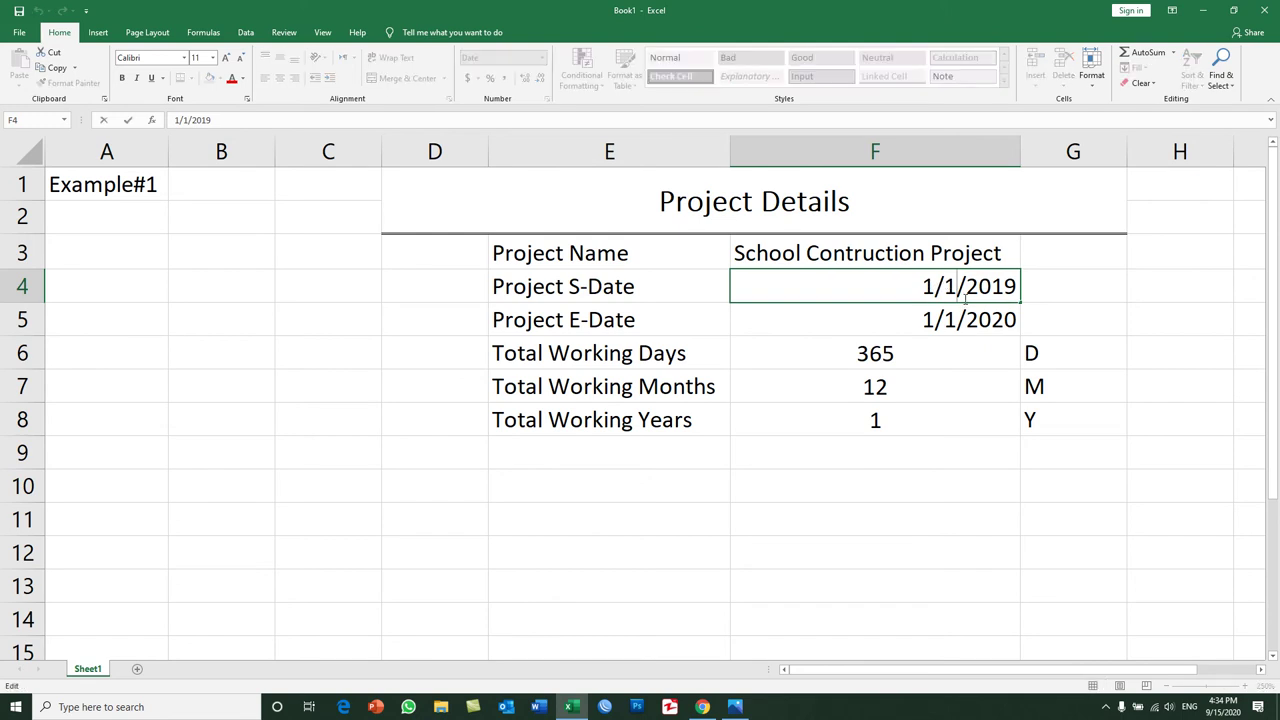
type("0")
key("Return")
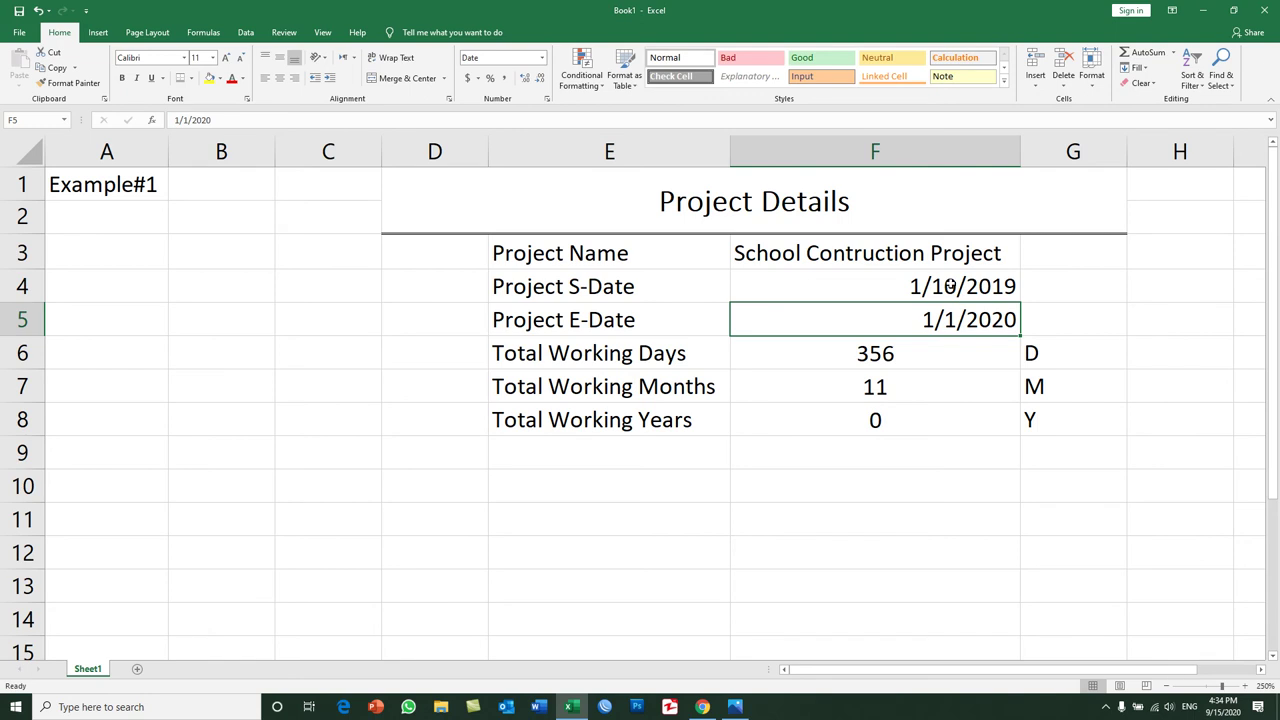
double_click(945, 285)
left_click_drag(956, 286, 932, 286)
type("2")
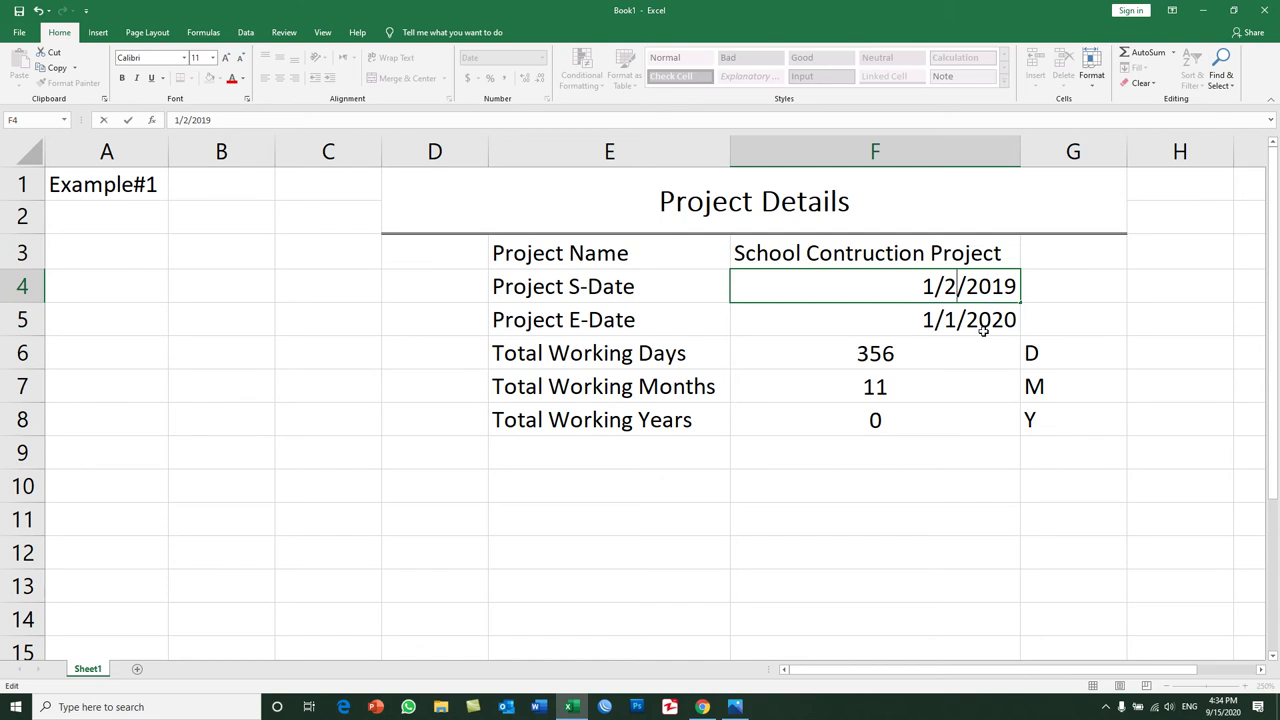
left_click(981, 326)
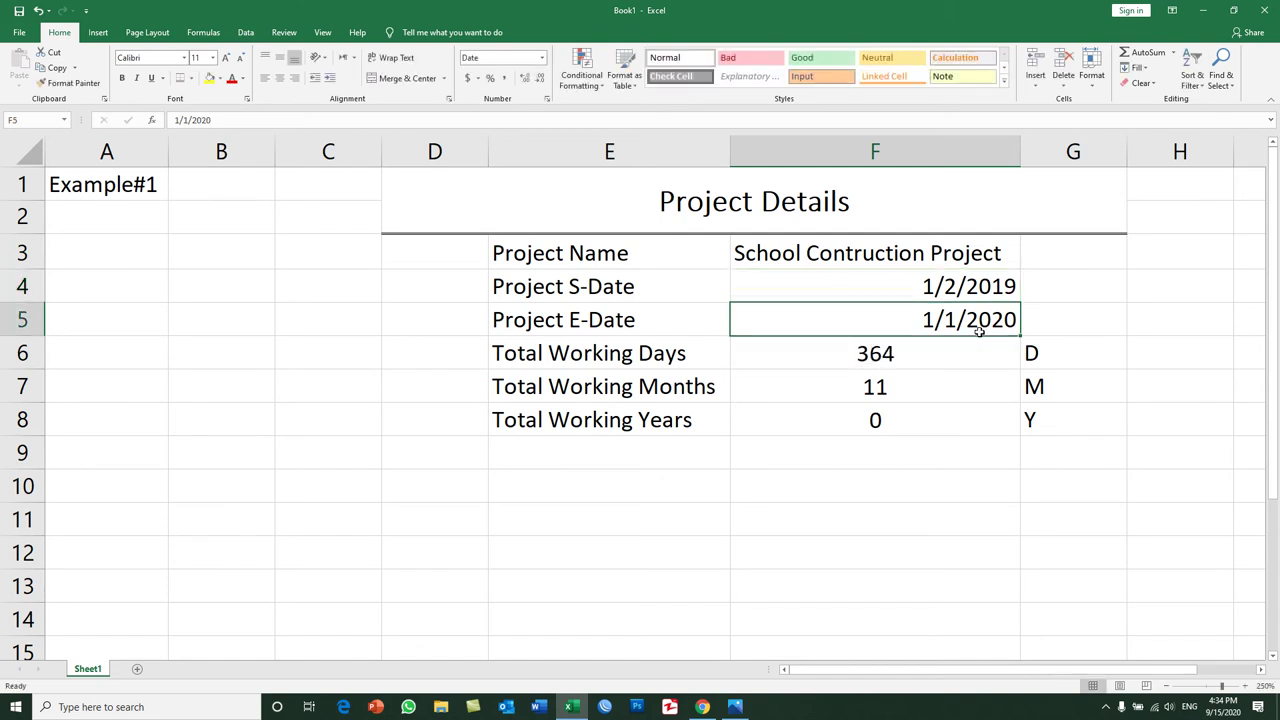
Step: Review the DATEDIF formulas for total working days, months and years in F6:F8
left_click(897, 353)
left_click(901, 378)
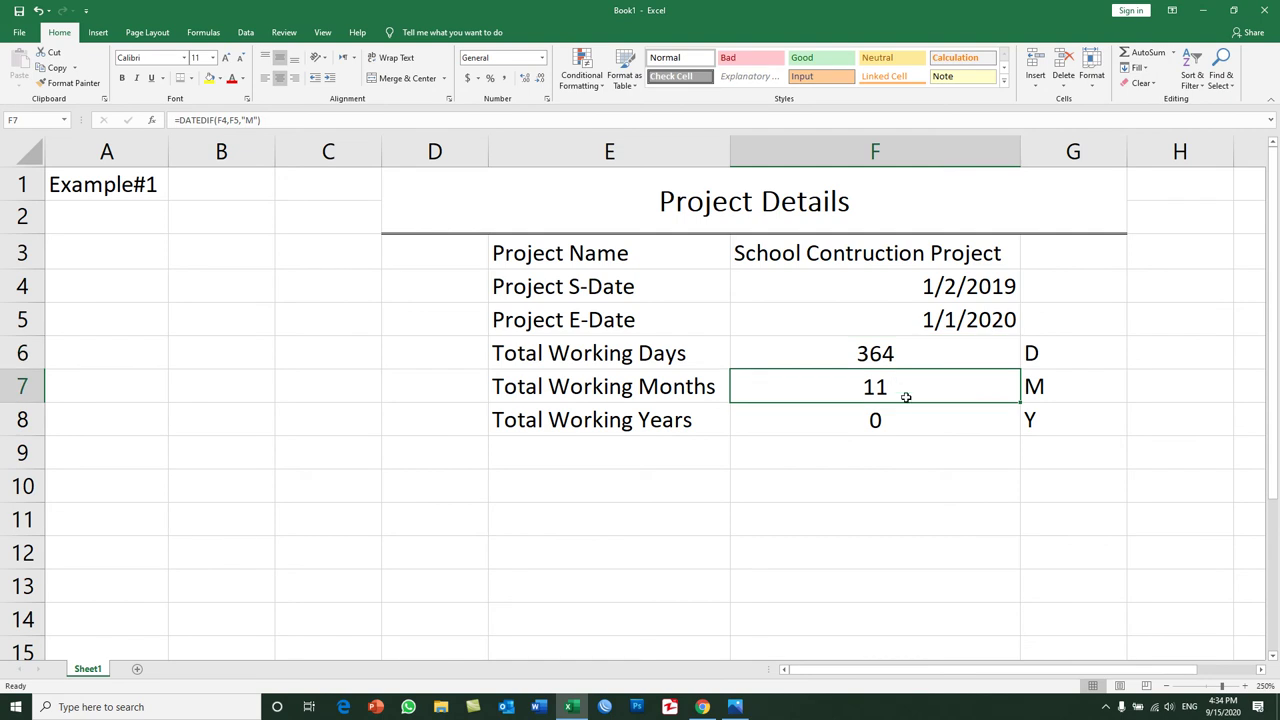
left_click(903, 419)
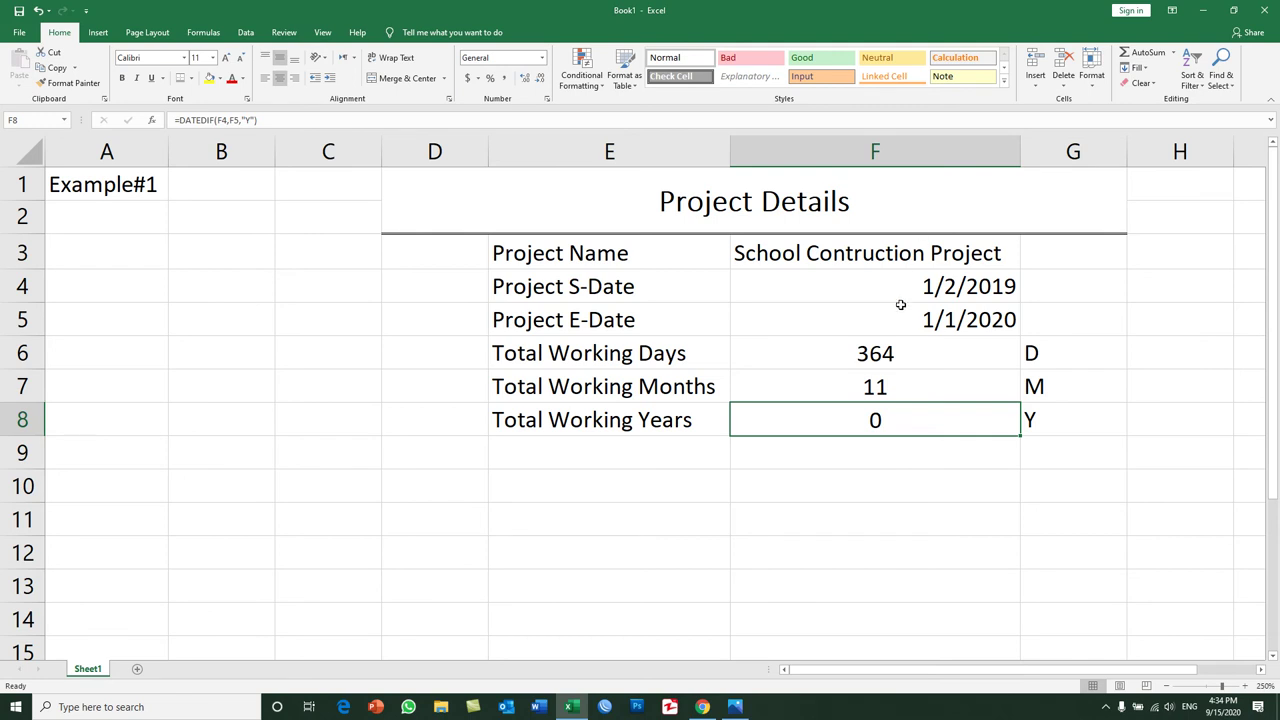
left_click(912, 377)
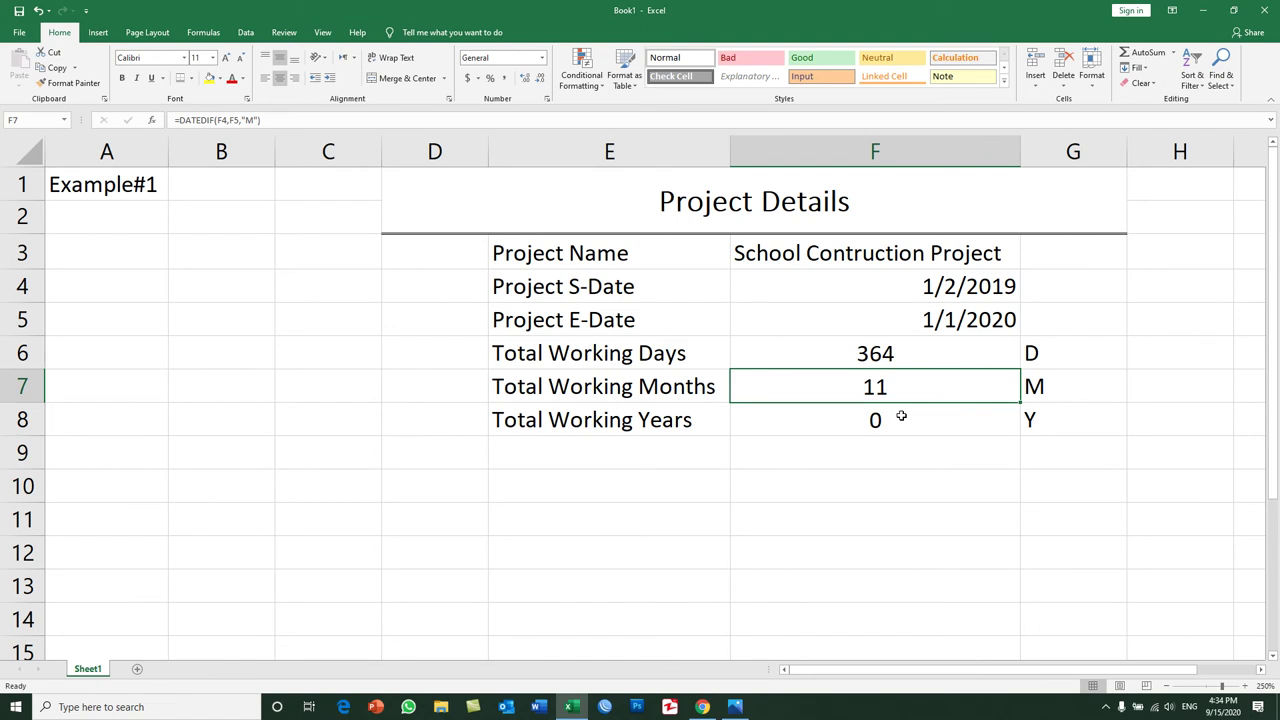
left_click(887, 360)
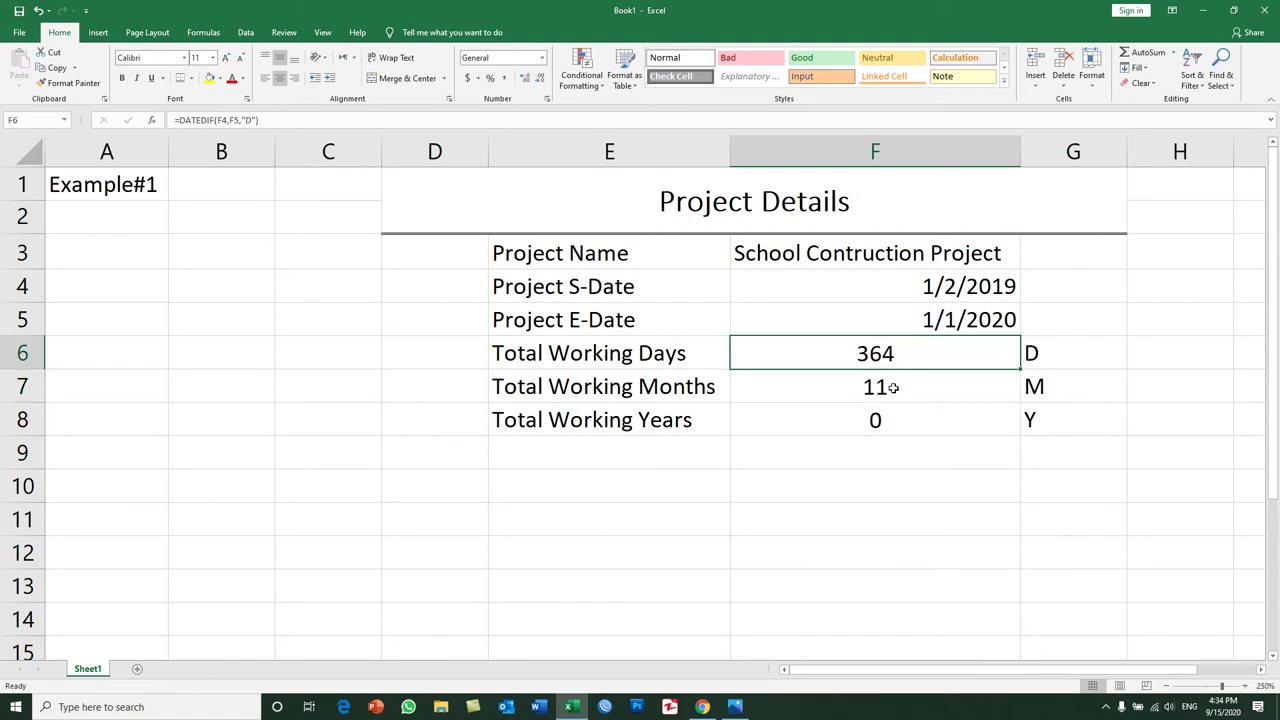
left_click(893, 388)
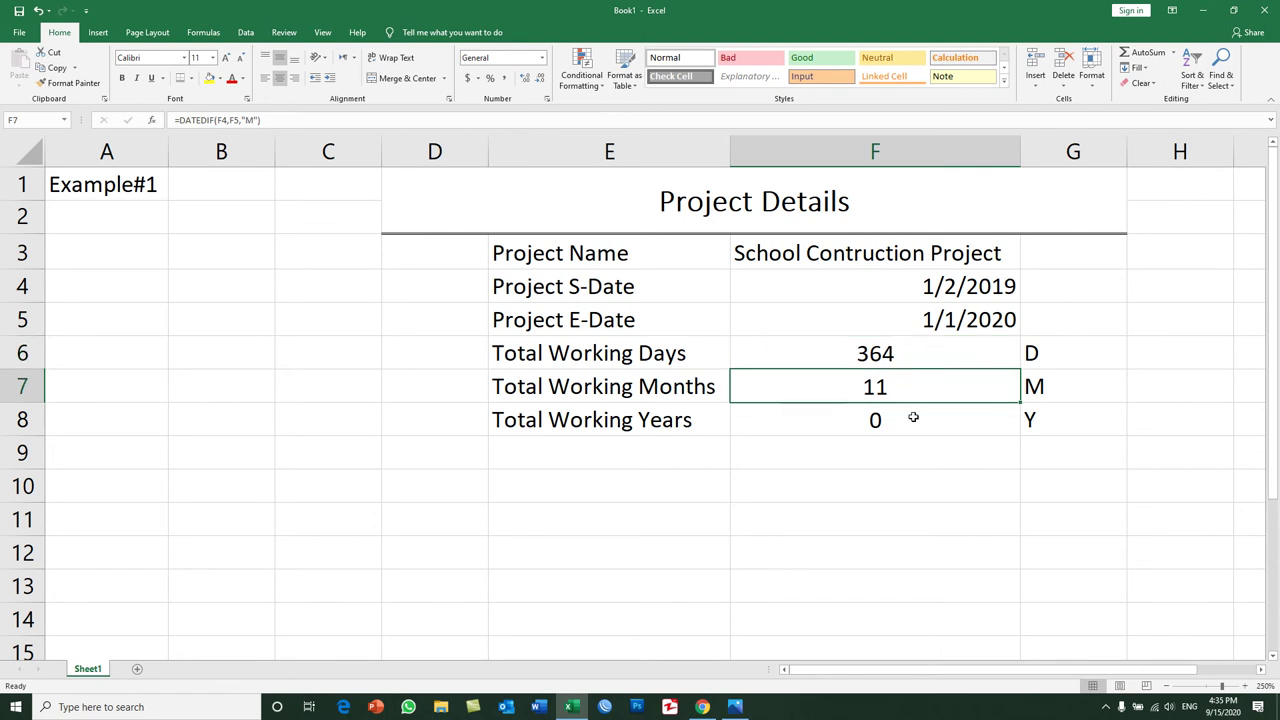
left_click(880, 421)
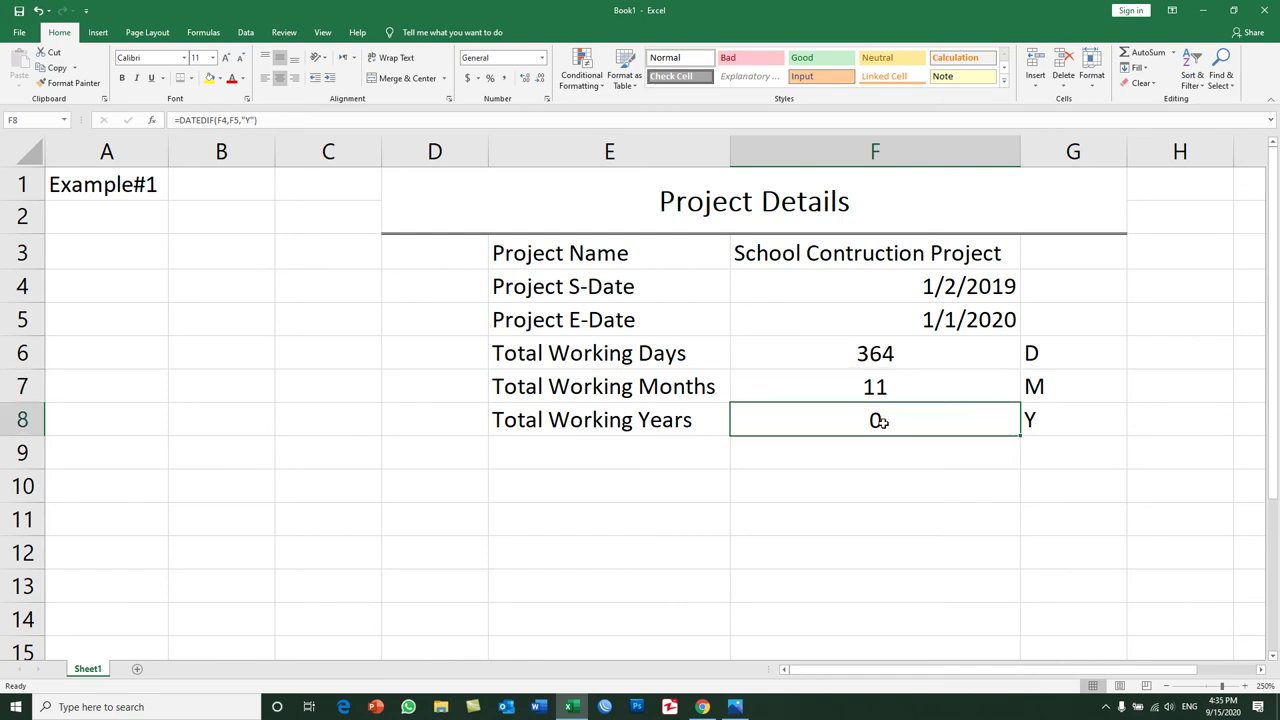
double_click(897, 356)
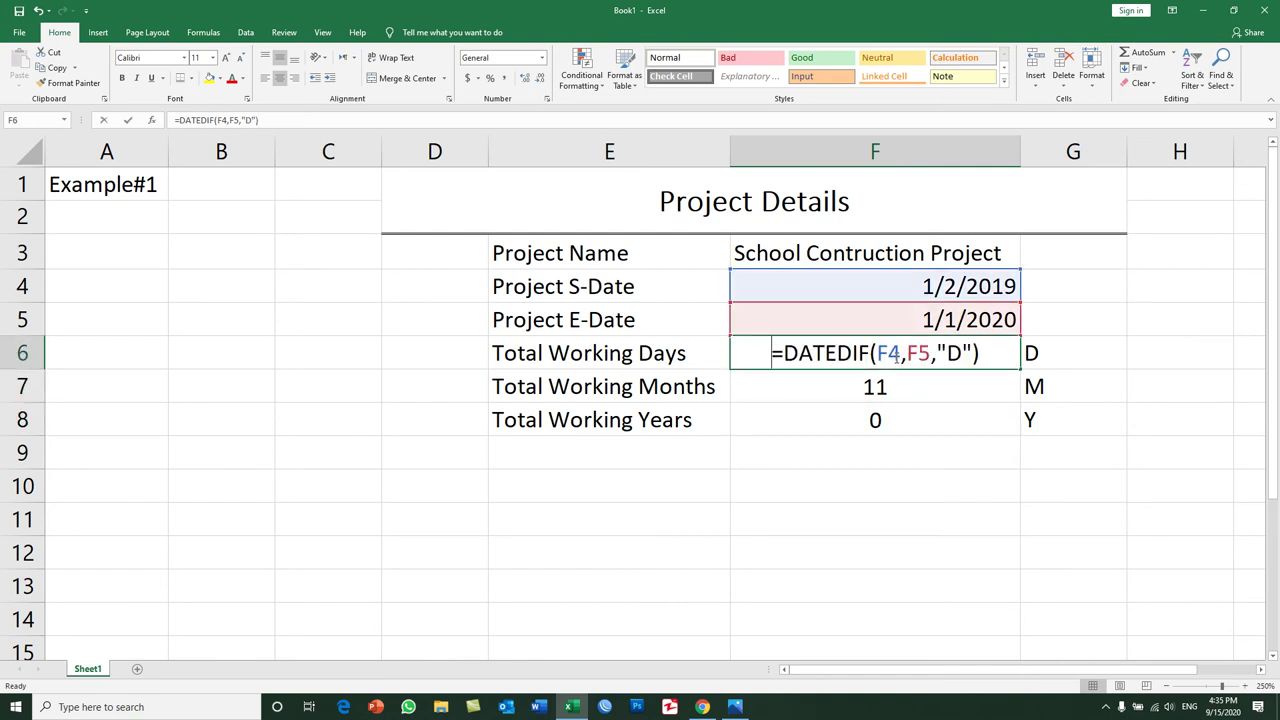
key("Return")
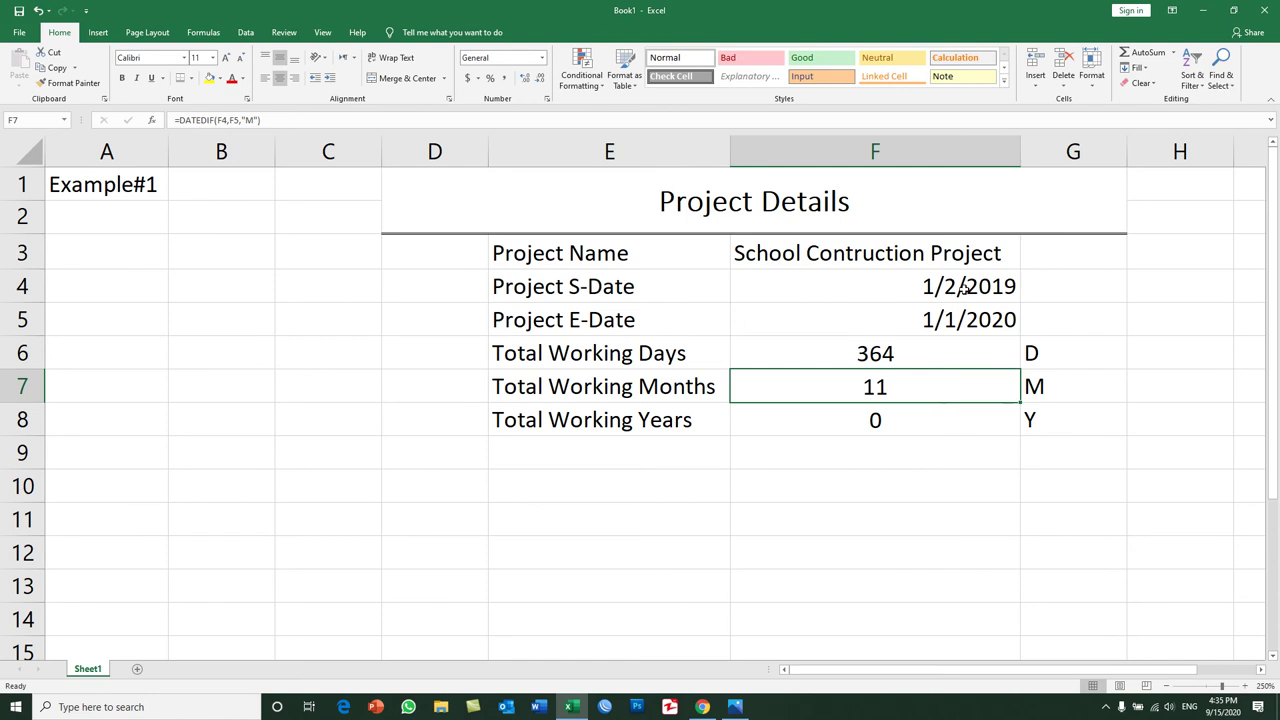
Step: Change the start date in F4 to 1/1/2019 and check the recalculated totals
left_click(958, 290)
double_click(955, 286)
left_click_drag(948, 287, 958, 287)
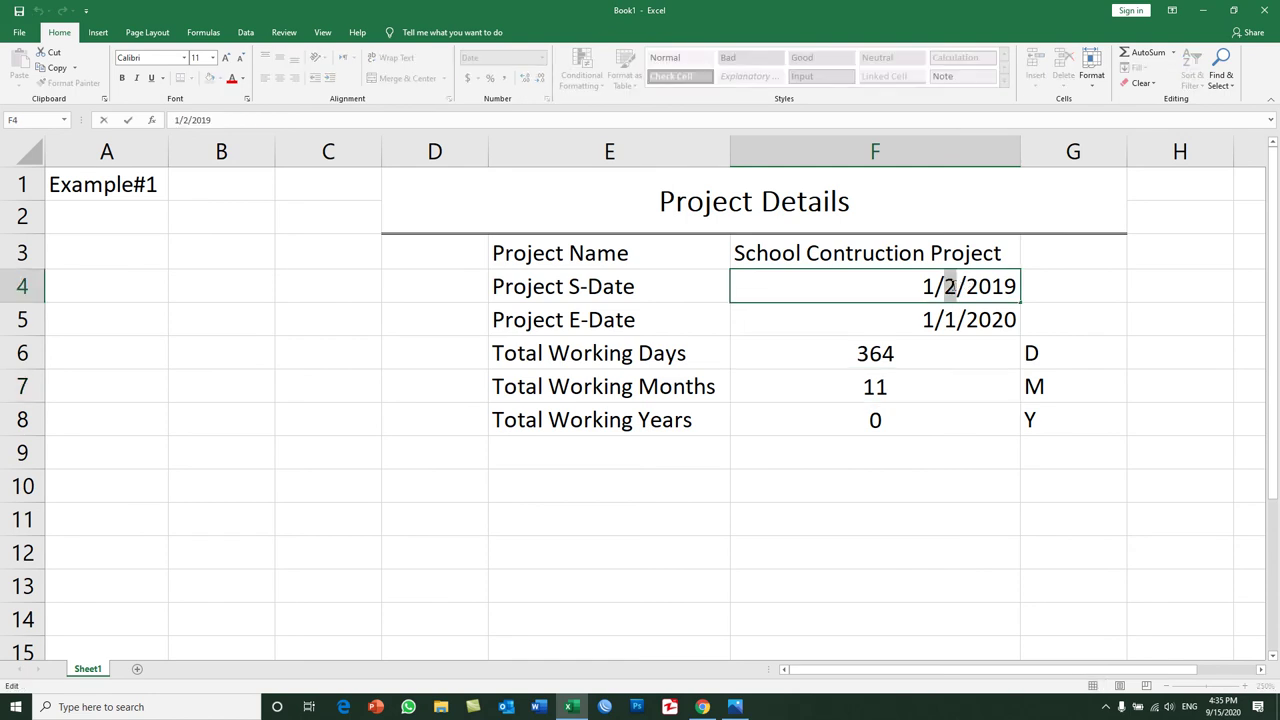
type("1")
key("Return")
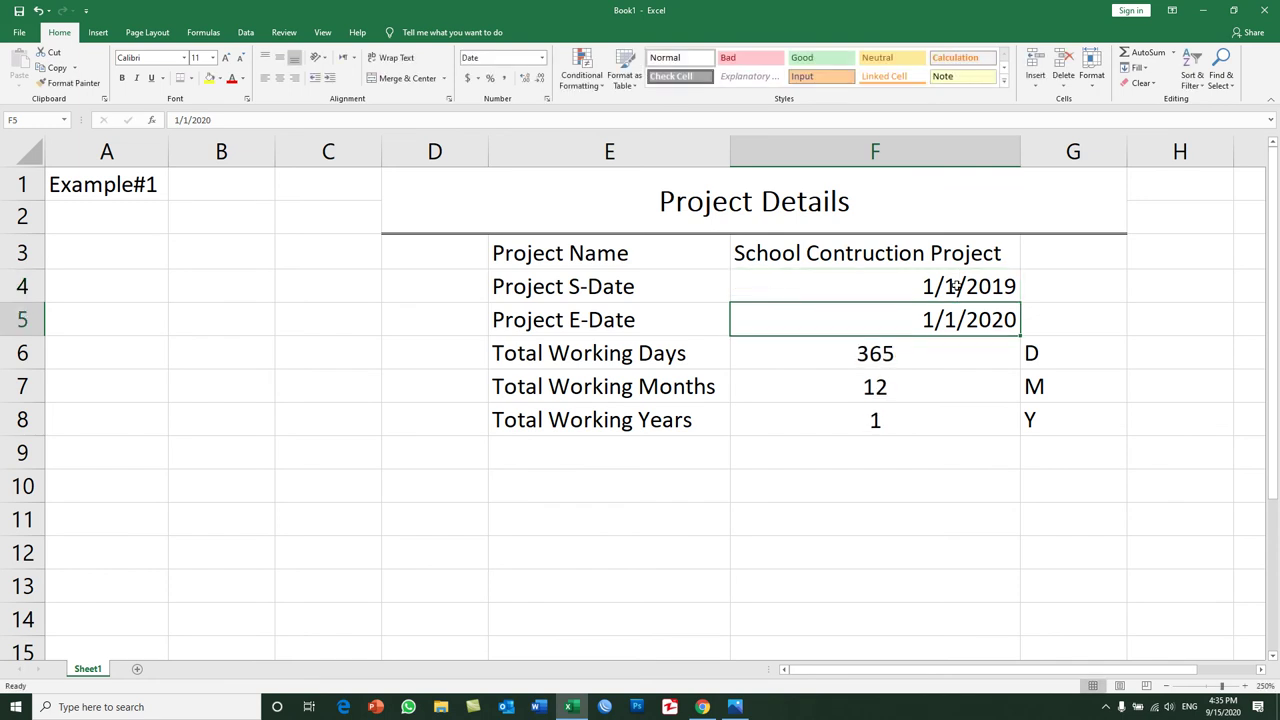
left_click(895, 358)
left_click(894, 412)
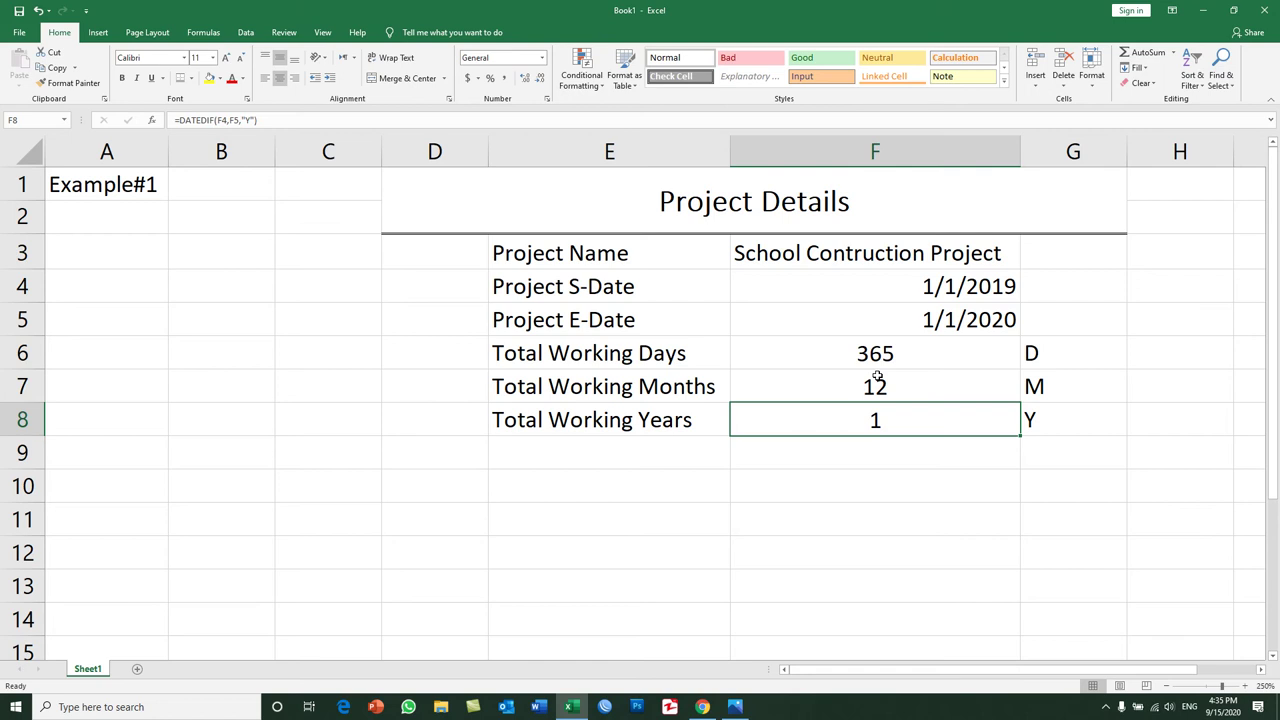
Step: Copy the Project Details table E3:F8, paste it at E10, and check the pasted dates
mouse_move(645, 244)
left_mouse_down()
mouse_move(901, 398)
mouse_move(903, 420)
left_mouse_up()
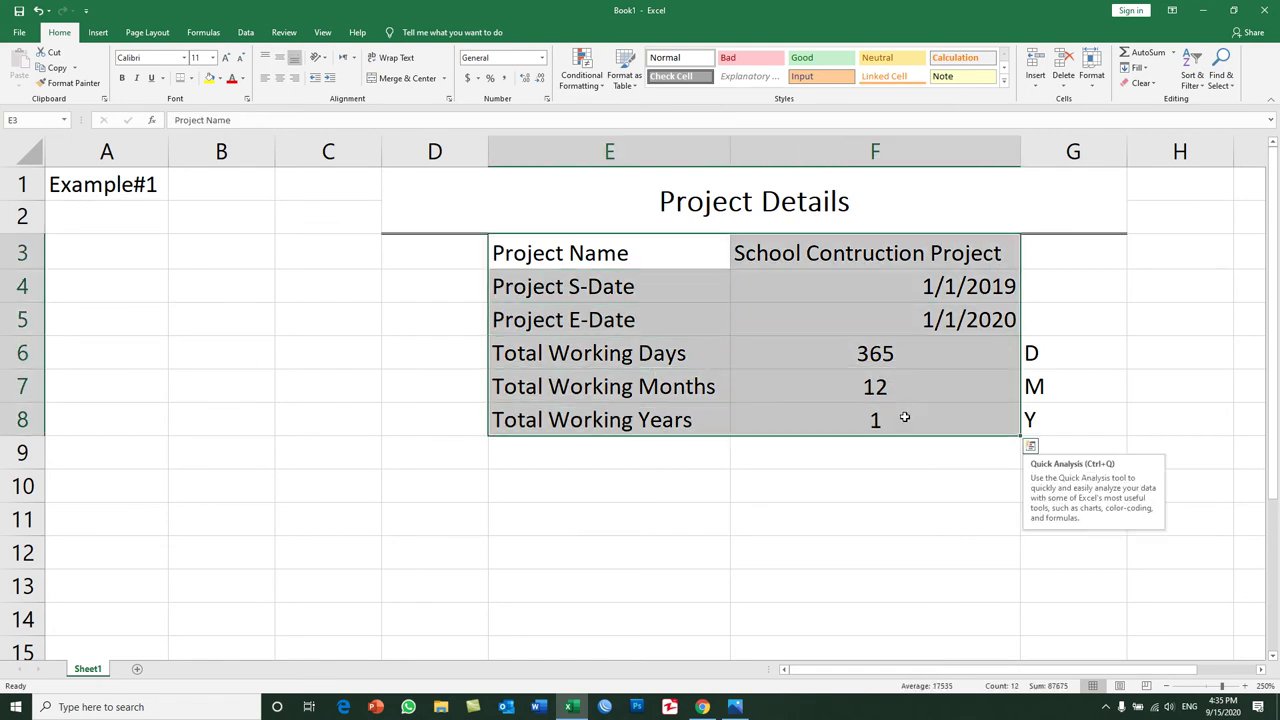
right_click(904, 420)
left_click(937, 141)
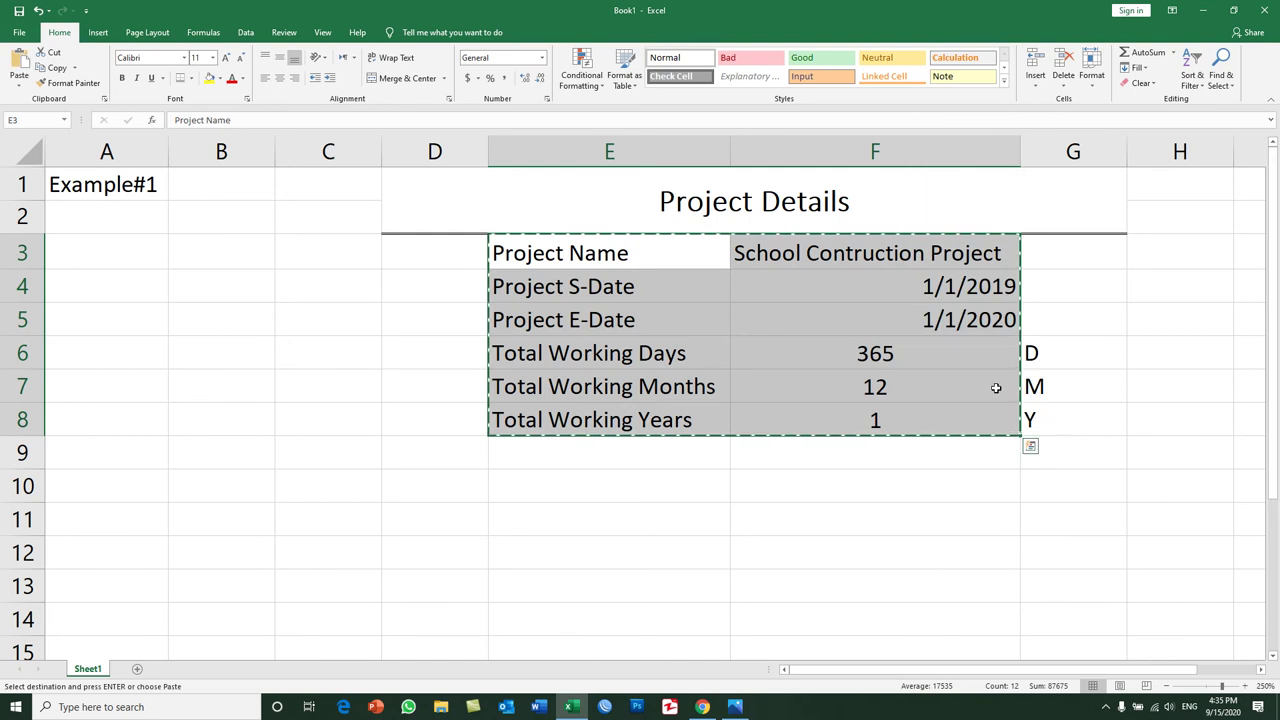
left_click(1168, 687)
left_click(1168, 687)
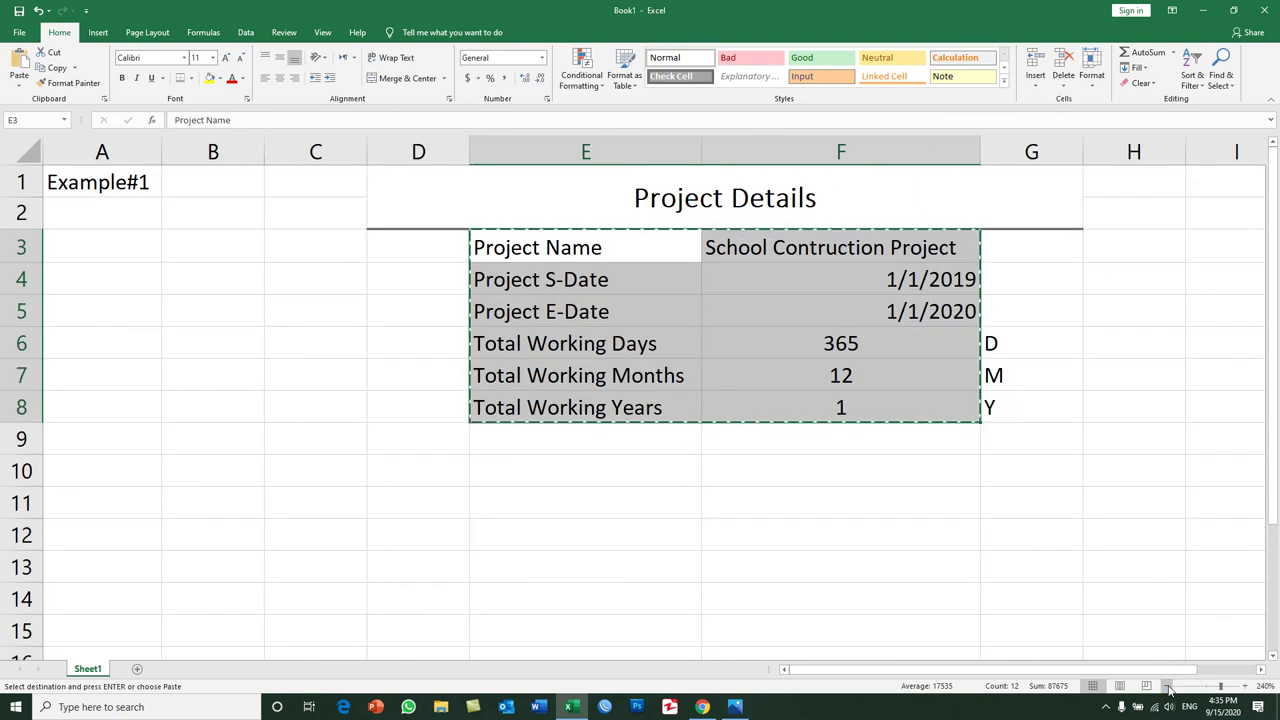
left_click(1168, 687)
left_click(550, 462)
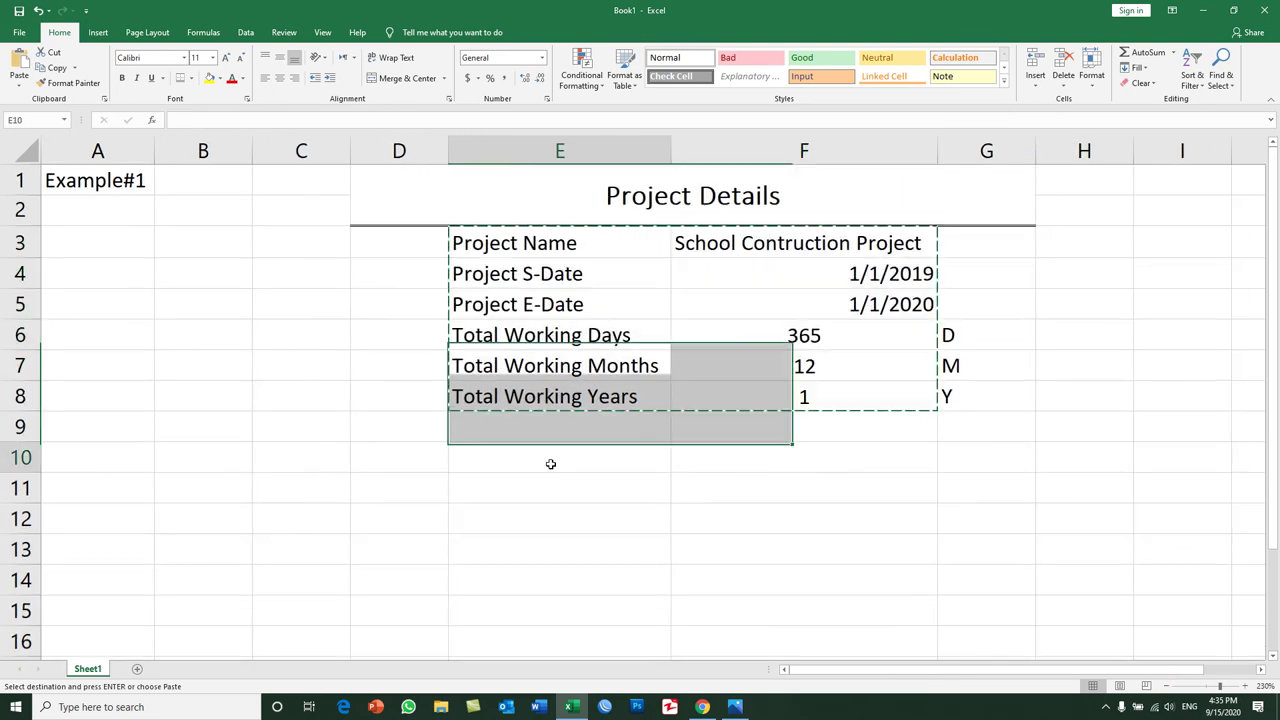
key("ctrl+v")
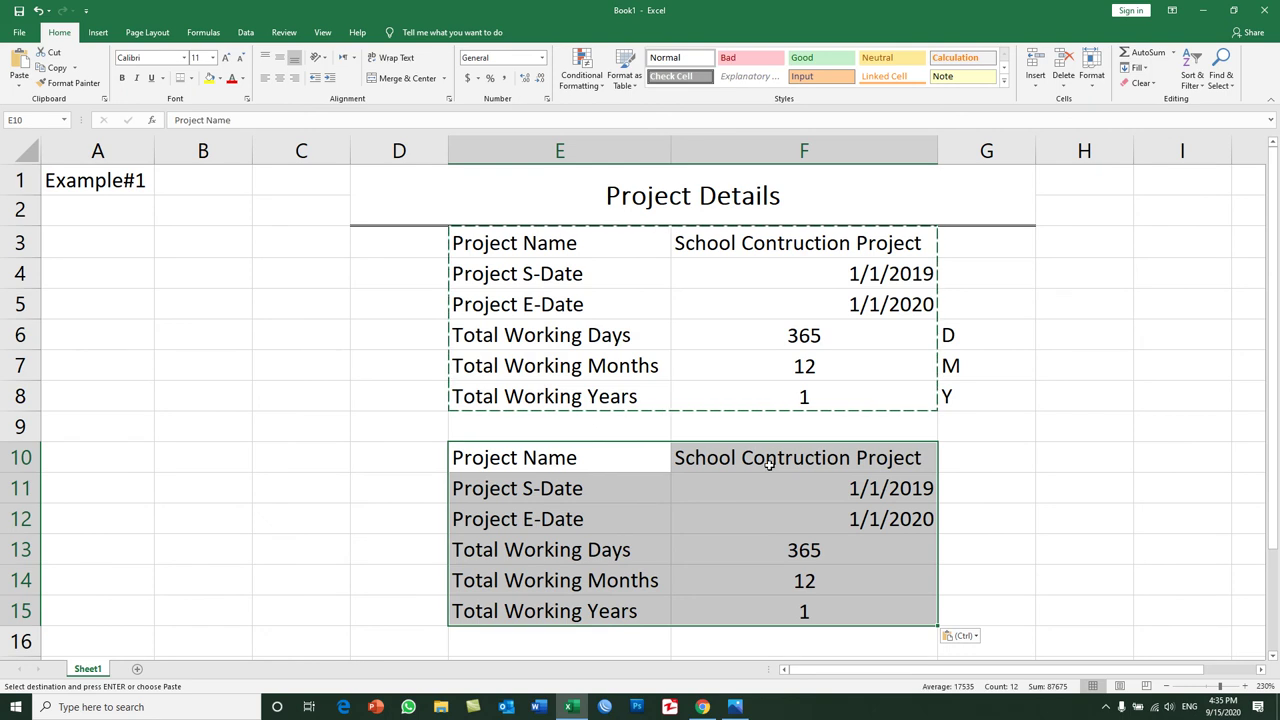
left_click(768, 464)
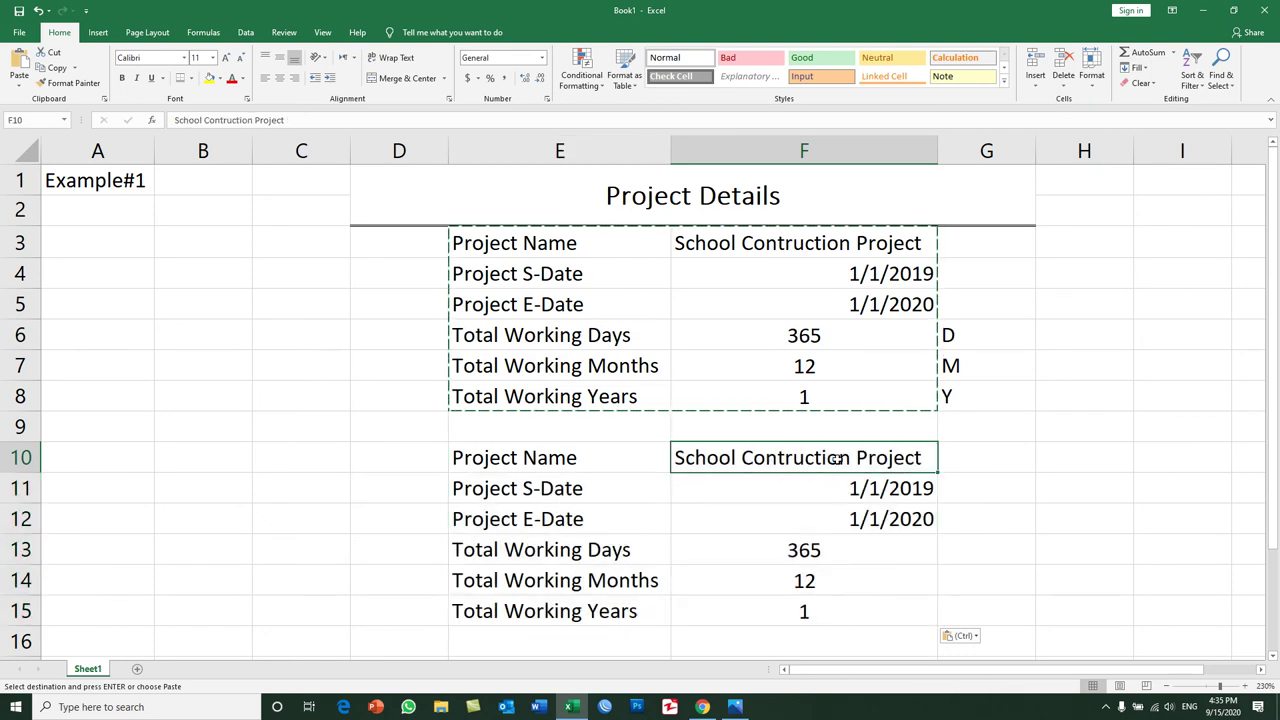
left_click(872, 489)
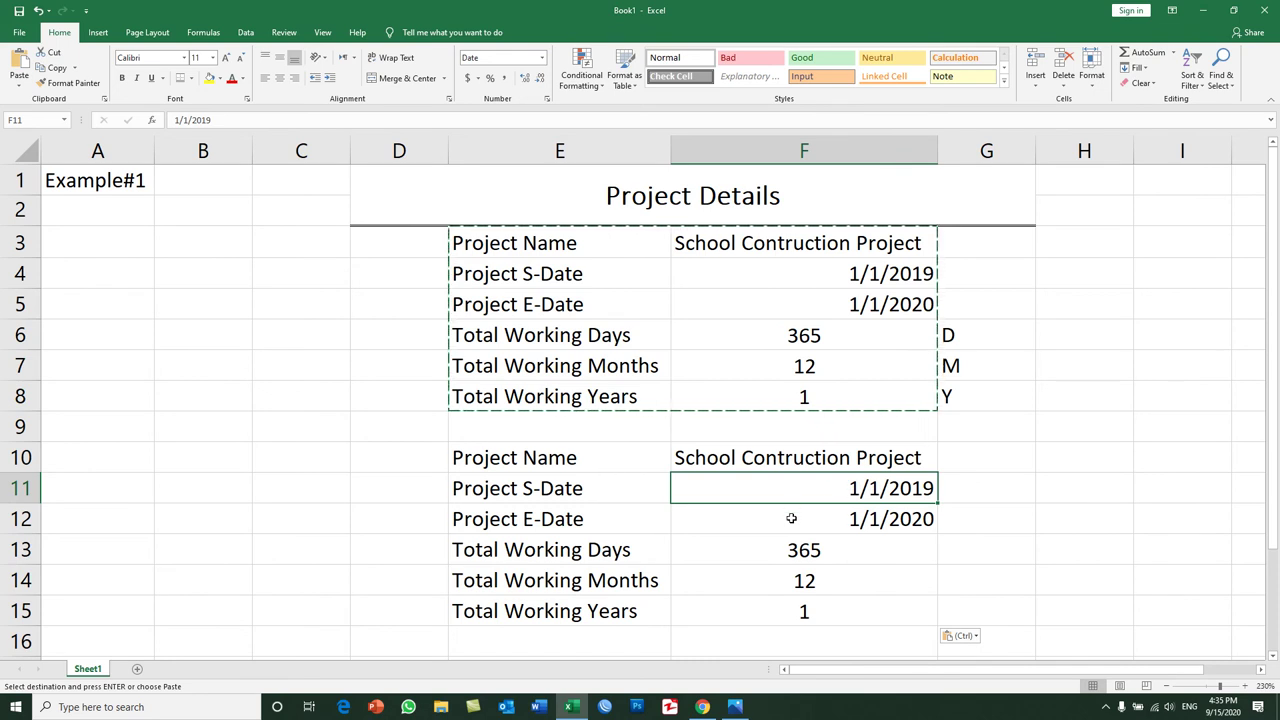
left_click(821, 521)
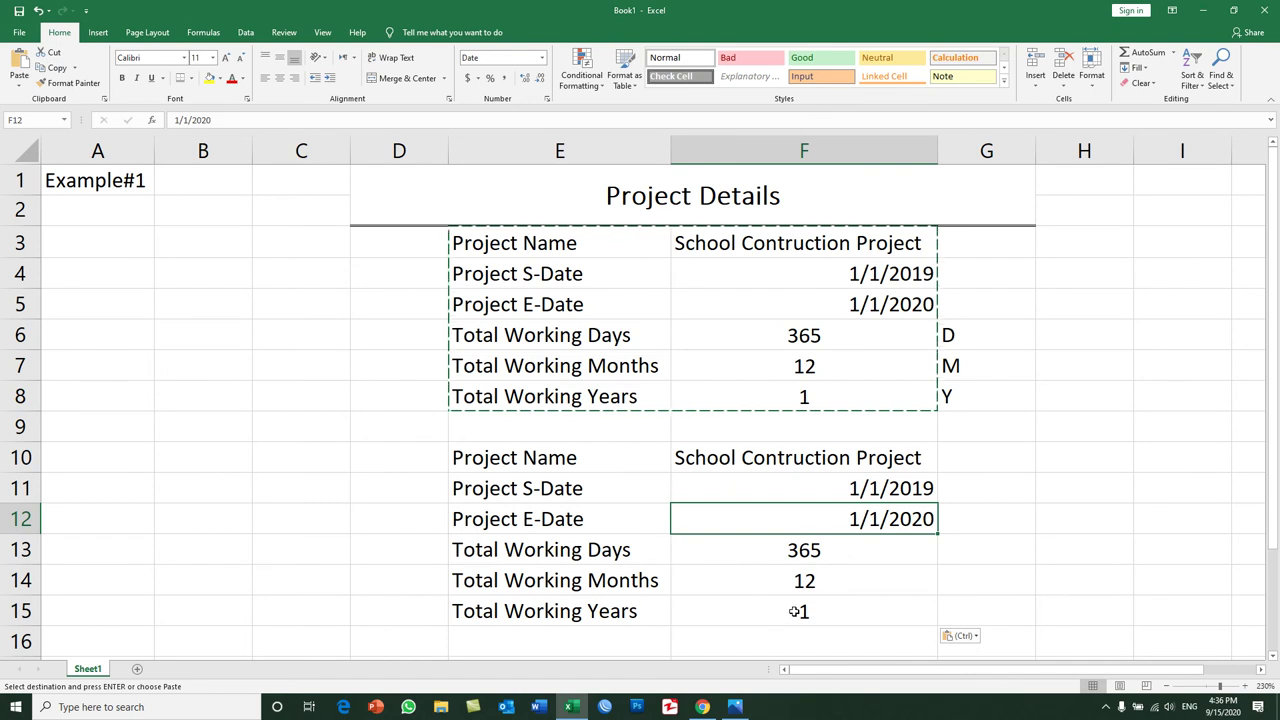
Step: Relabel E13 as Total Working Years and E15 as Total Working Days
double_click(605, 549)
double_click(617, 552)
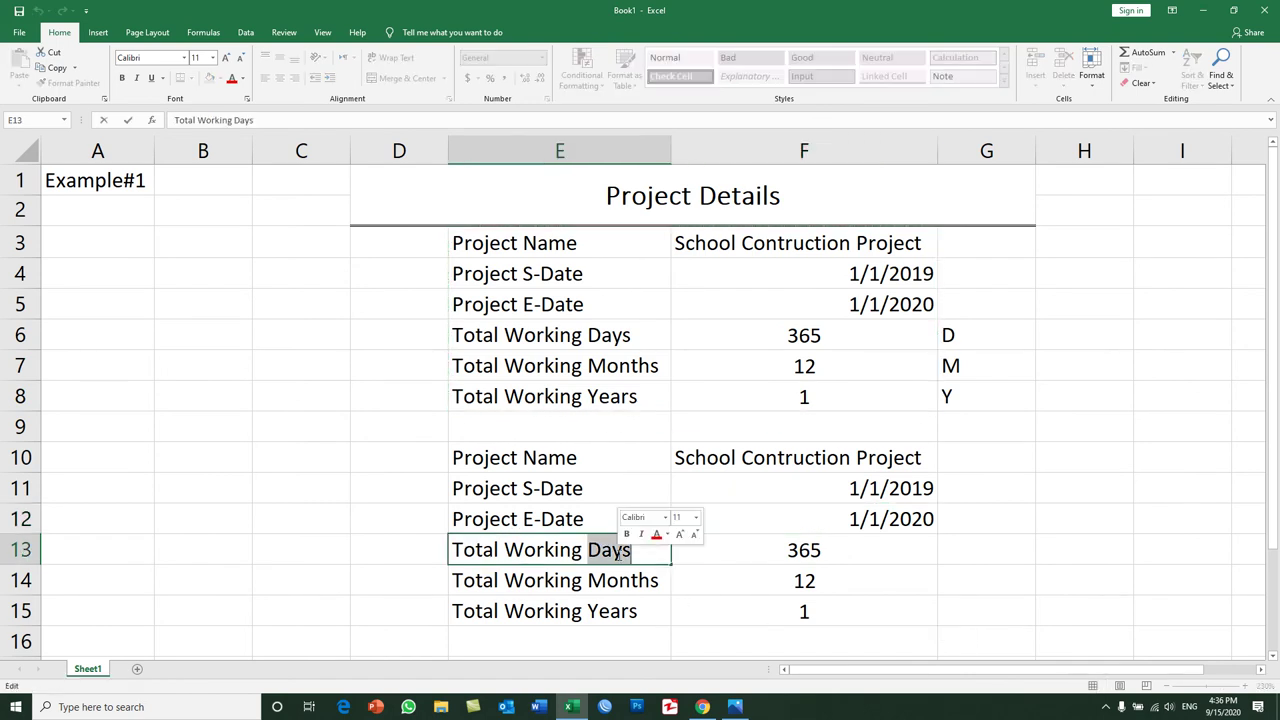
type("Years")
key("Return")
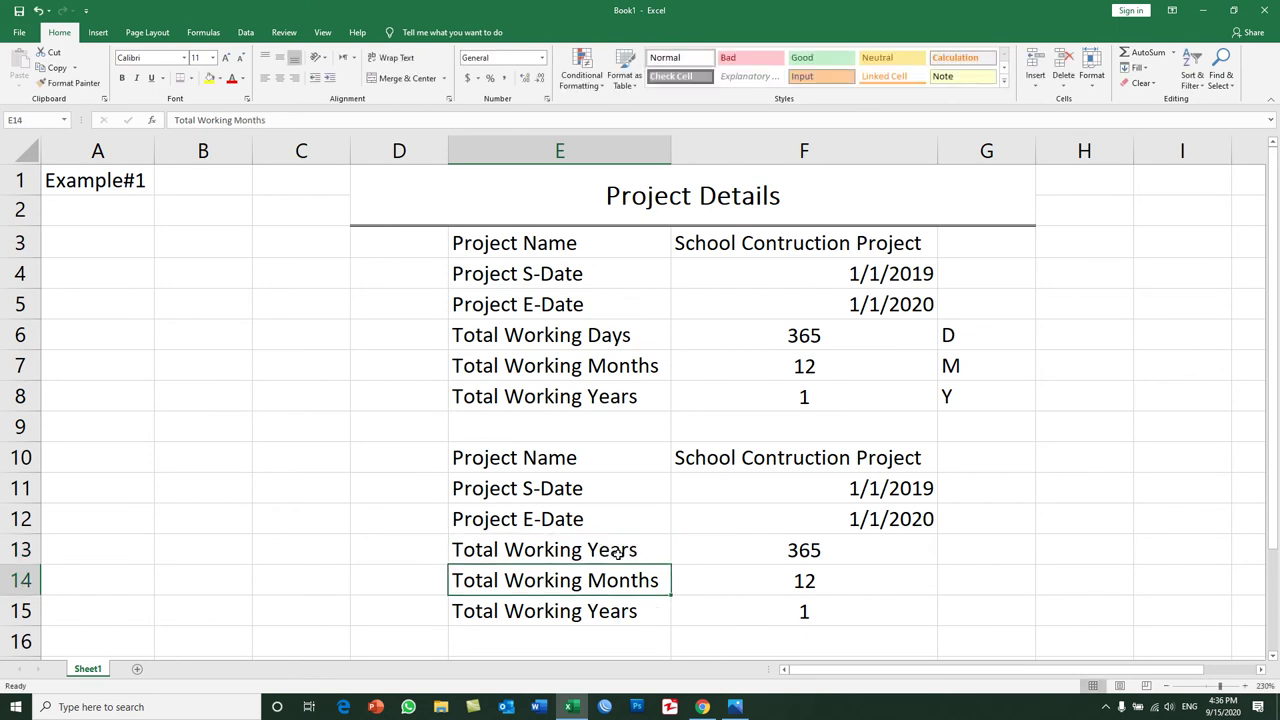
double_click(619, 611)
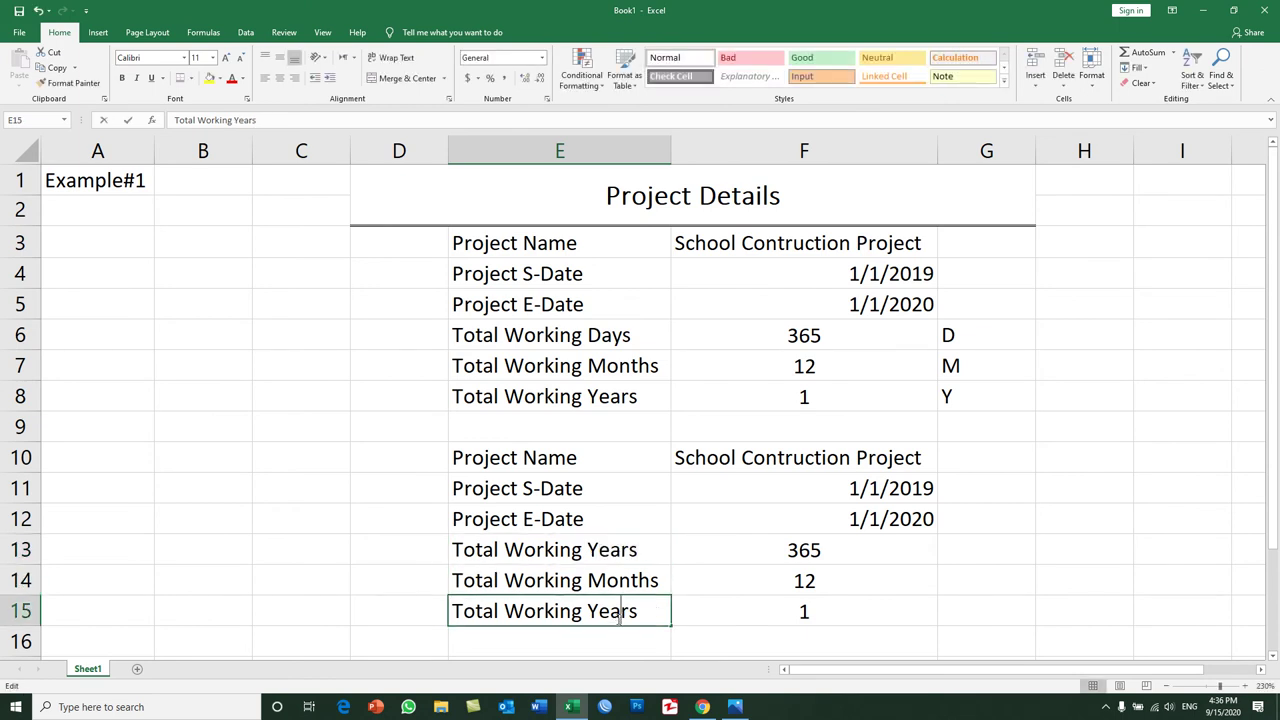
double_click(617, 610)
type("Days")
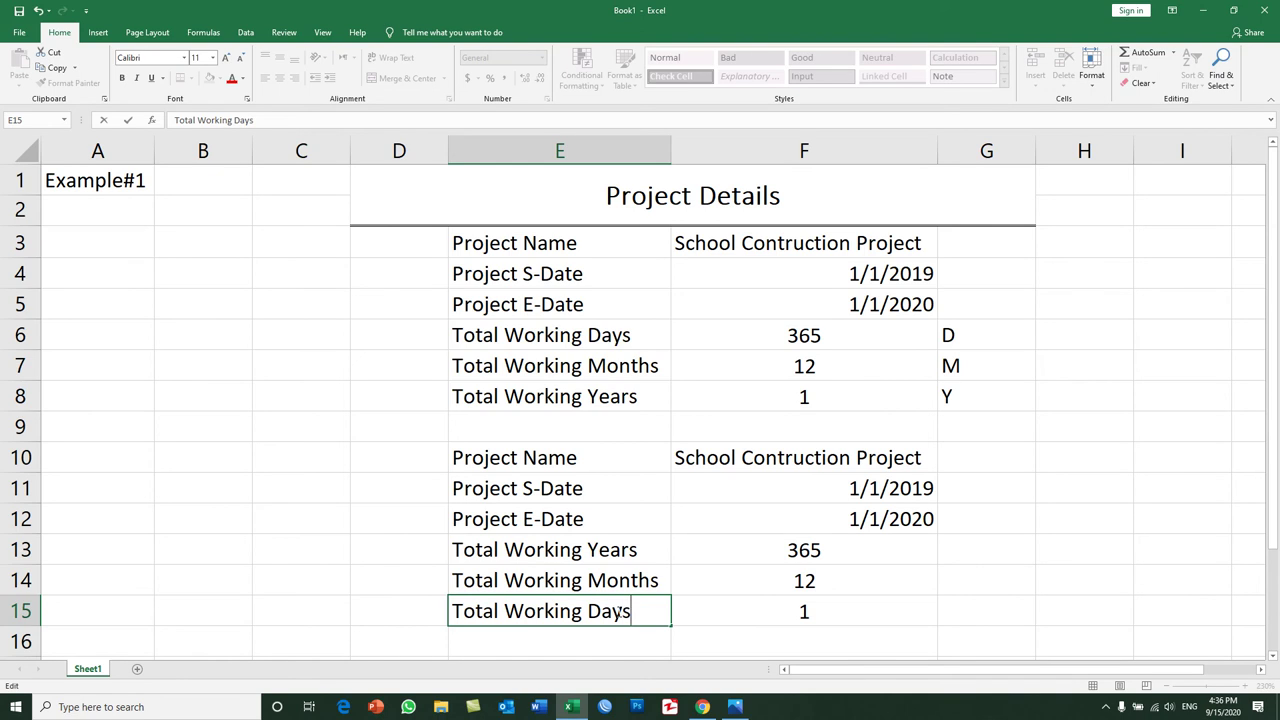
key("Return")
Step: Clear the copied result values in F13:F15
left_click_drag(767, 546, 778, 608)
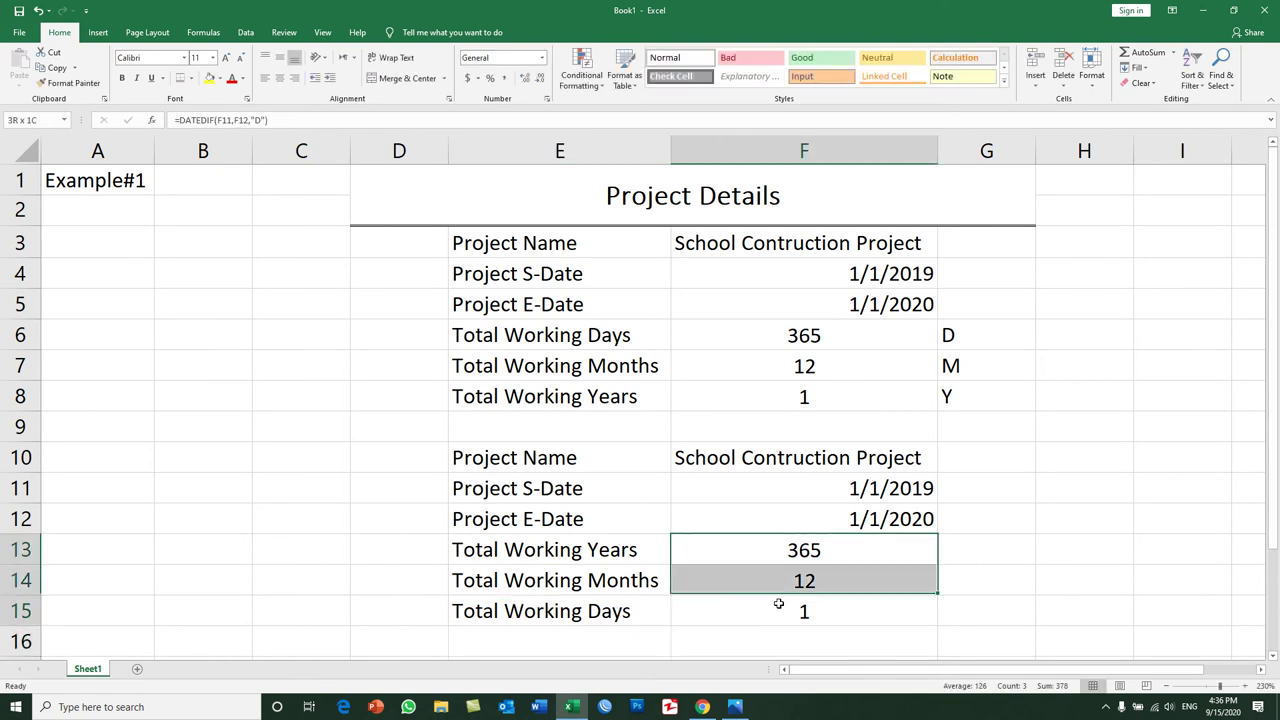
key("Delete")
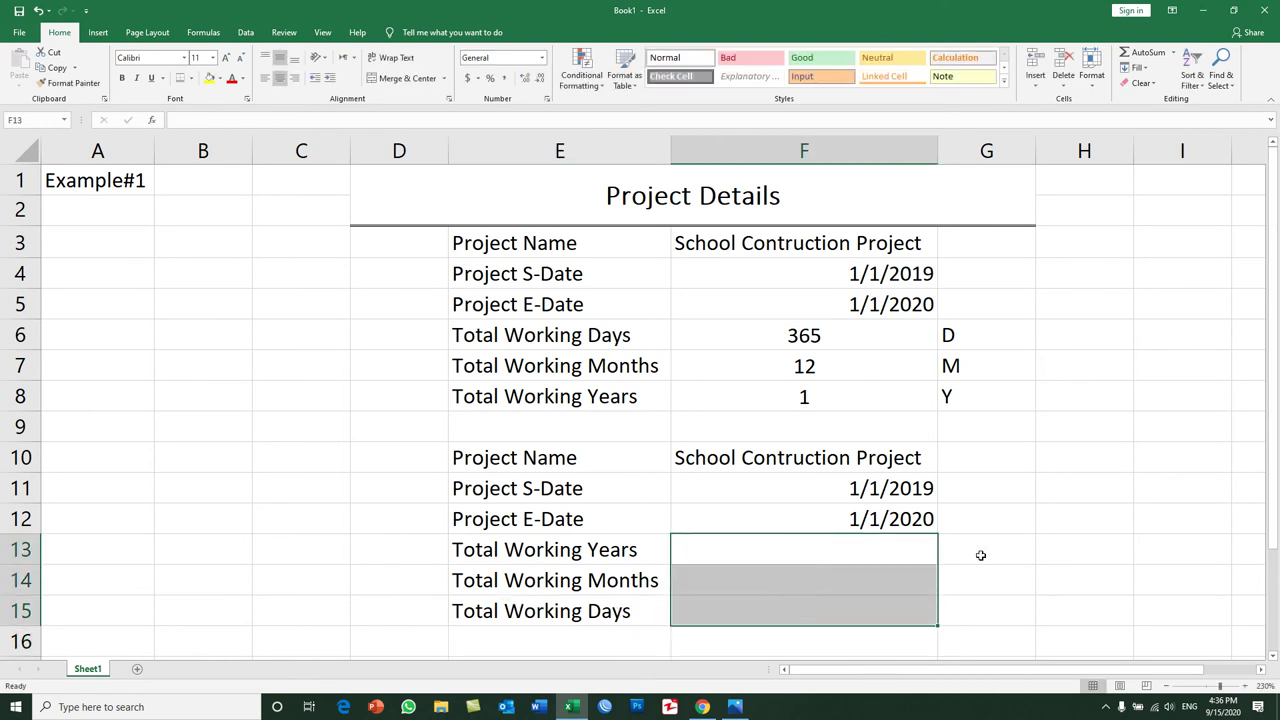
left_click(872, 553)
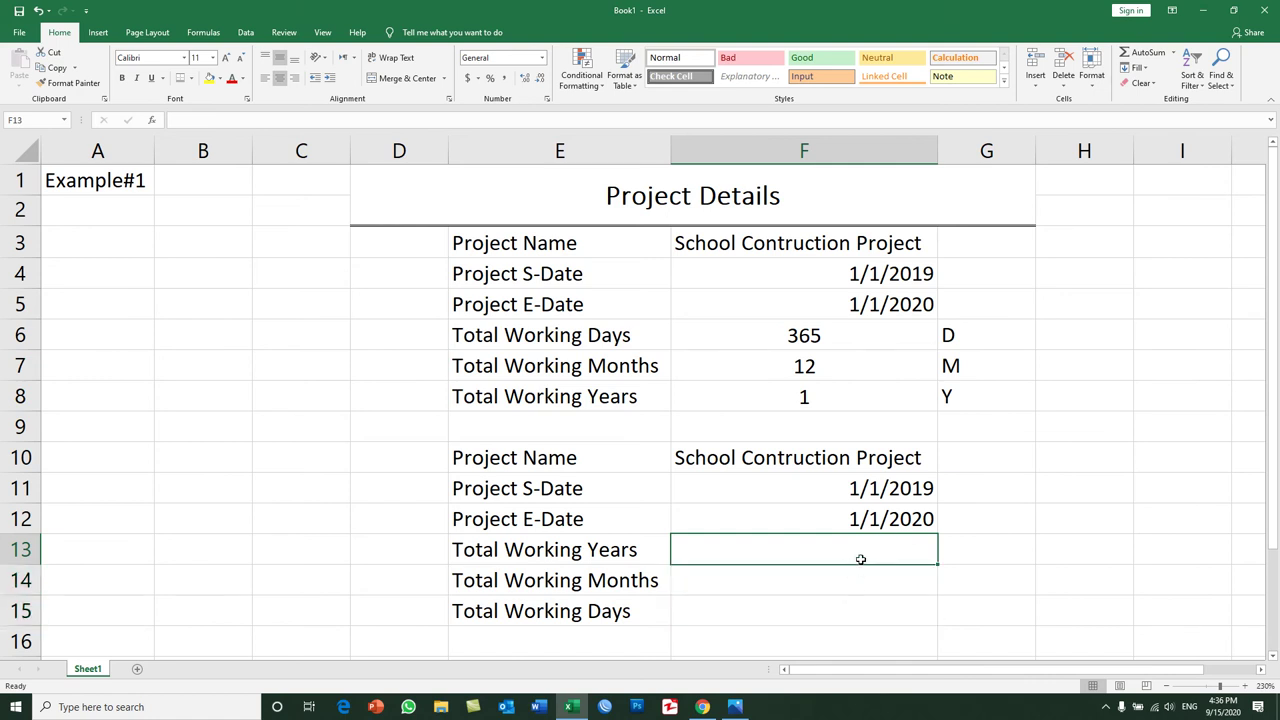
Step: Enter unit codes Y in G13 and YM in G14
left_click(966, 545)
type("Y")
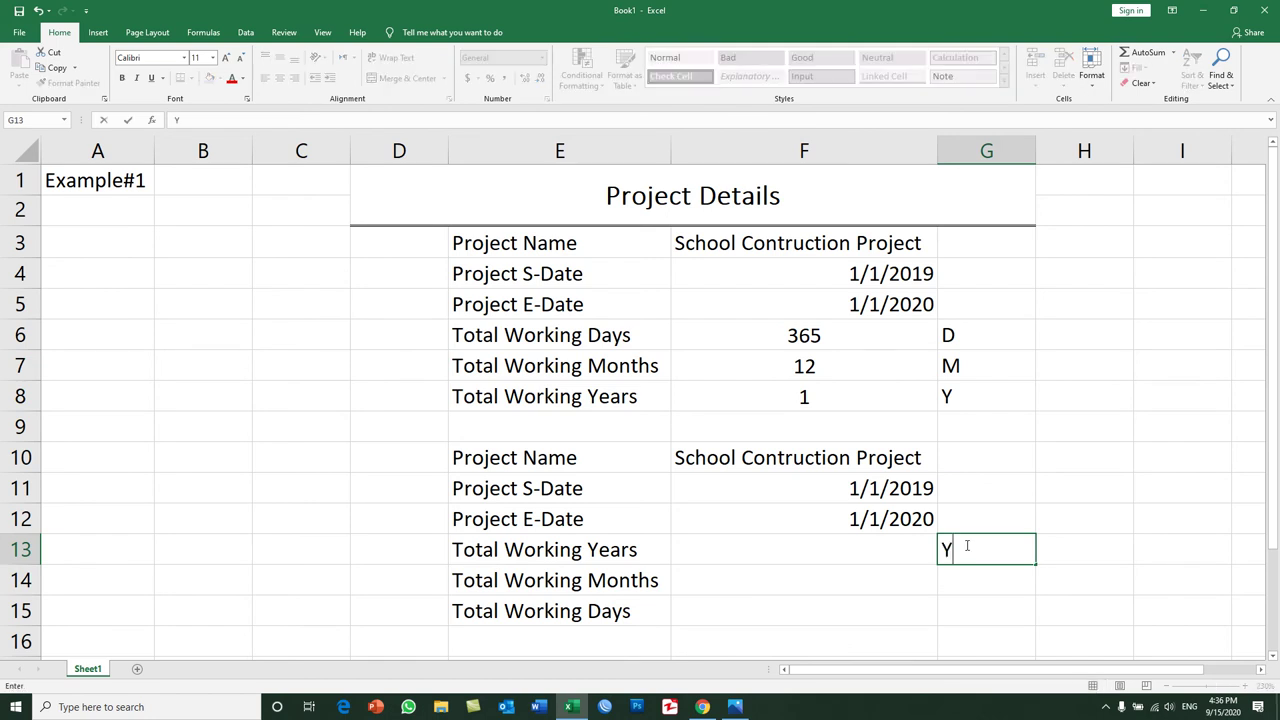
key("Return")
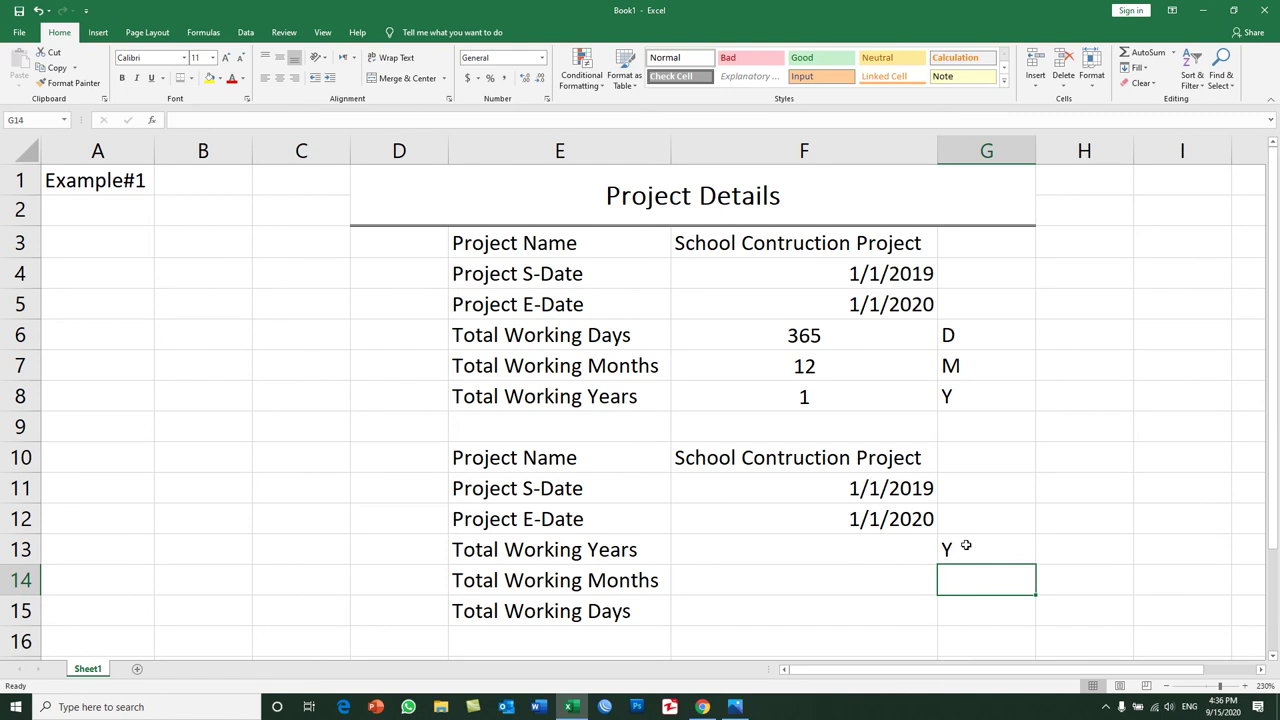
type("YM")
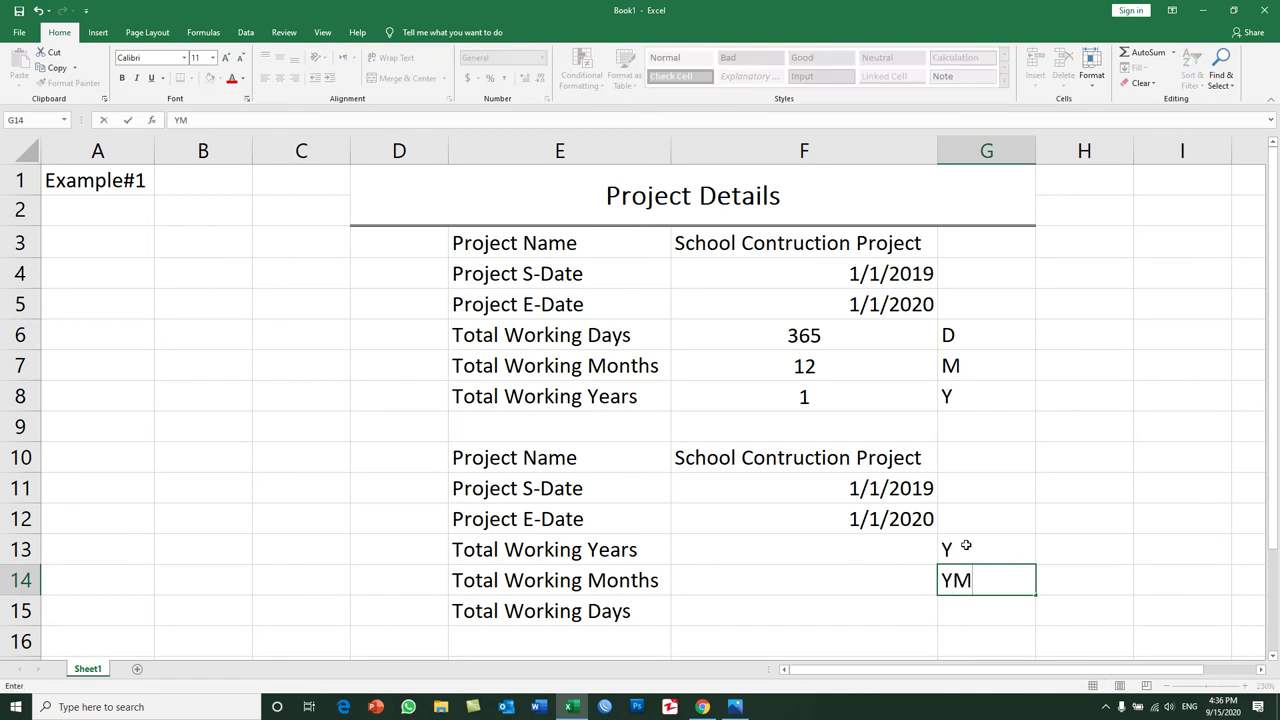
key("Return")
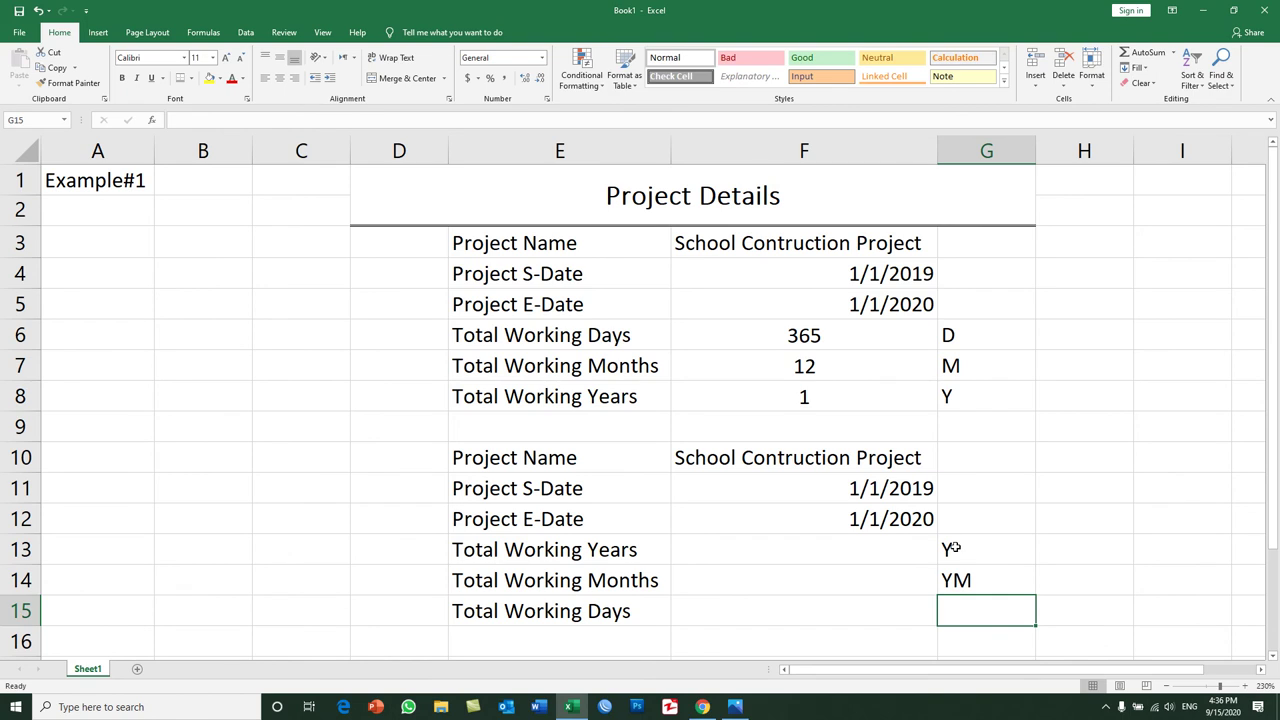
Step: Compare the Y and YM codes beside Total Working Years and Months
left_click(955, 547)
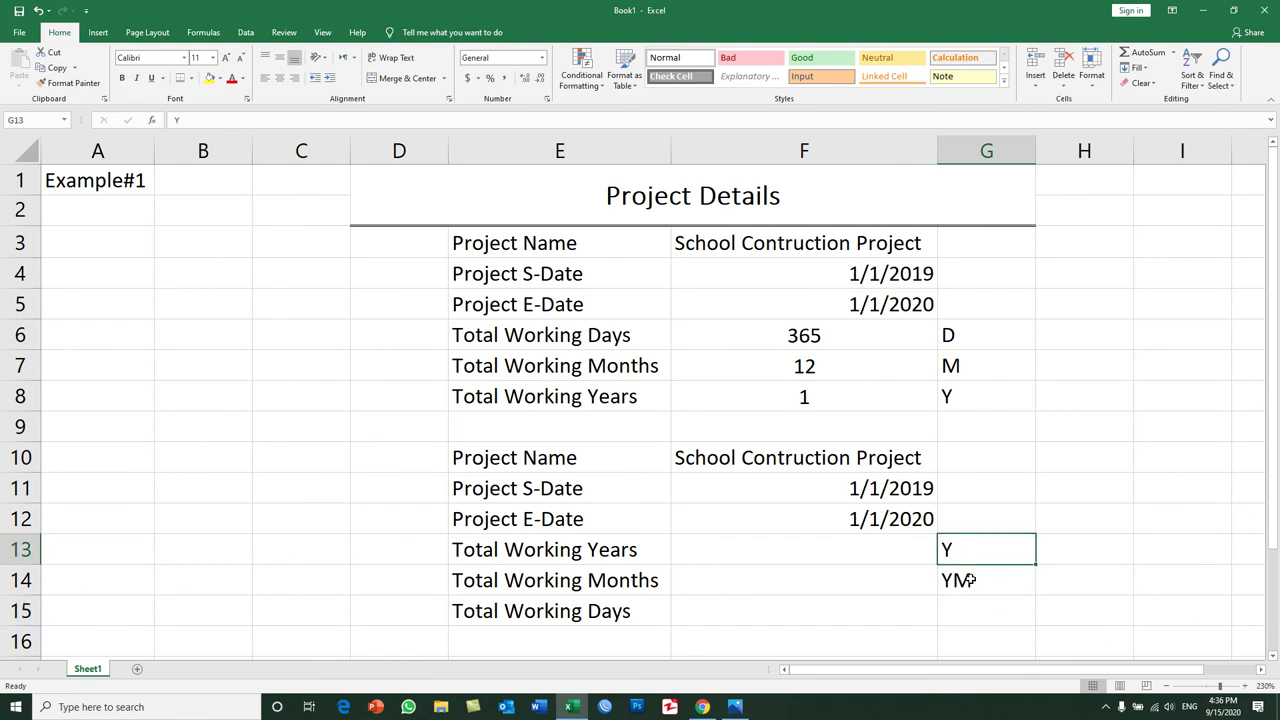
left_click(968, 580)
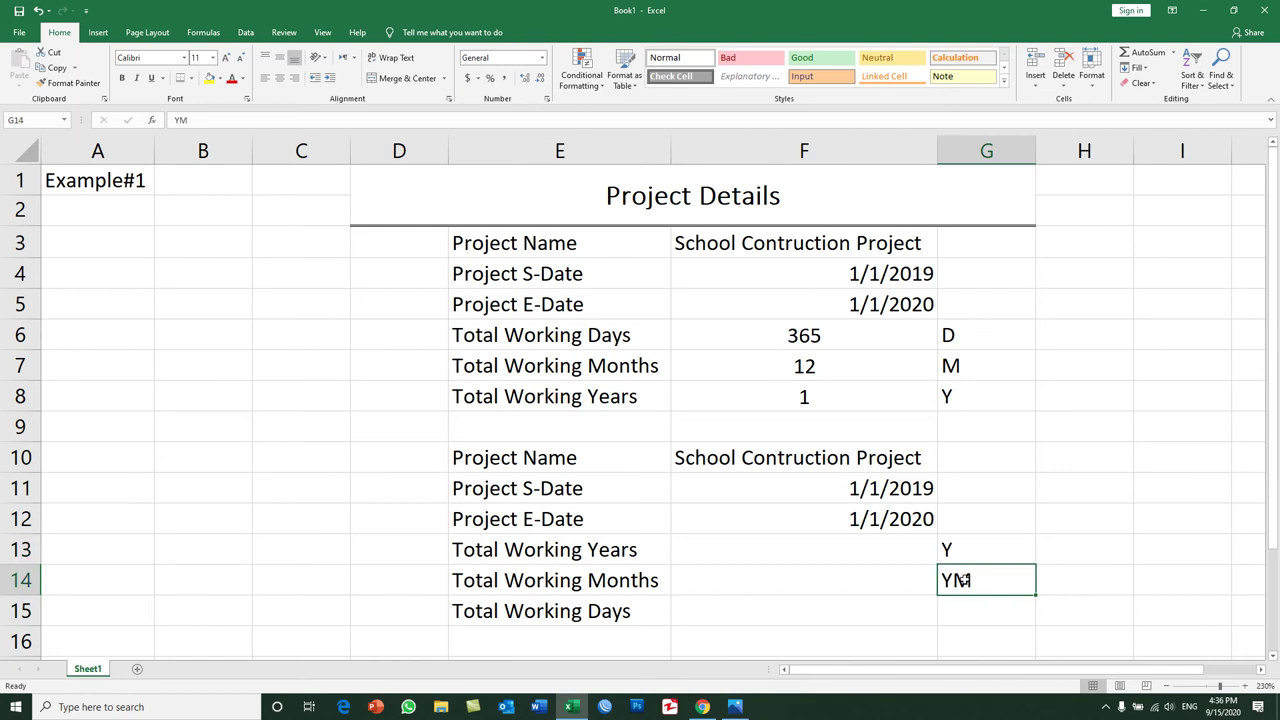
left_click(957, 553)
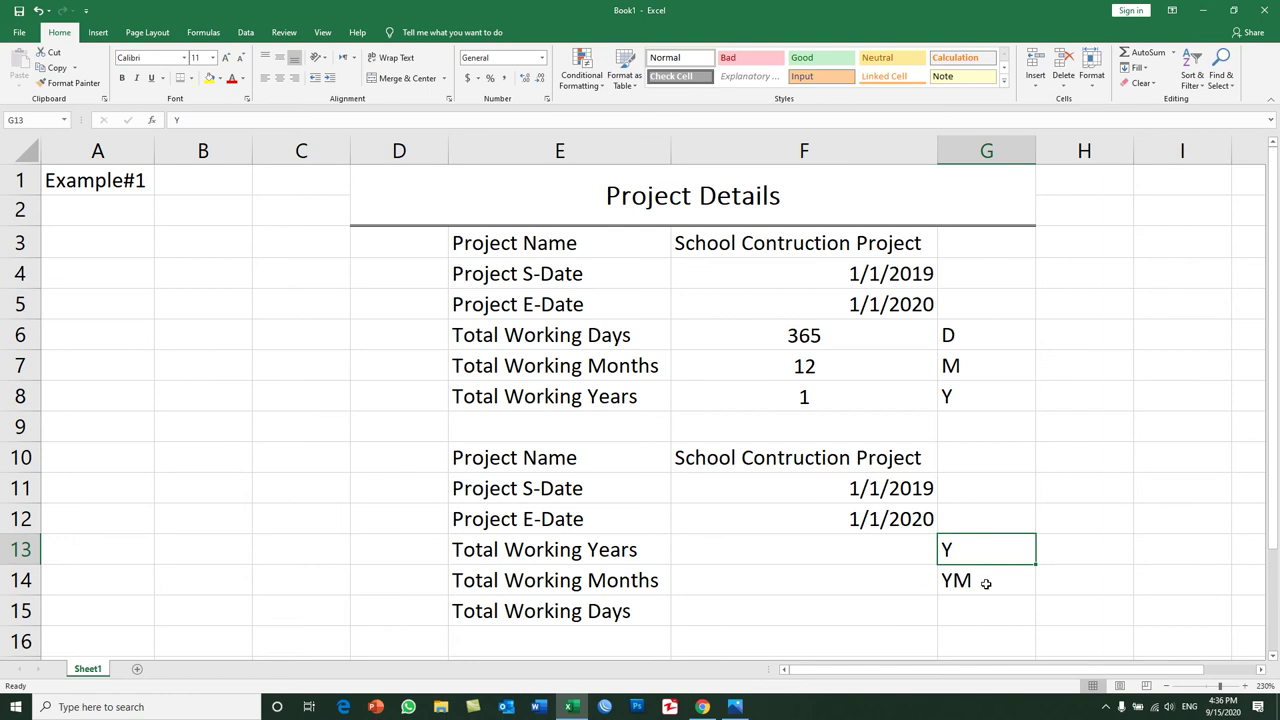
left_click(986, 583)
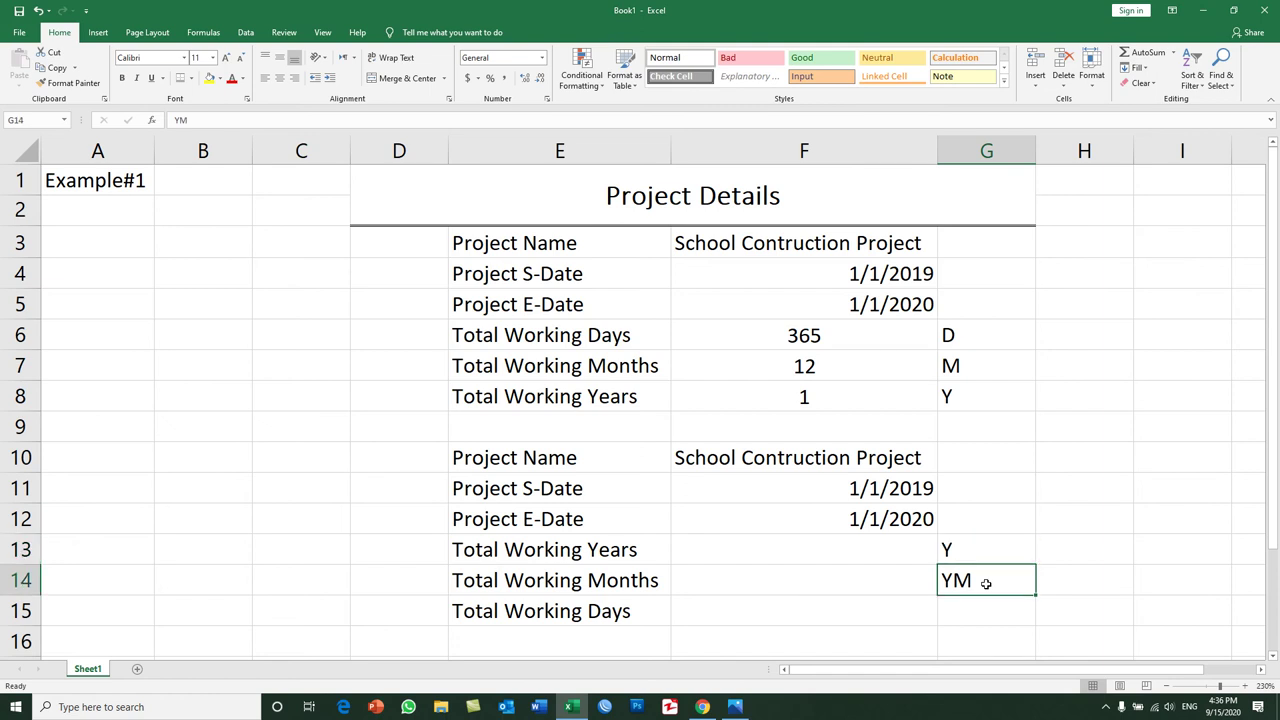
left_click(960, 549)
left_click(967, 580)
Step: Add the MD code in G15 beside Total Working Days and check it
left_click(983, 612)
type("MD")
key("Return")
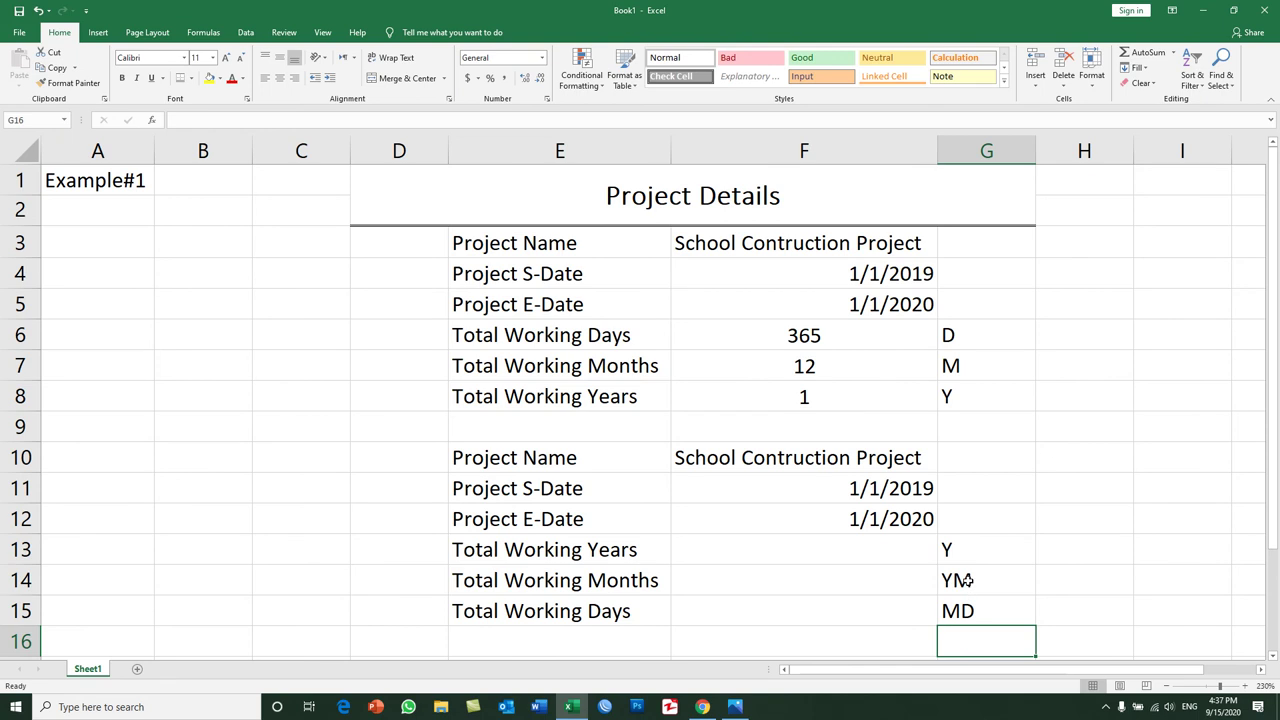
left_click(968, 582)
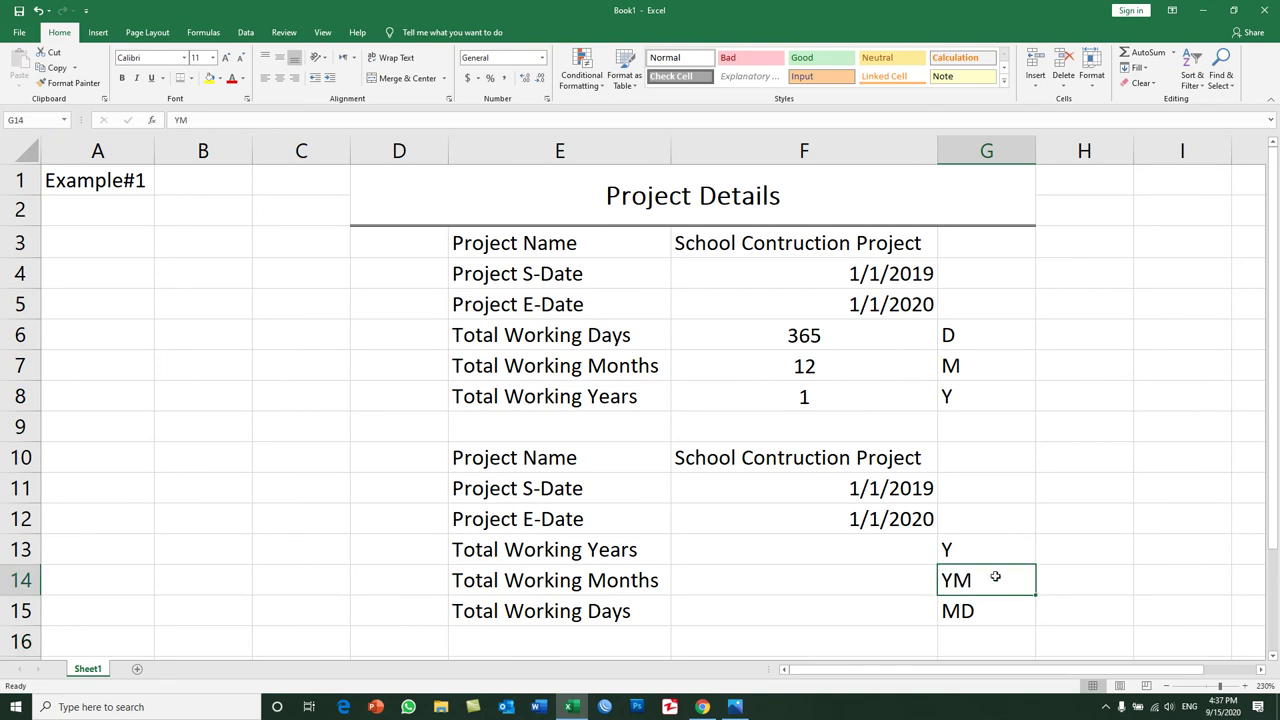
left_click(957, 613)
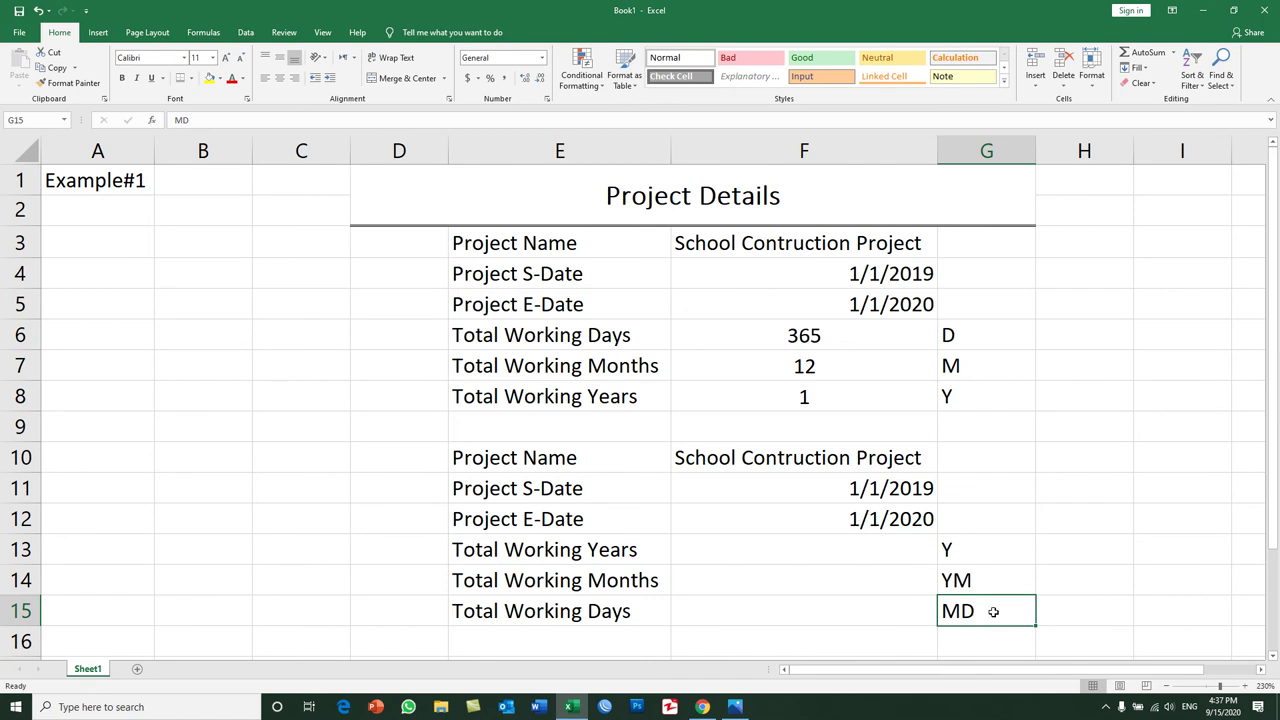
Step: Enter =DATEDIF(F11,F12,"Y") in F13, showing 1, then start the F14 formula
left_click(750, 550)
type("=datedif(")
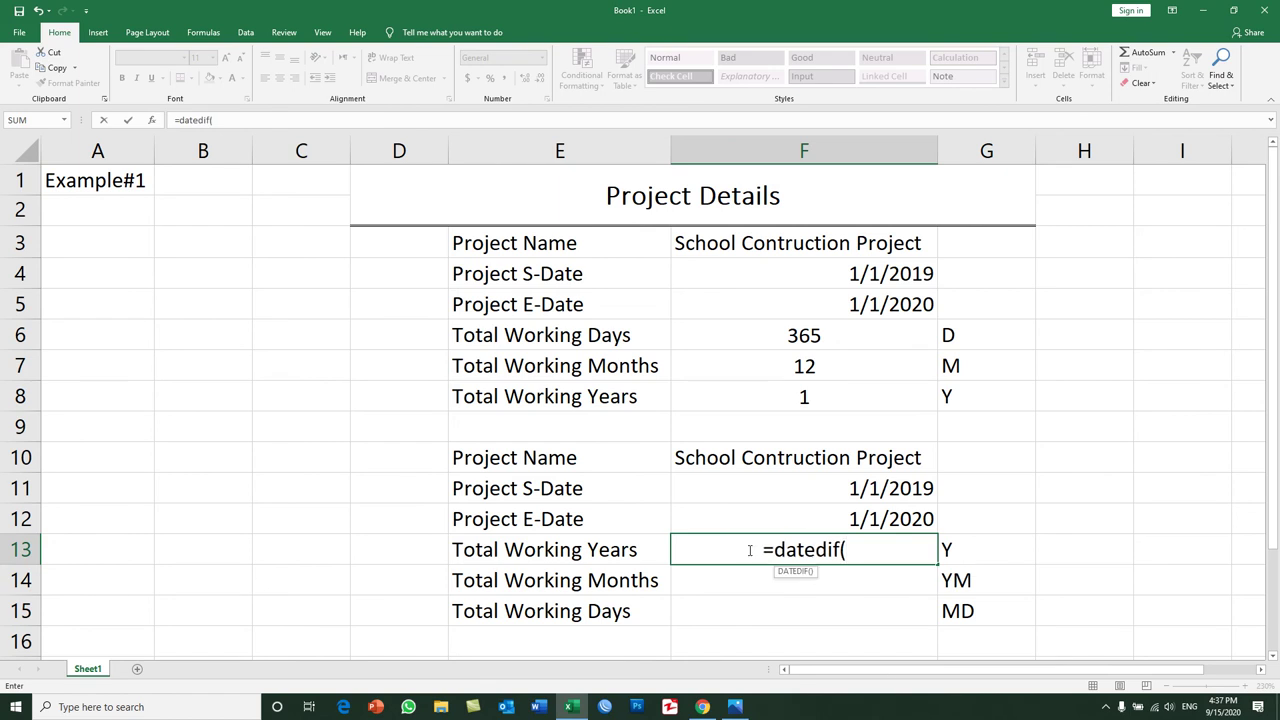
left_click(788, 491)
type(",")
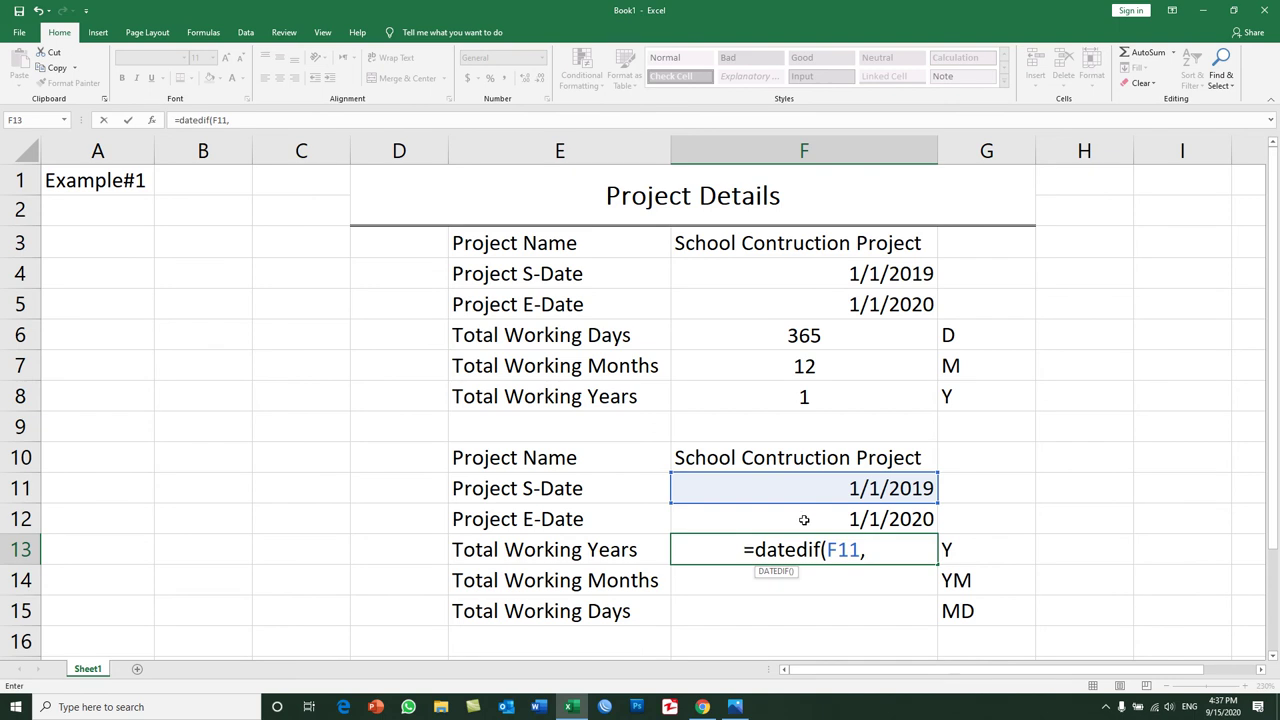
left_click(803, 520)
type(",")
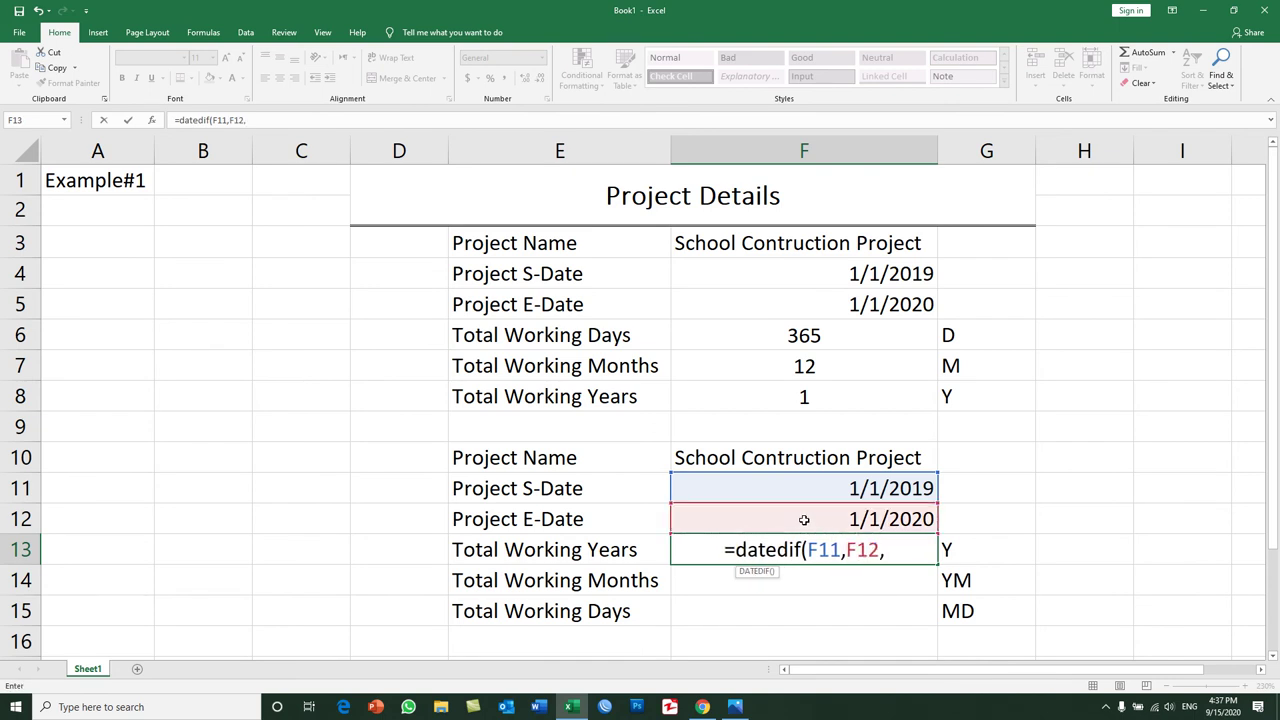
type("\"")
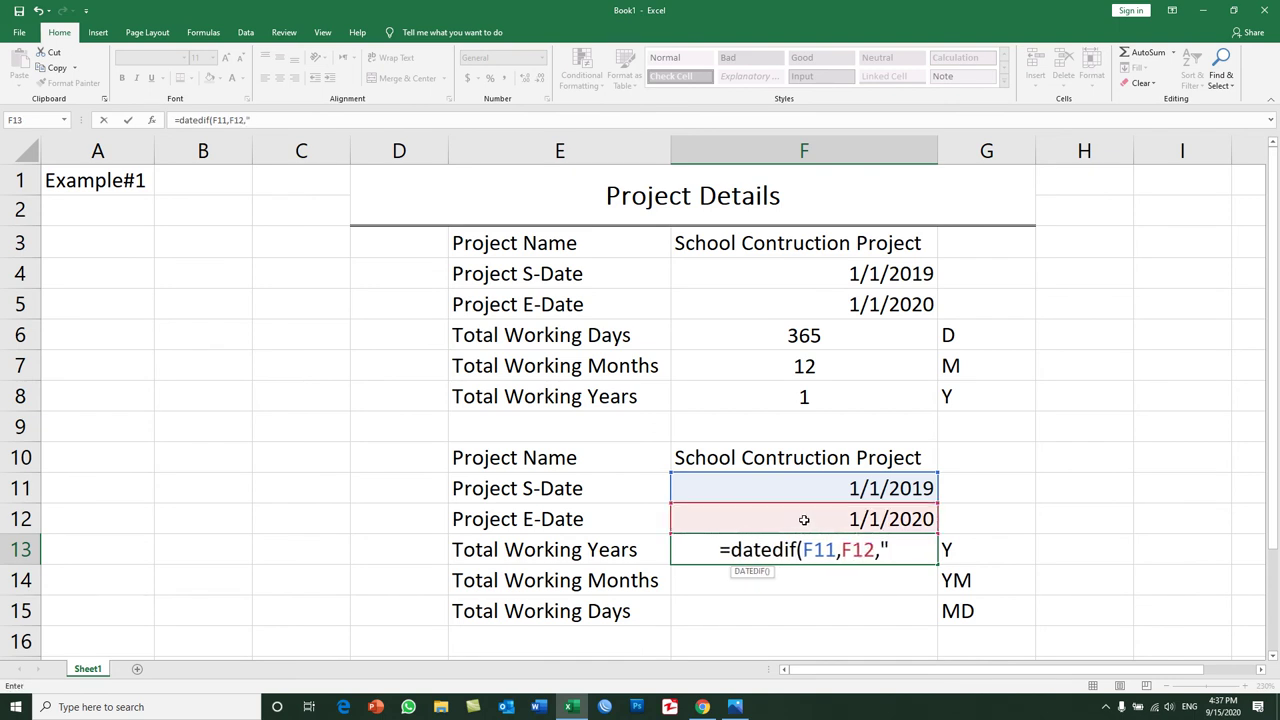
type("Y:")
key("BackSpace")
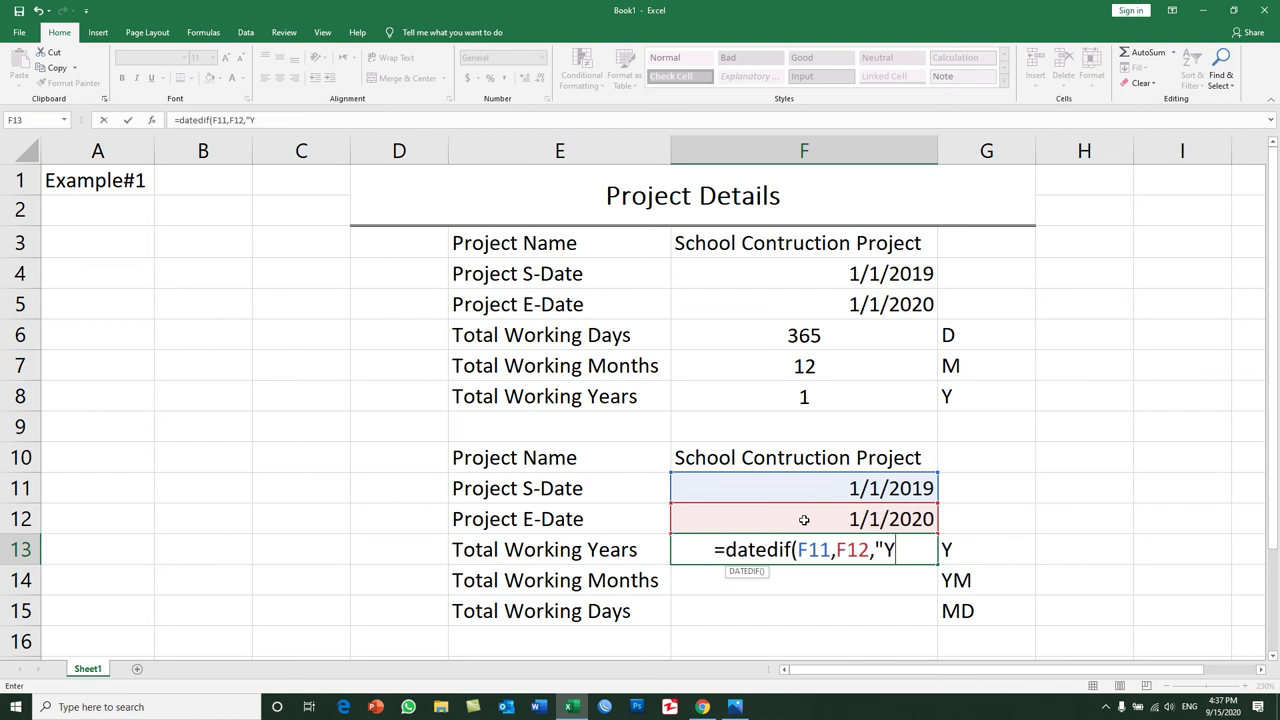
type("\"")
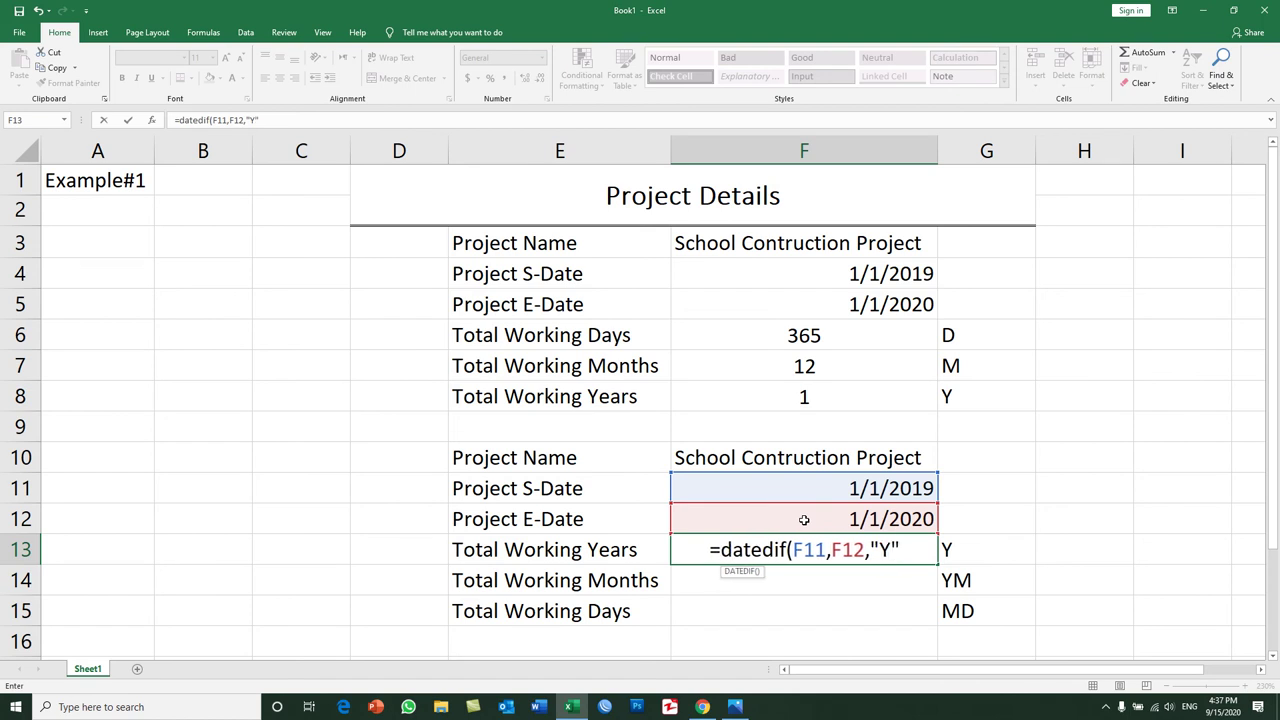
type(")")
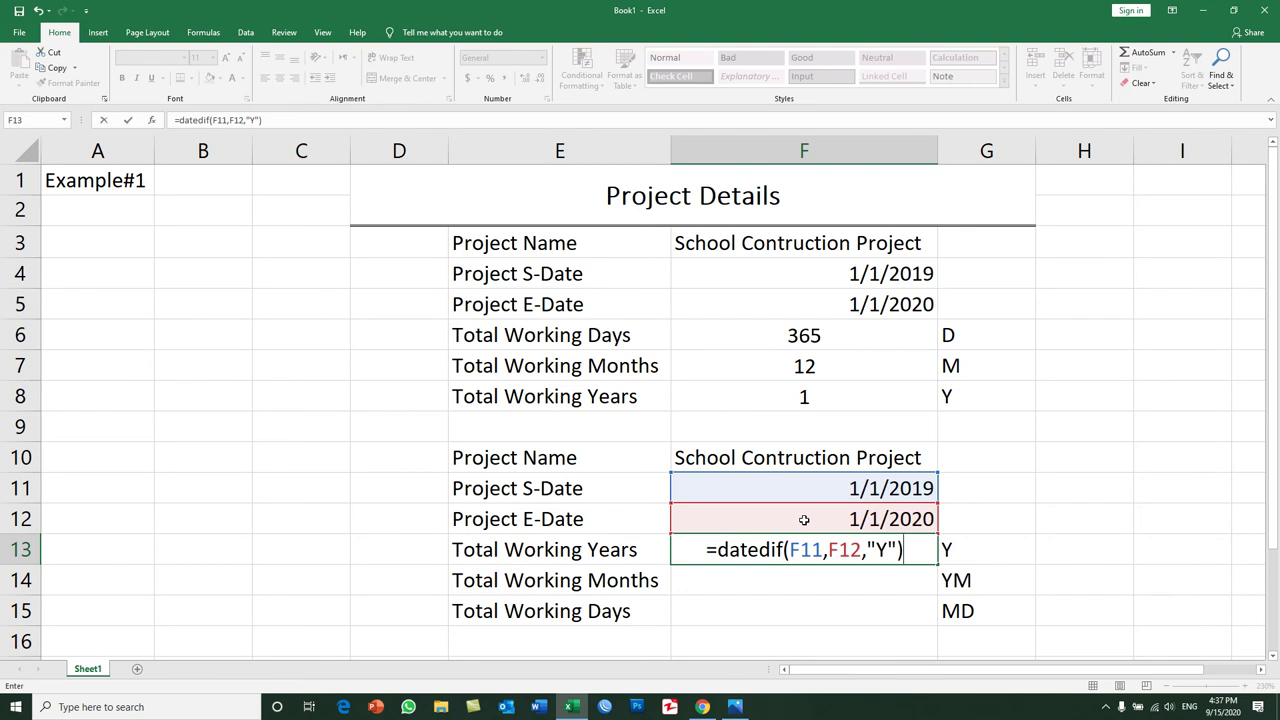
key("Return")
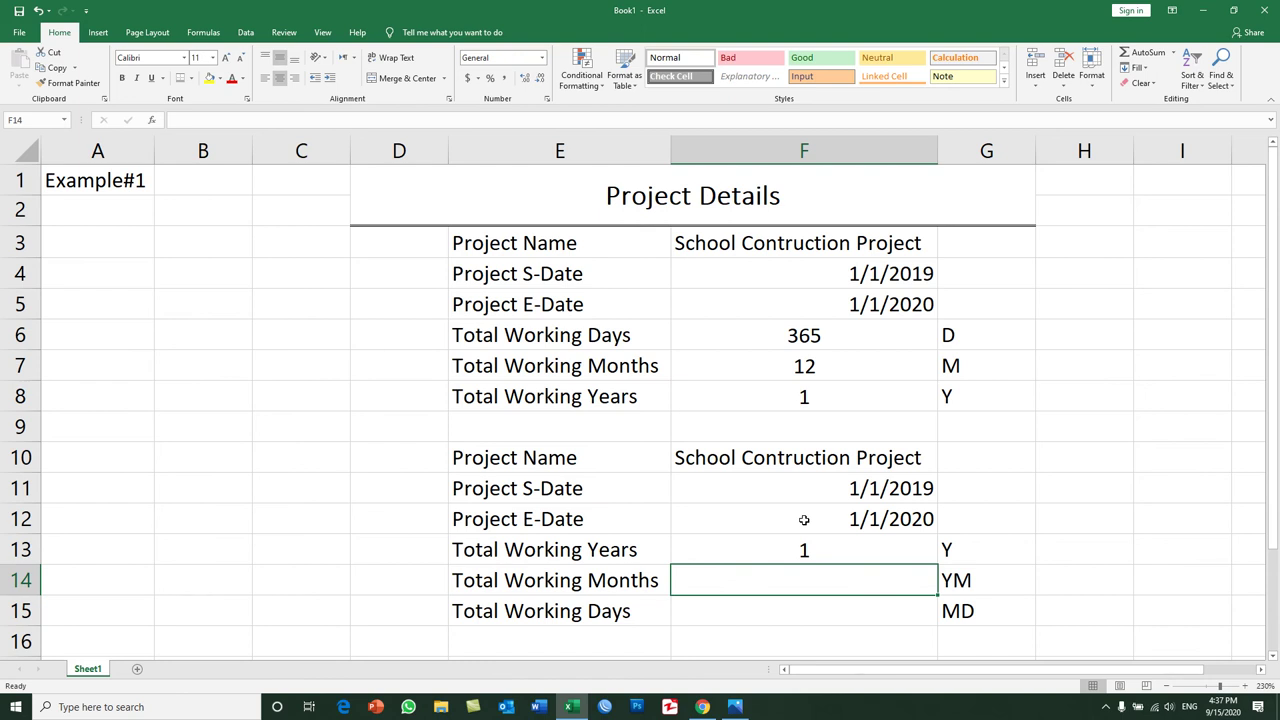
type("=date")
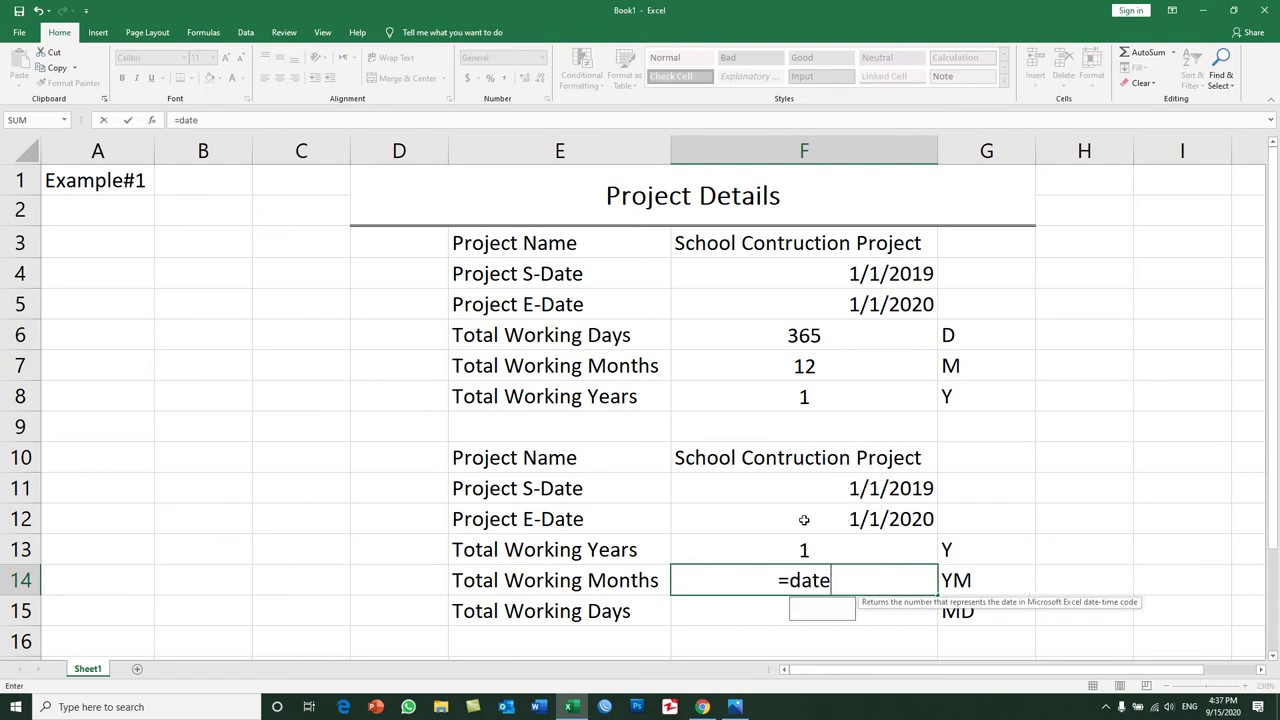
type("dif(")
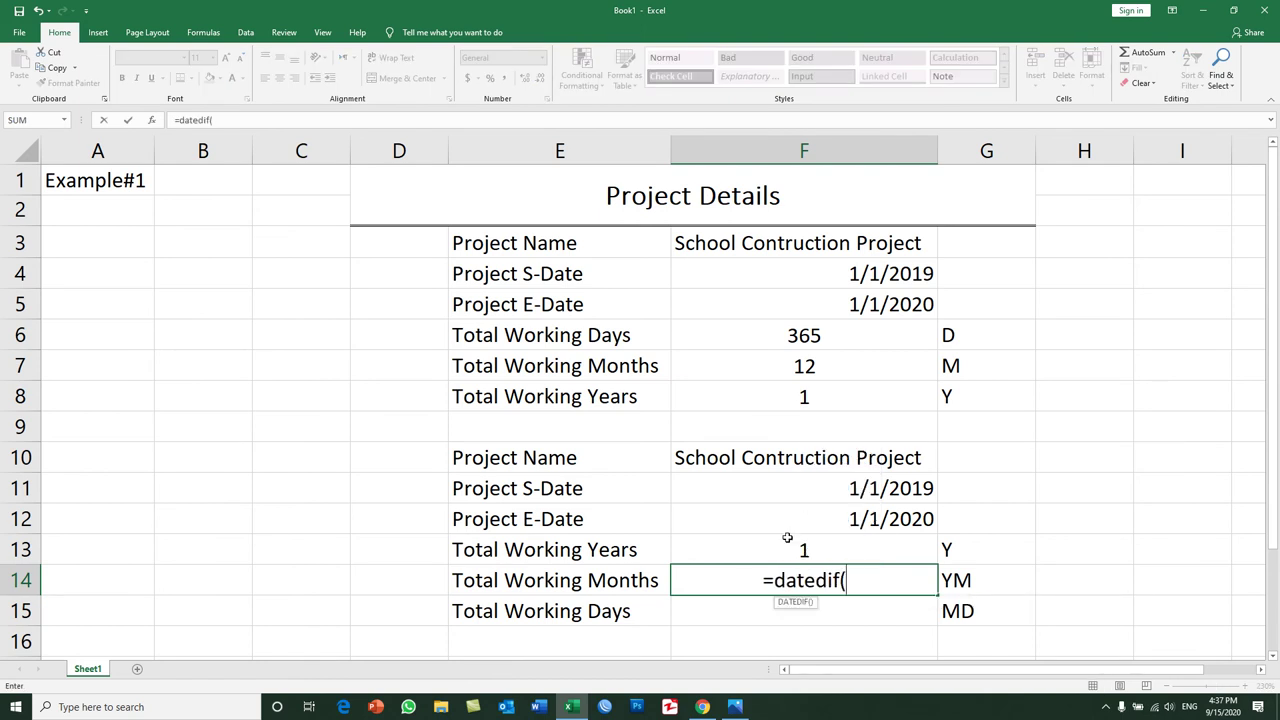
Step: Complete =DATEDIF(F11,F12,"YM") in F14 for Total Working Months
left_click(848, 487)
type(",")
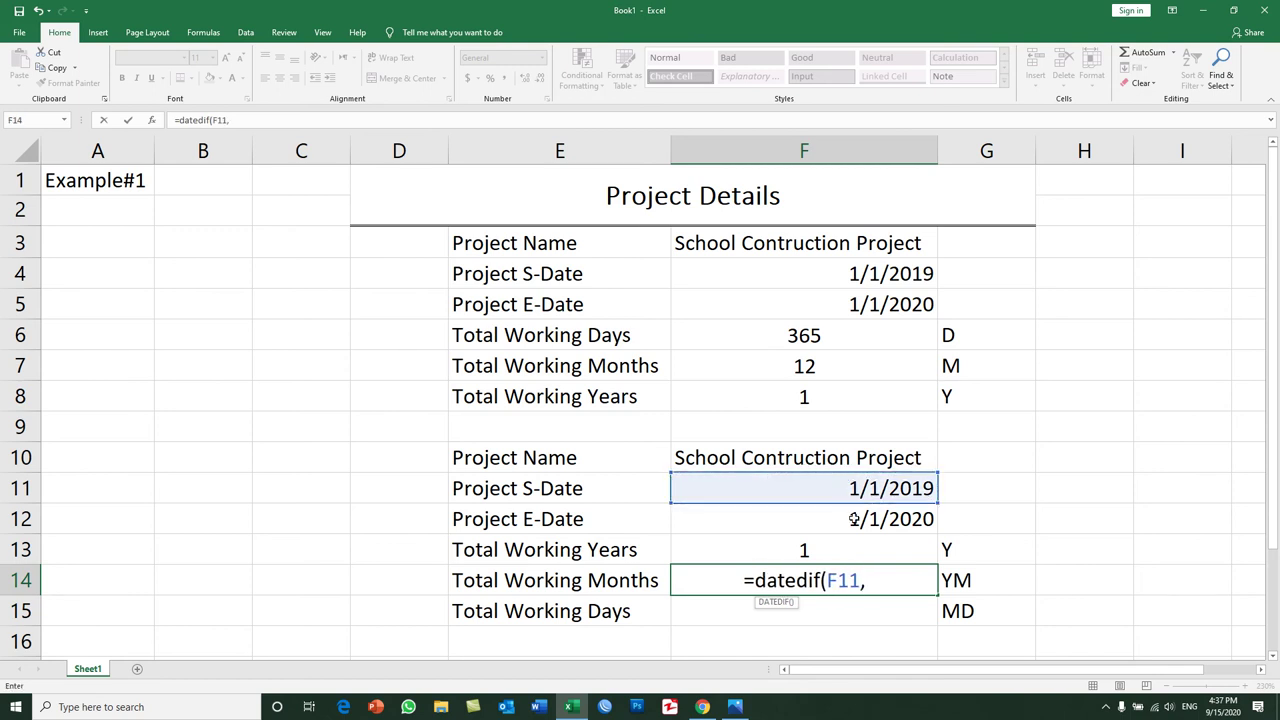
left_click(853, 519)
type(",")
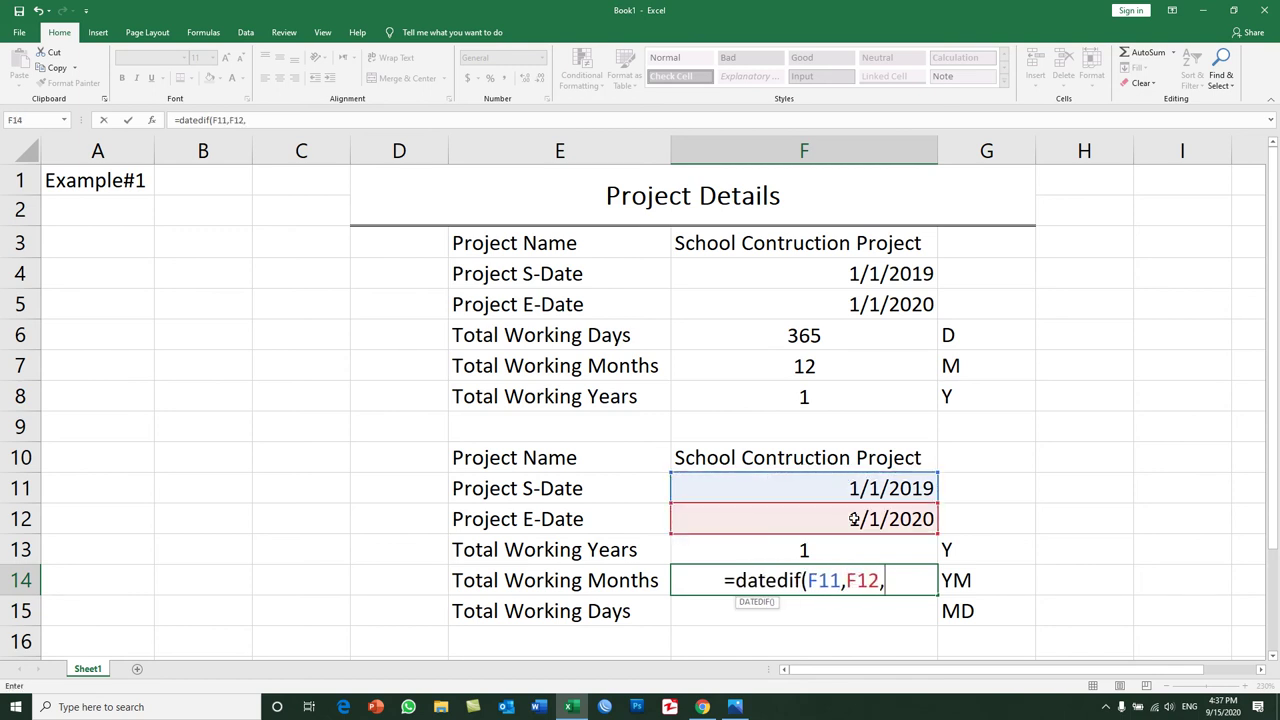
type("\"YM\"")
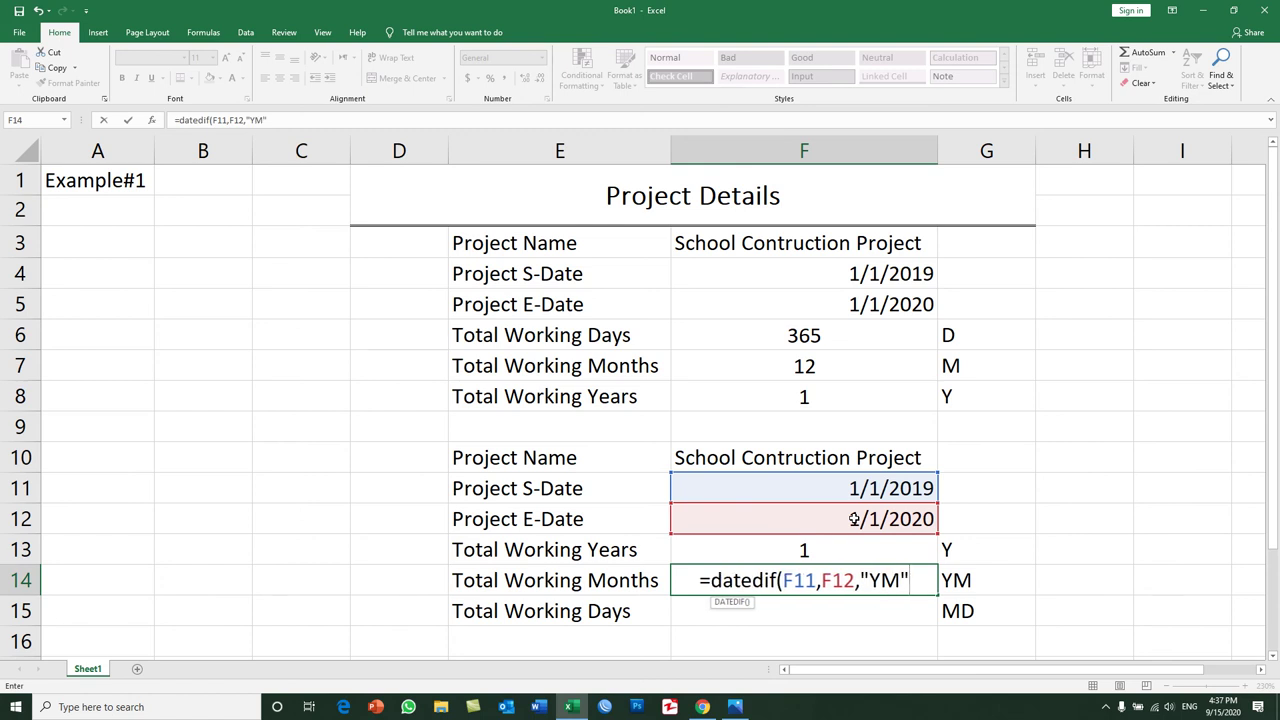
type(")")
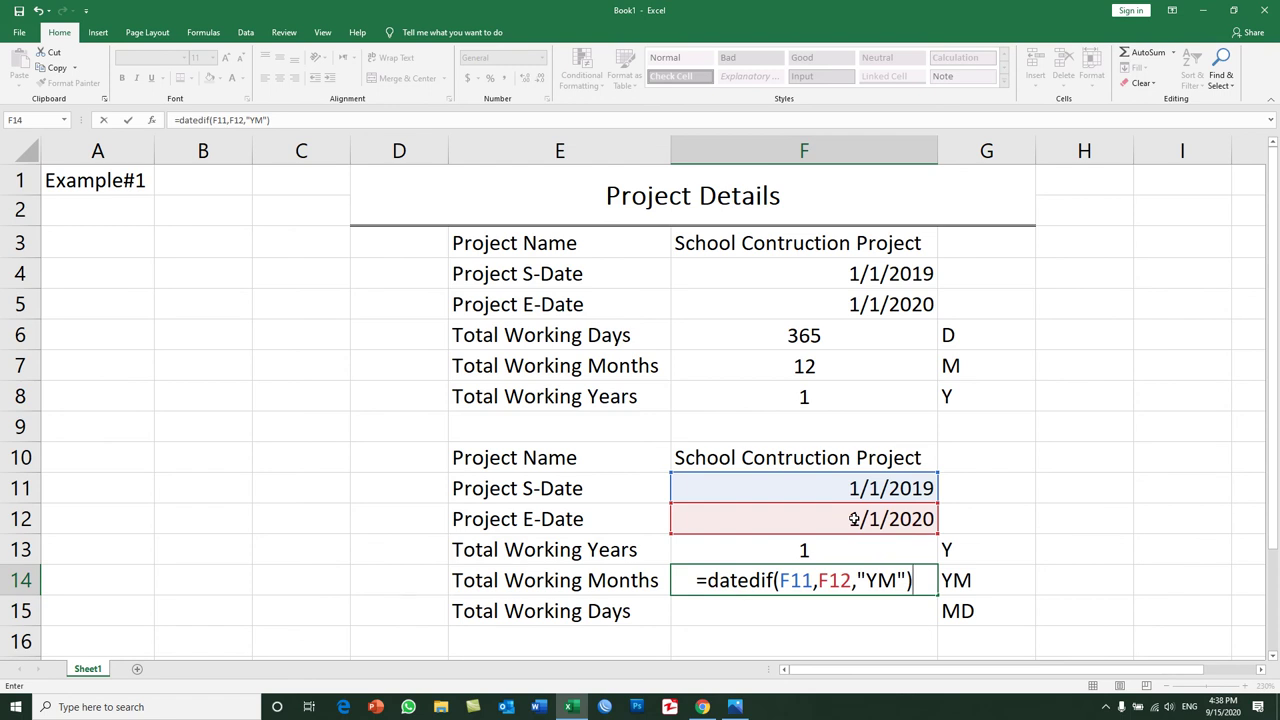
key("Return")
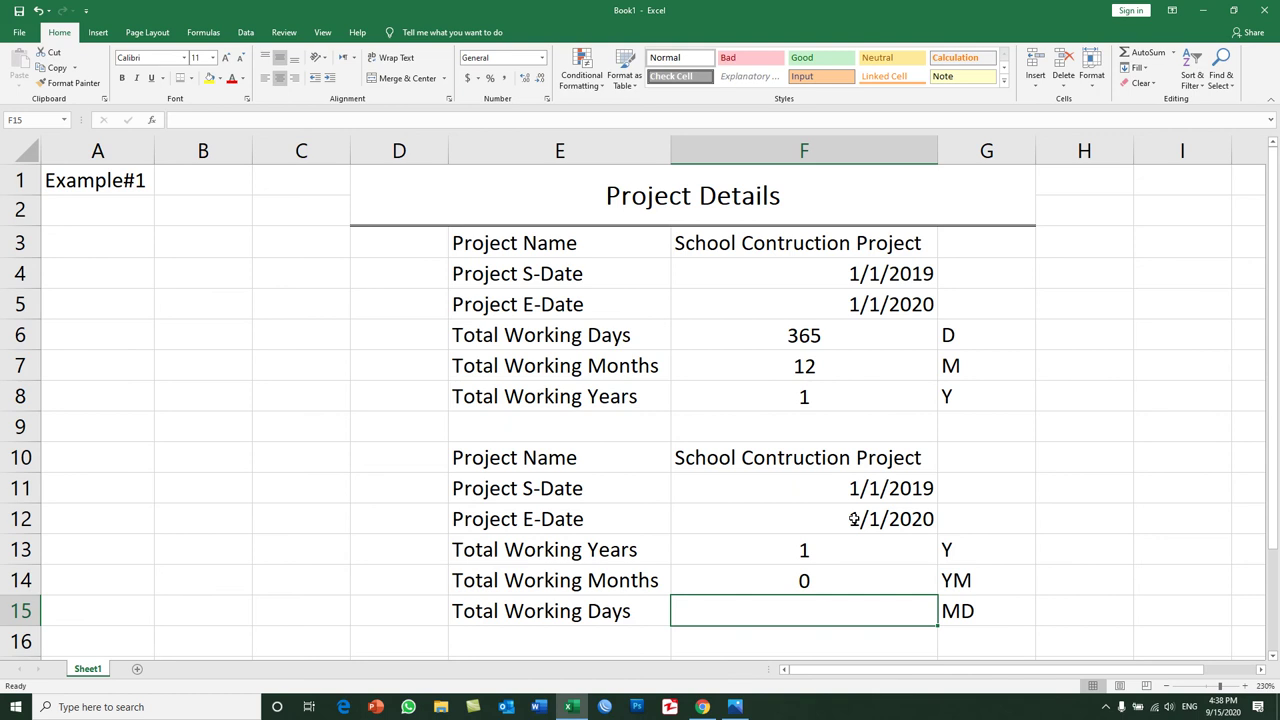
Step: Enter =DATEDIF(F11,F12,"MD") in F15 for Total Working Days
type("=datedif(")
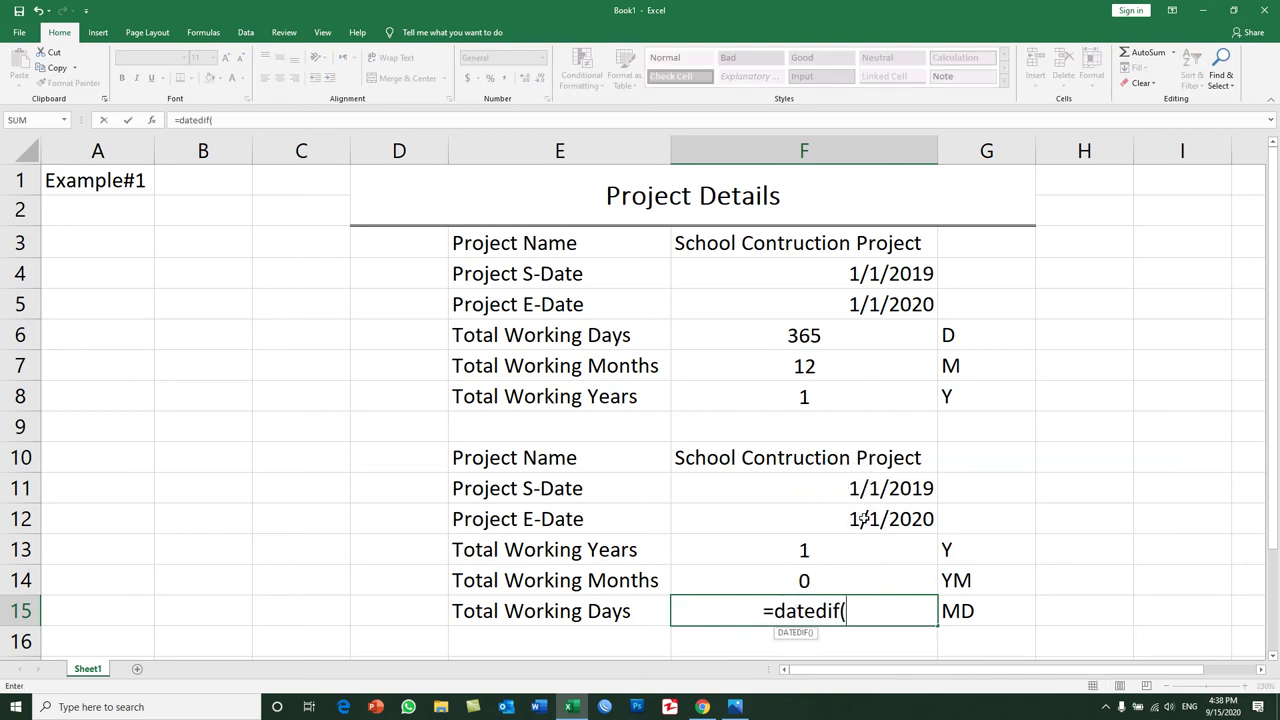
left_click(866, 496)
type(",")
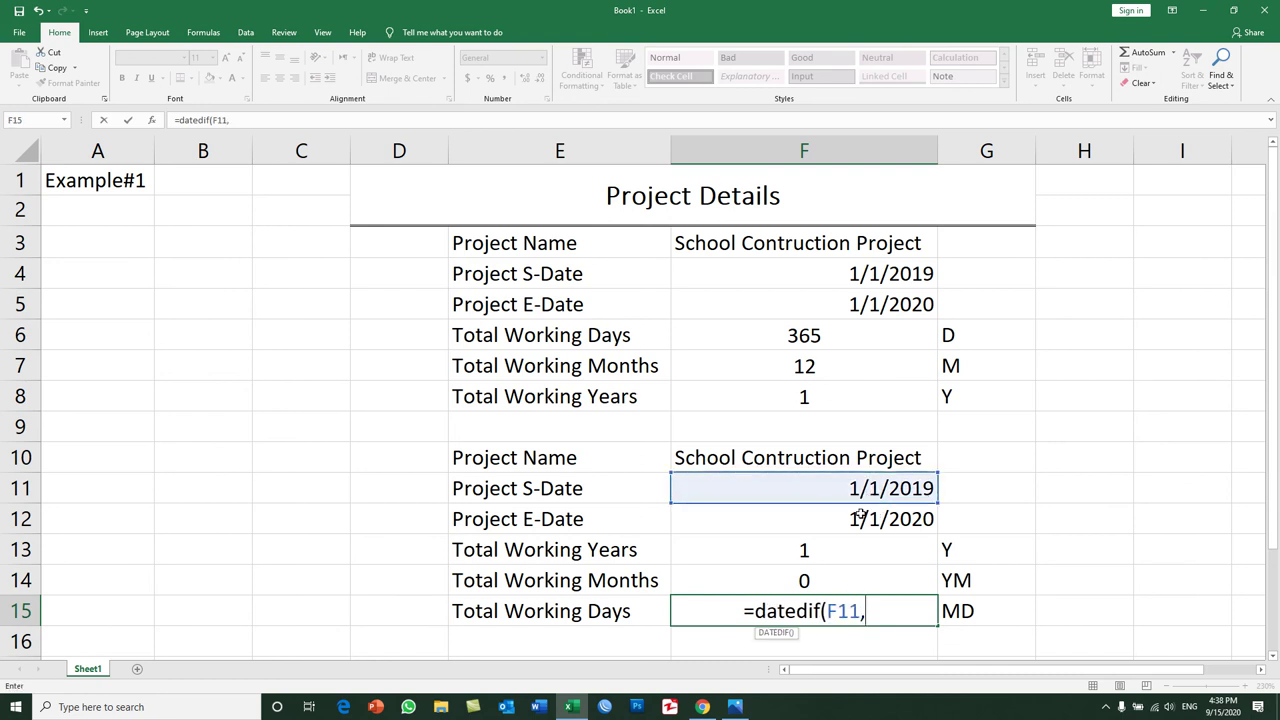
left_click(859, 518)
type(",")
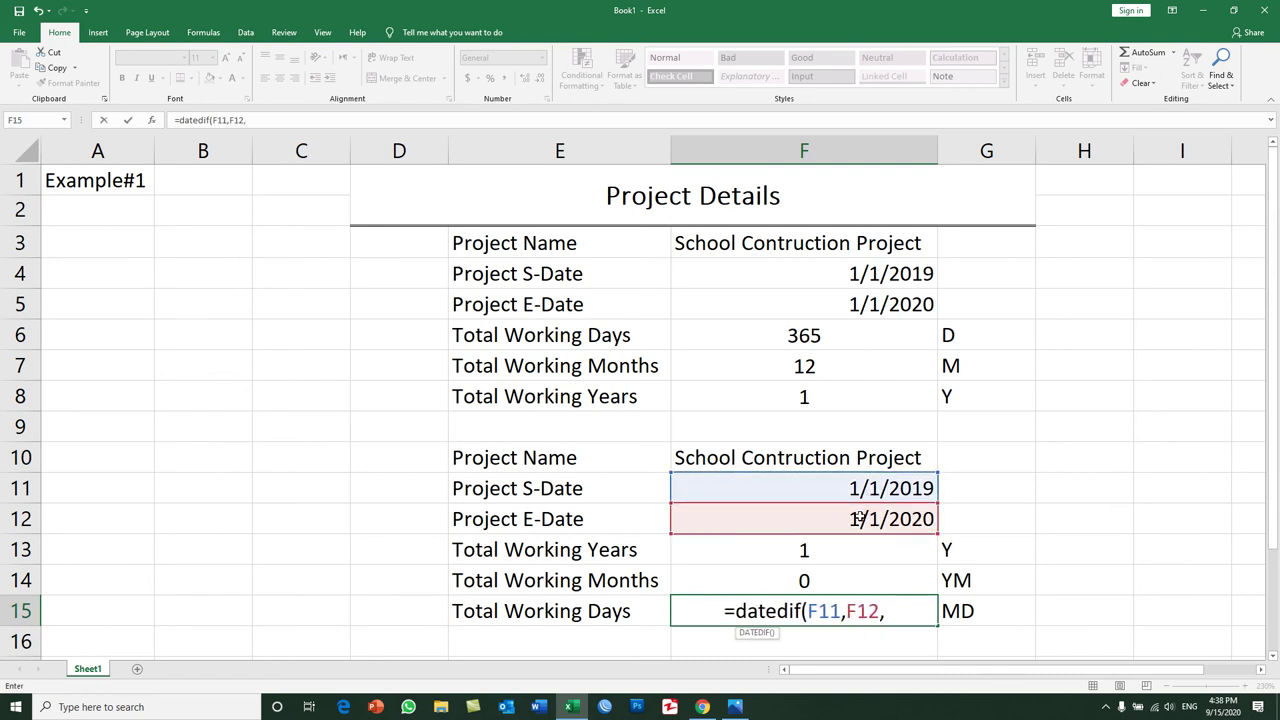
type("\"MD\")")
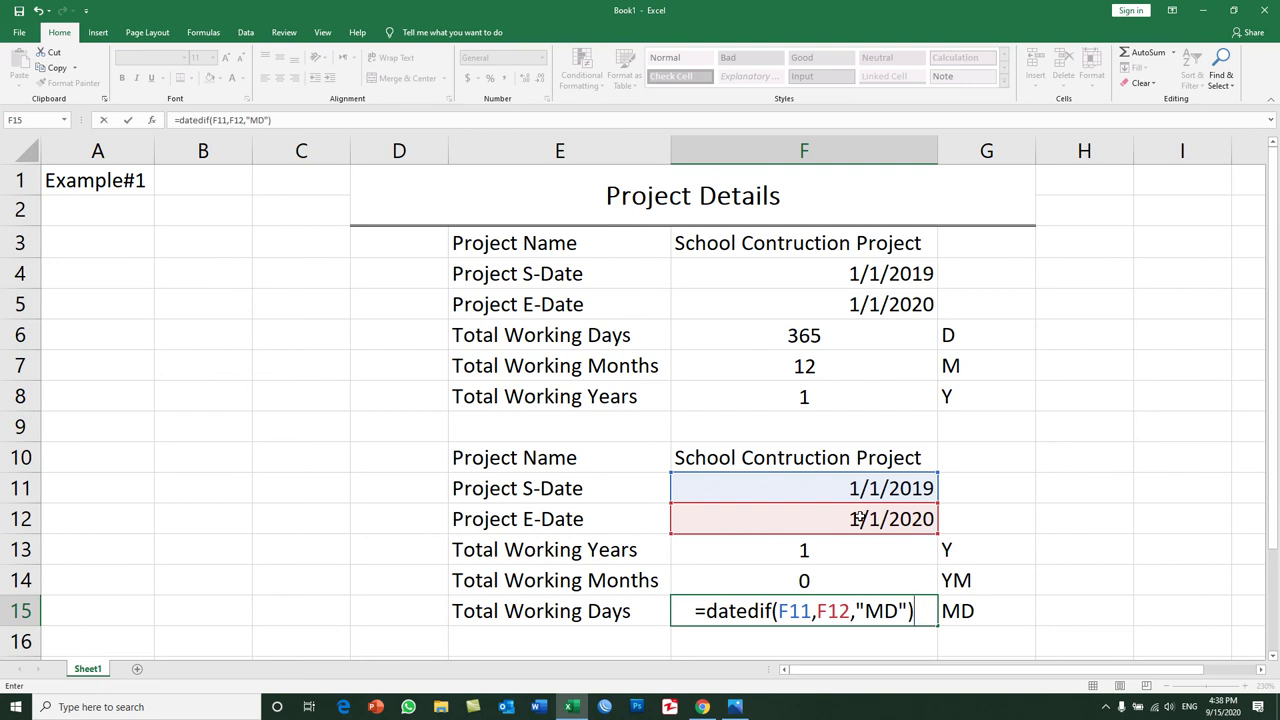
key("Return")
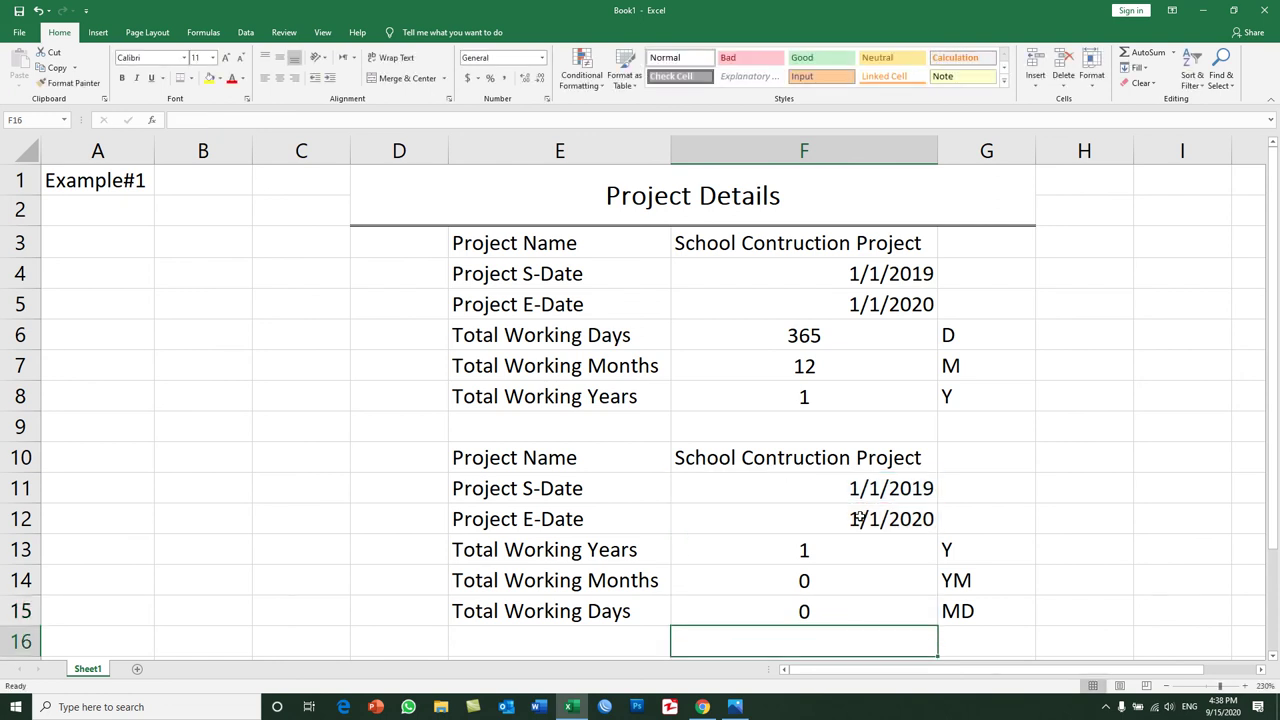
Step: Inspect the years, months and days formulas in F13:F15
left_click(857, 557)
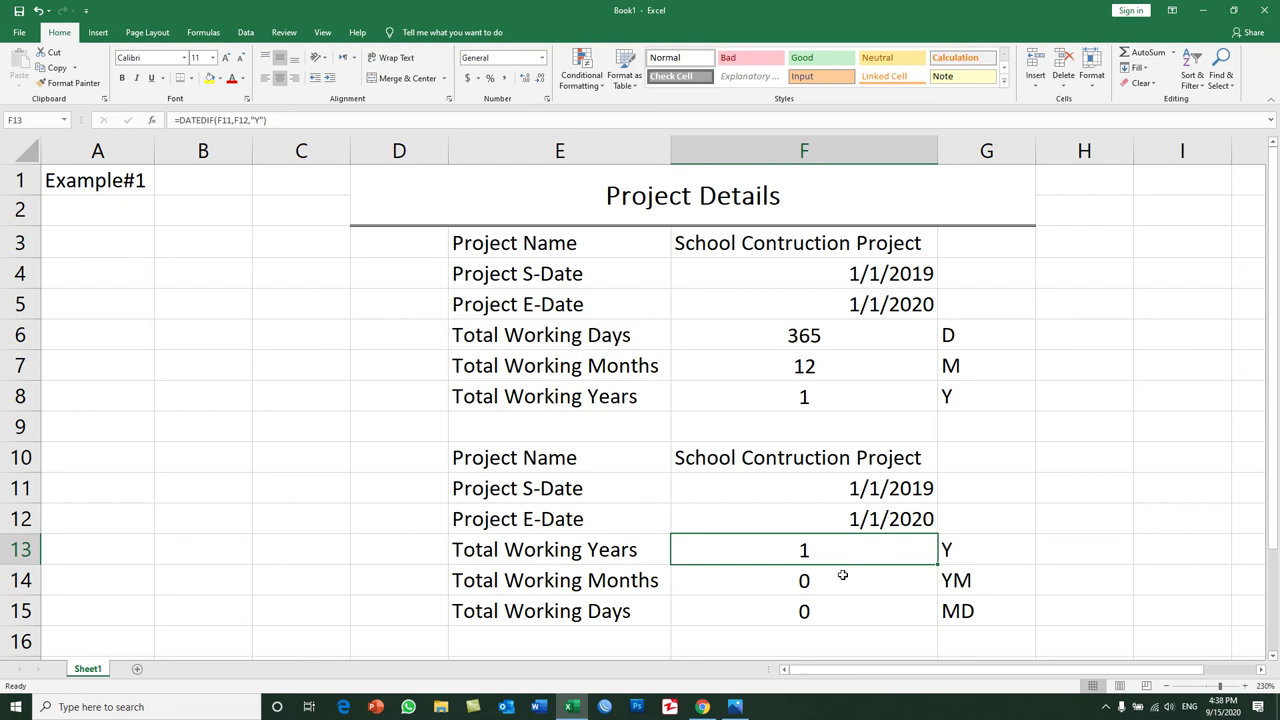
left_click(843, 580)
left_click(829, 611)
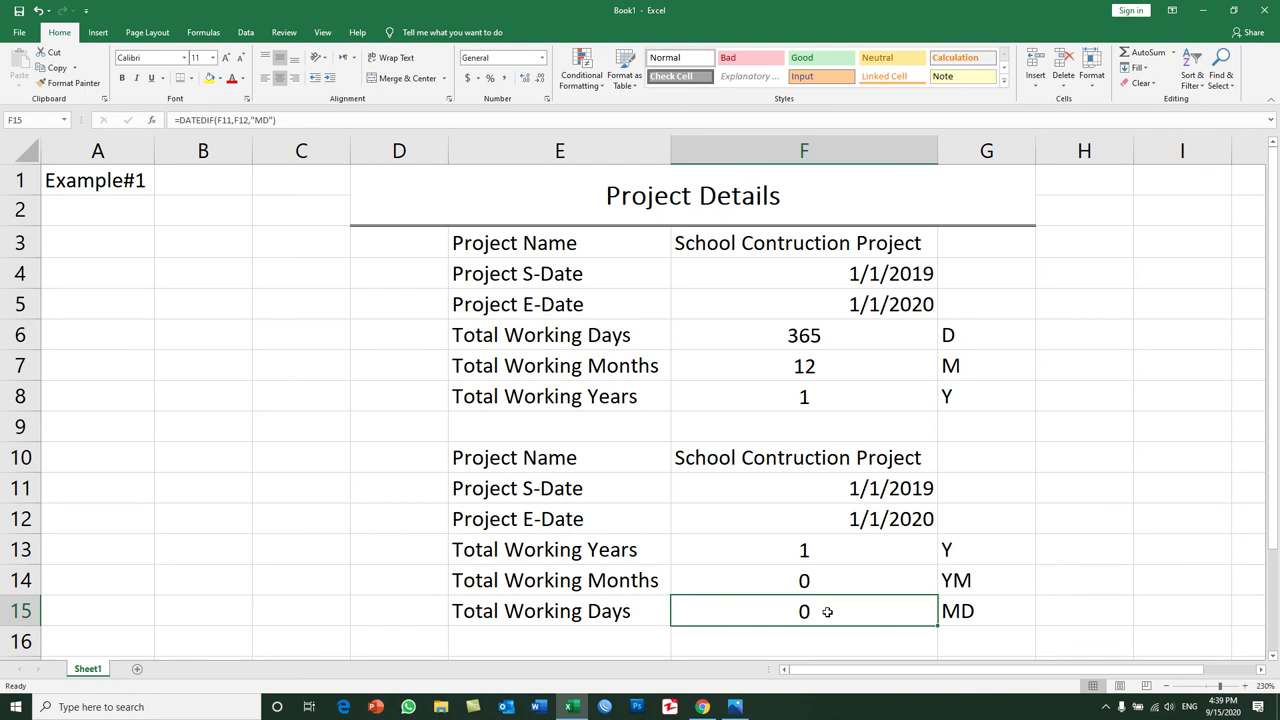
Step: Change the end date in F12 to 2/11/2020 and check the 1-month, 10-day results
left_click(848, 522)
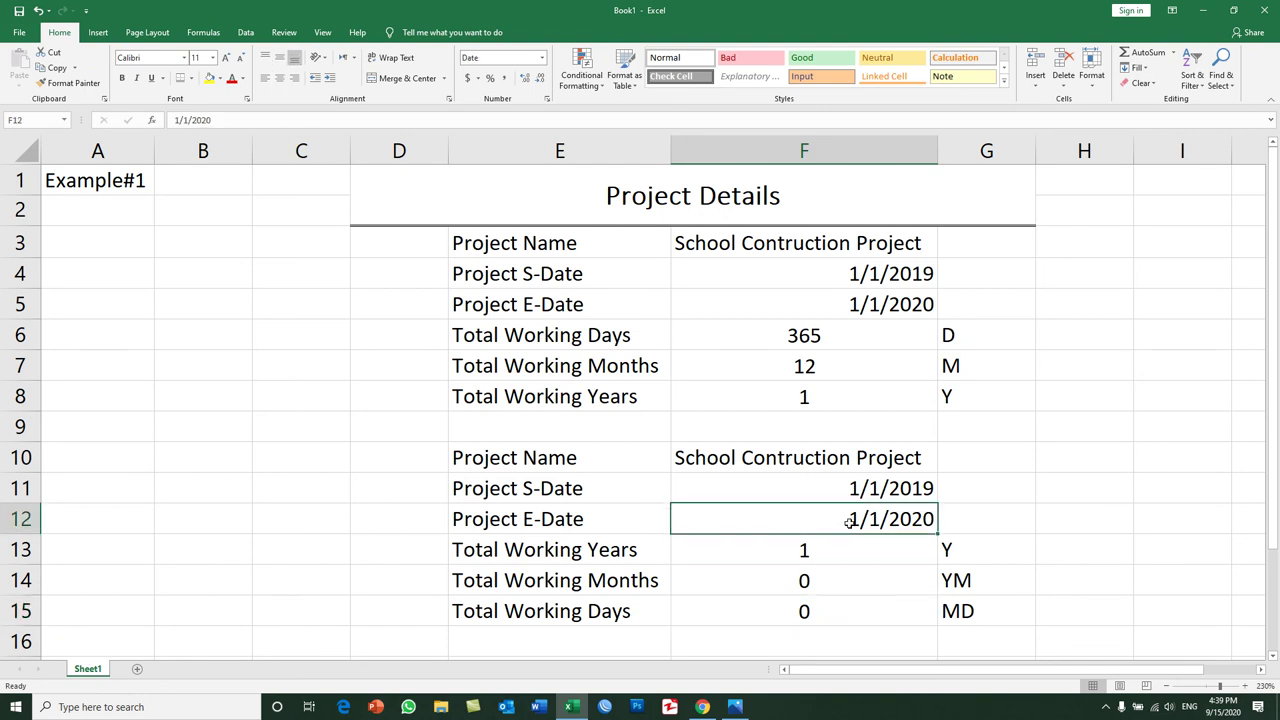
double_click(848, 522)
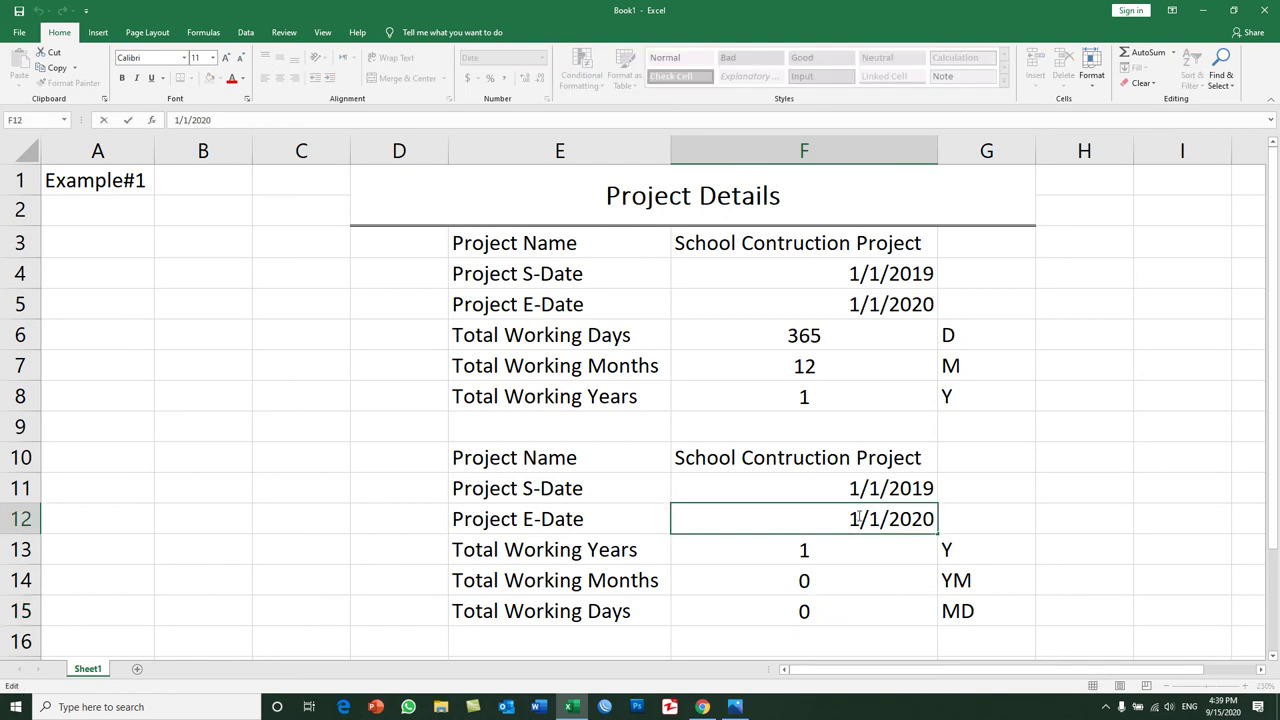
left_click_drag(859, 518, 848, 518)
type("2")
key("ctrl+Return")
type("1")
key("Return")
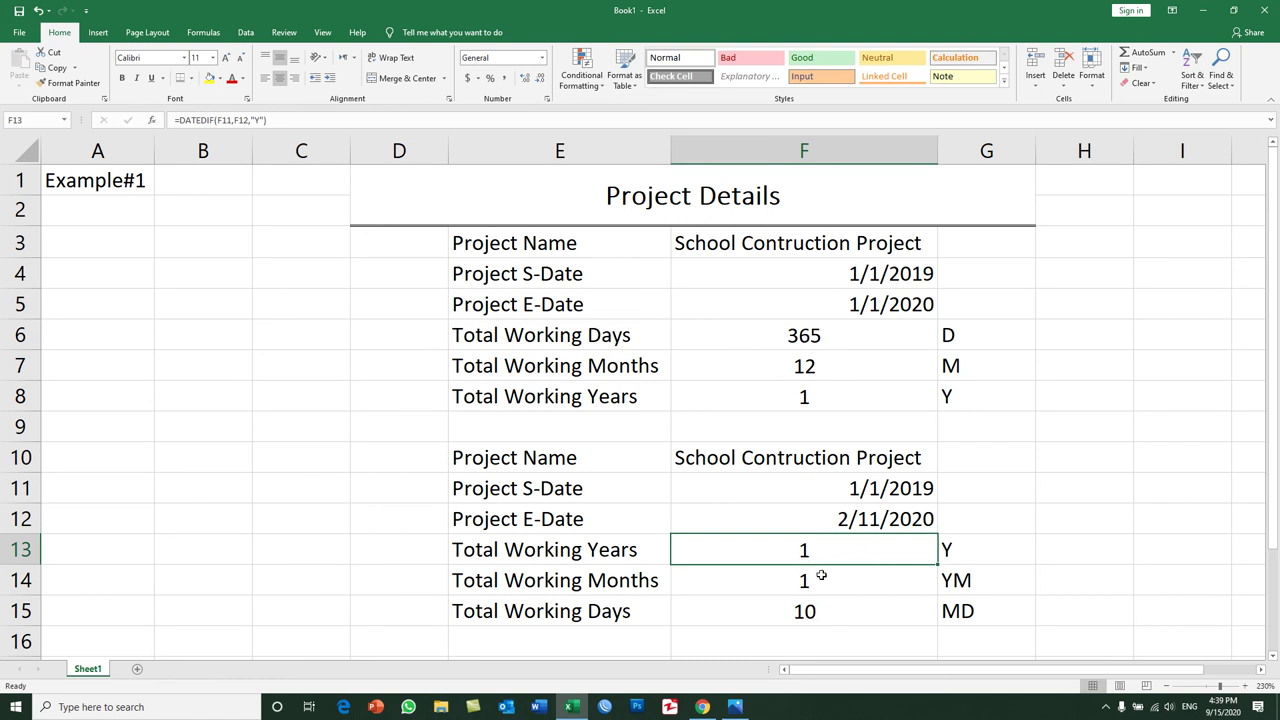
left_click(823, 588)
left_click(826, 612)
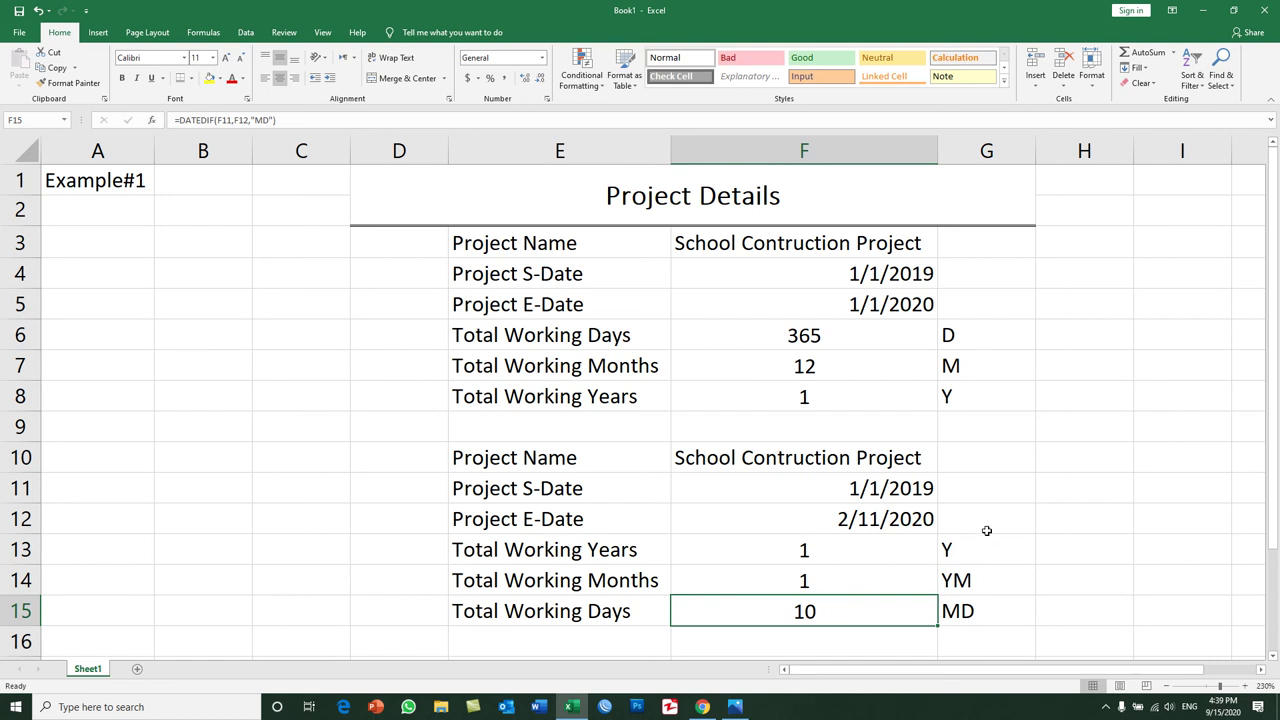
Step: Compare the D, M, Y and Y, YM, MD unit codes and the DATEDIF results in F6 and F13
left_click_drag(974, 337, 978, 393)
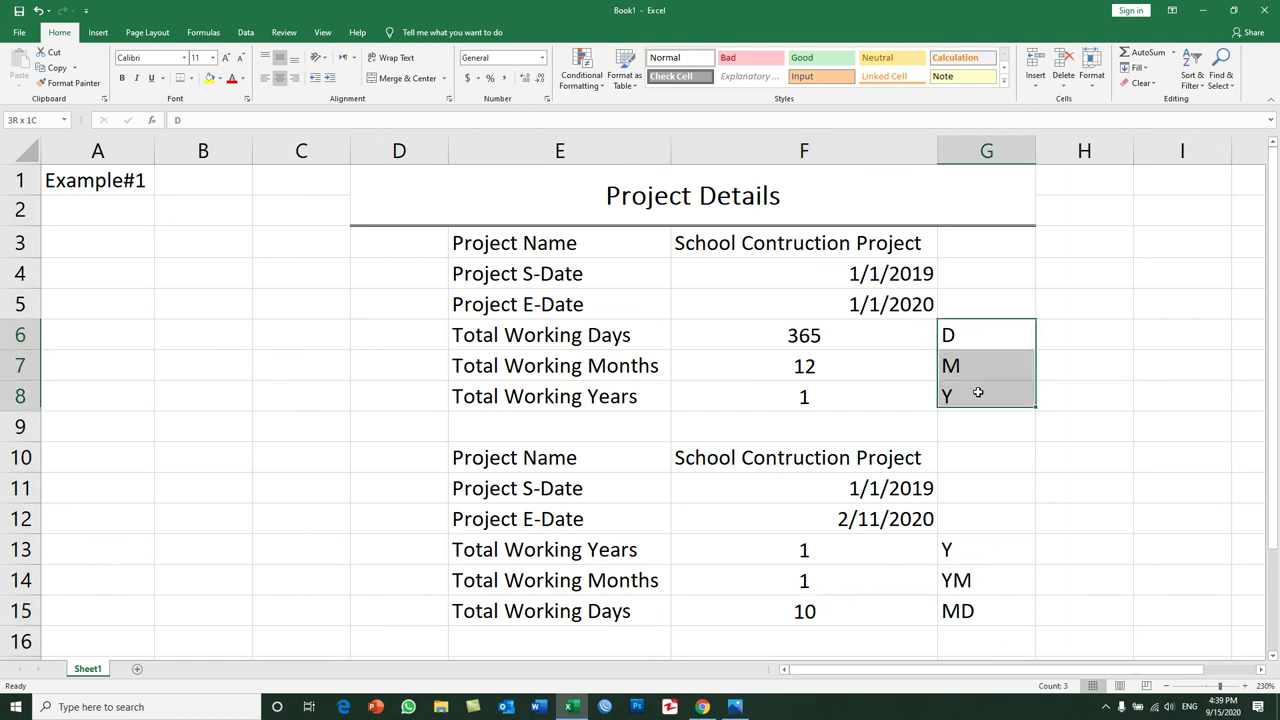
left_click_drag(964, 537, 975, 610)
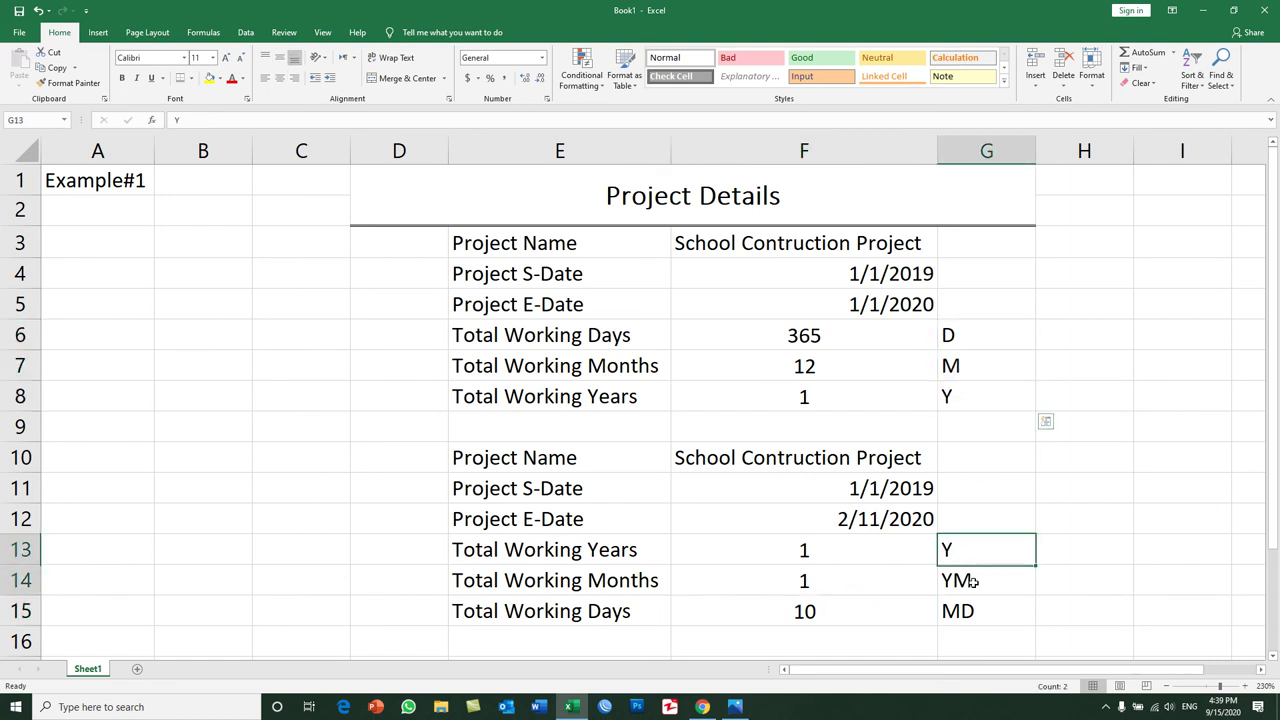
left_click(967, 336)
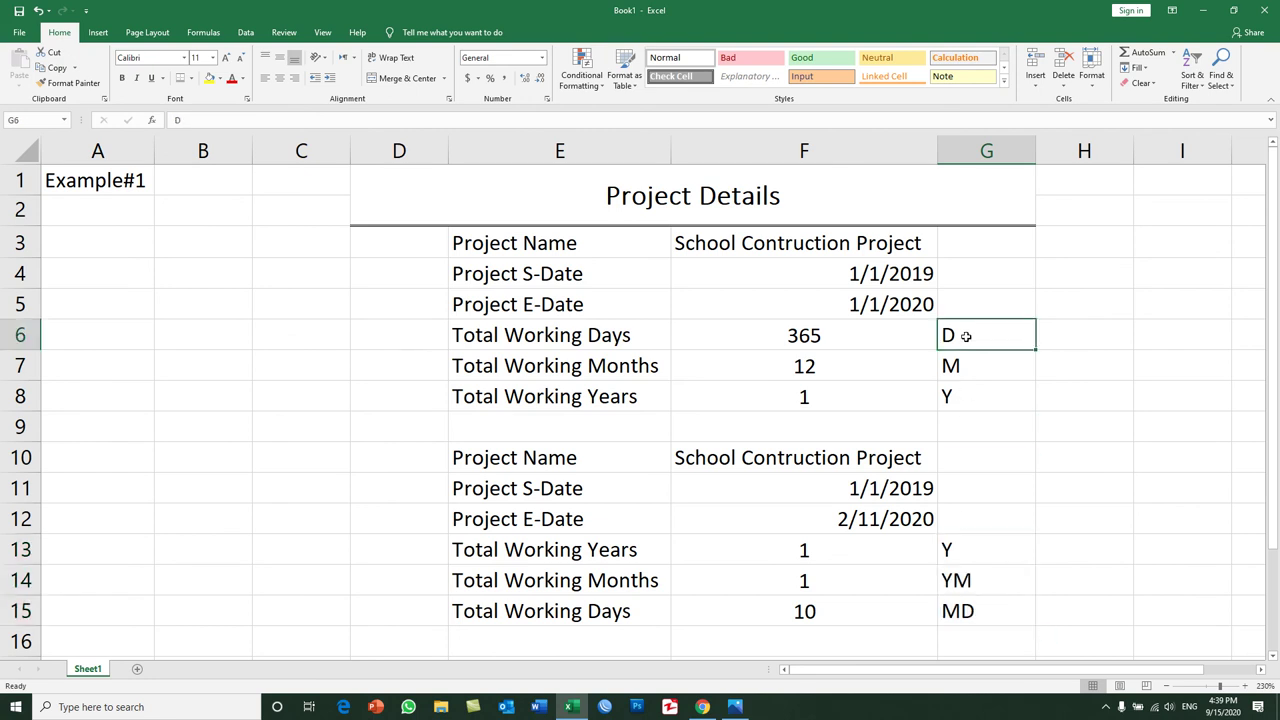
left_click(957, 366)
left_click(960, 394)
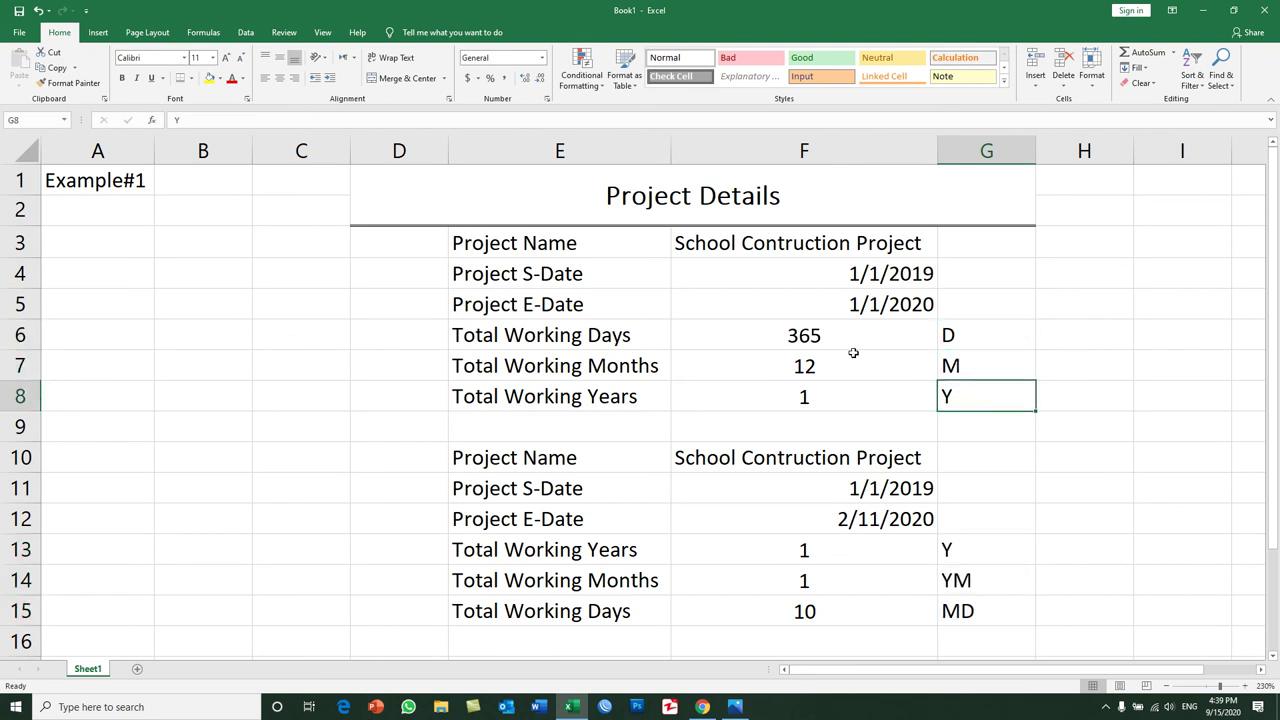
left_click_drag(851, 351, 835, 390)
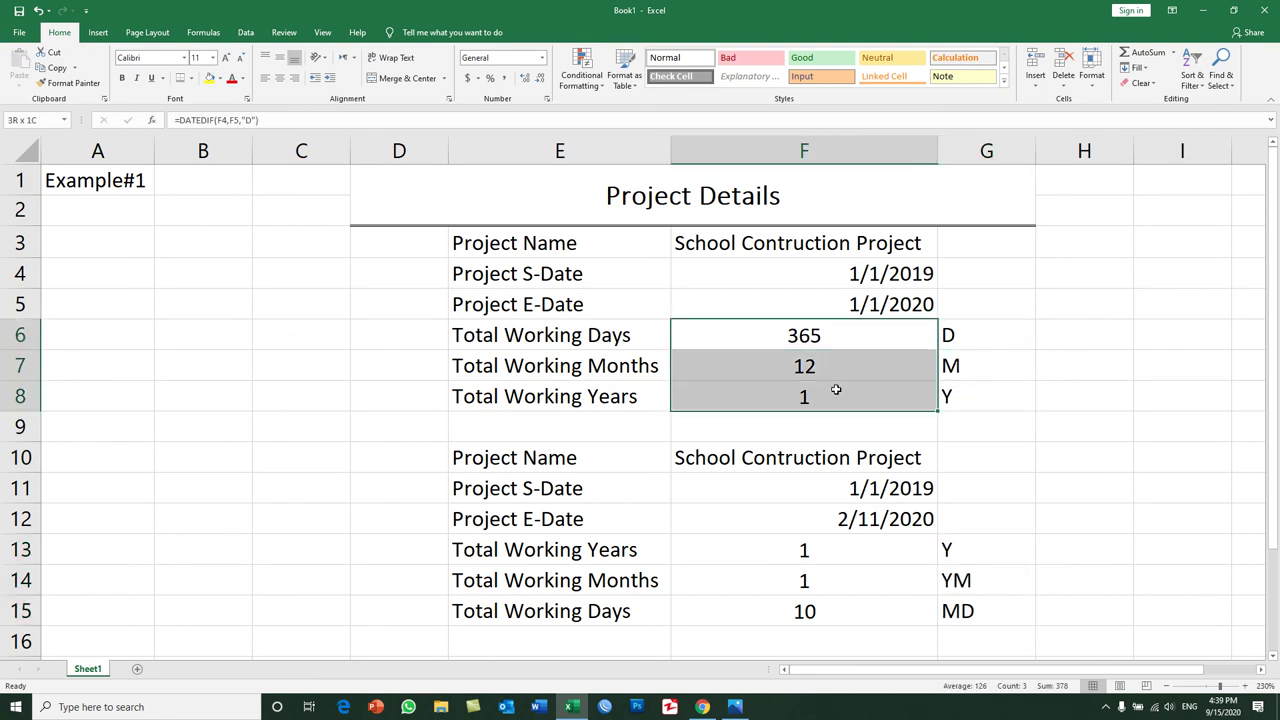
left_click(813, 336)
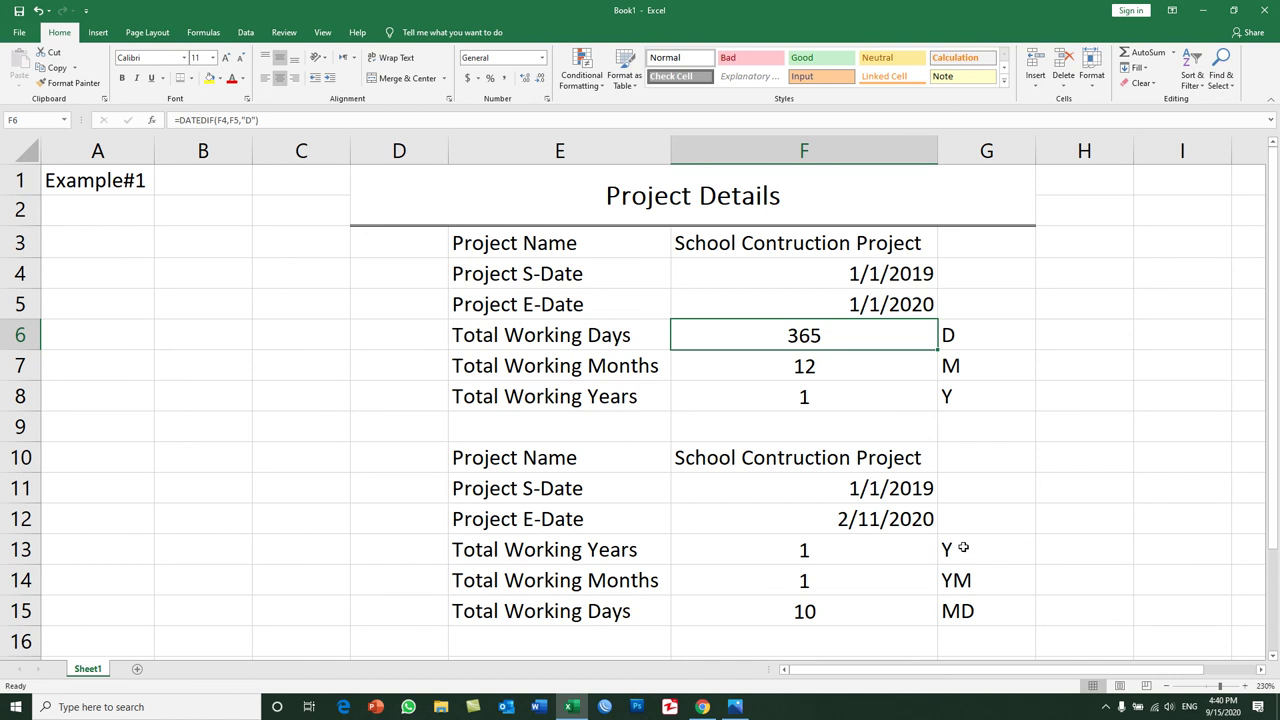
left_click_drag(963, 547, 978, 620)
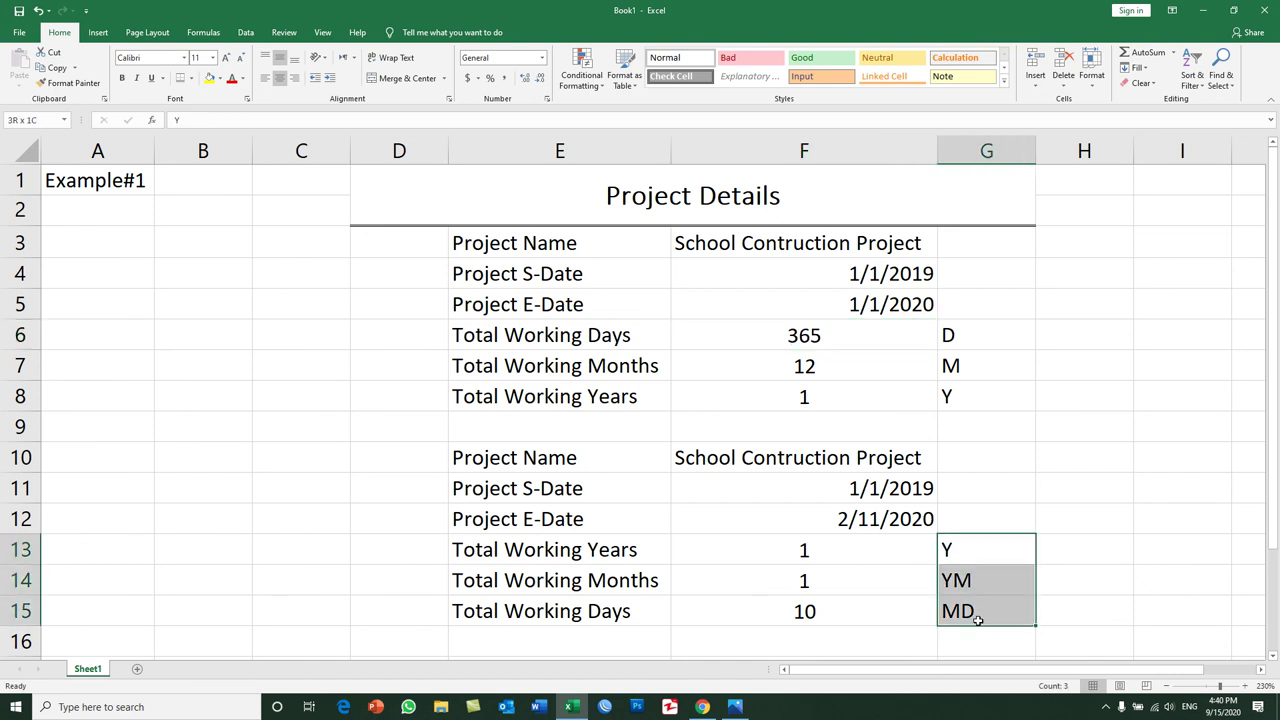
left_click(810, 550)
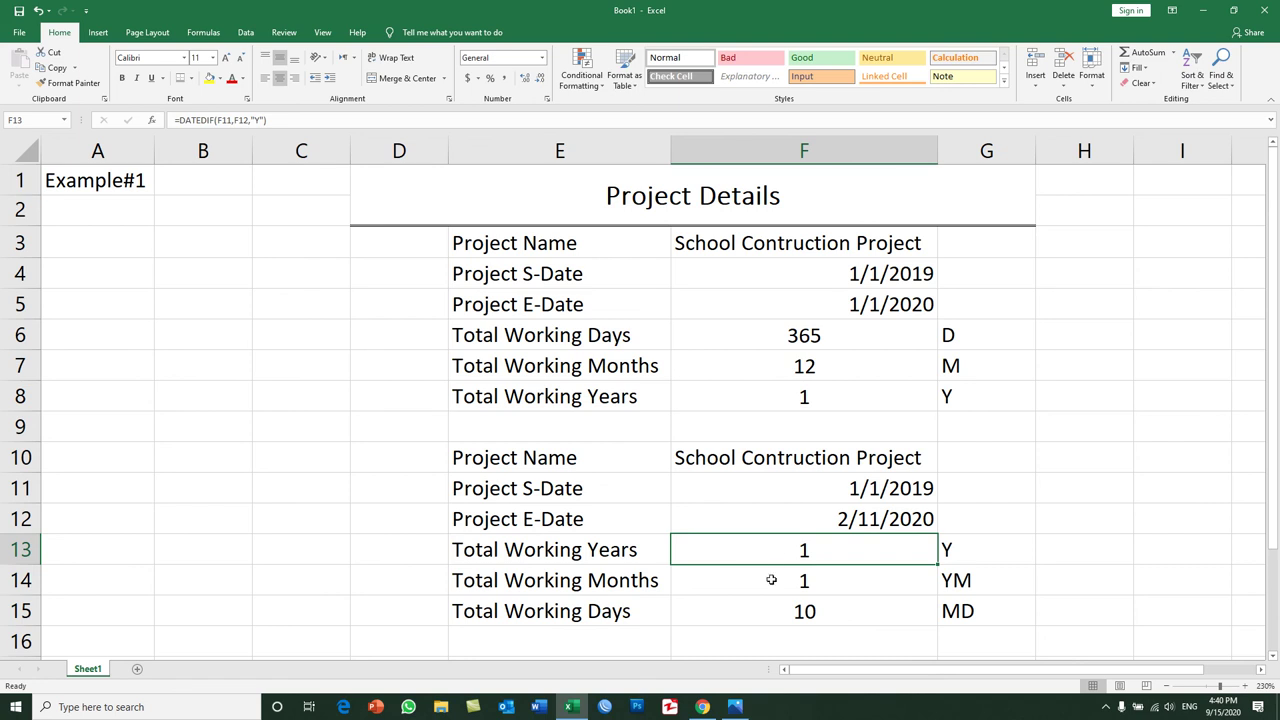
Step: Minimize Excel and bring the browser's YouTube playlists page back into view
left_click(570, 707)
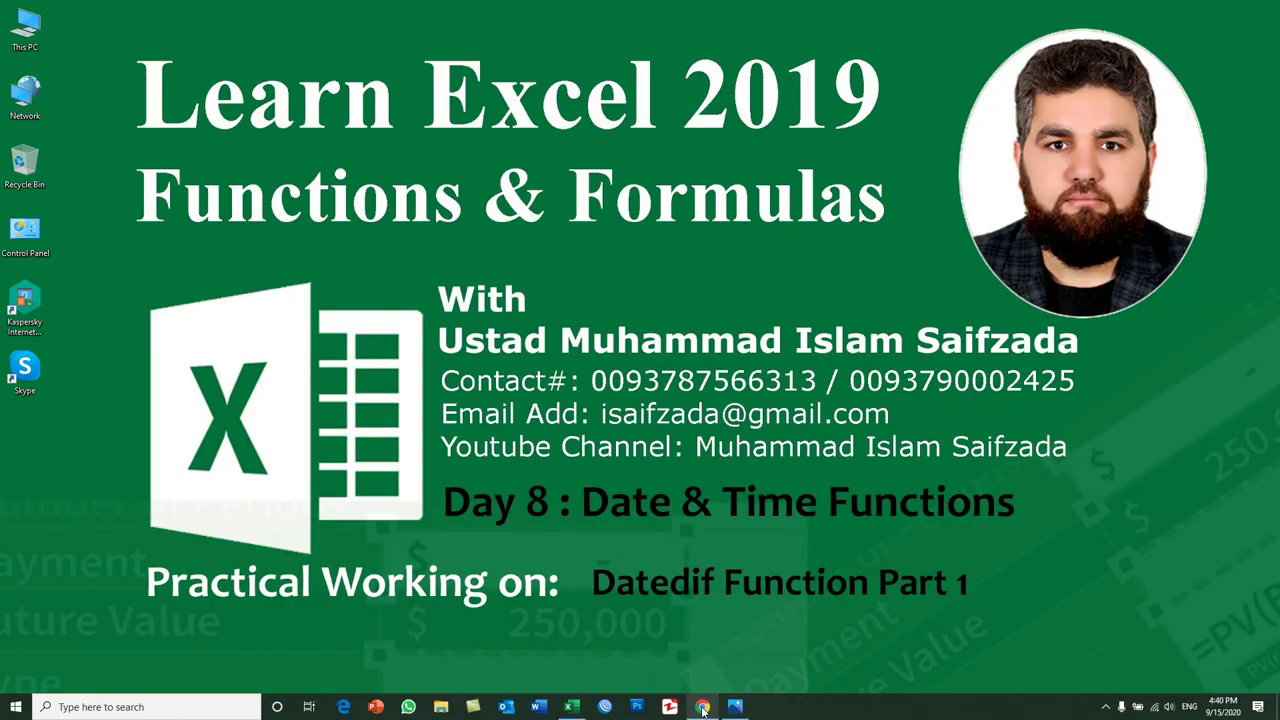
left_click(703, 707)
left_click(703, 707)
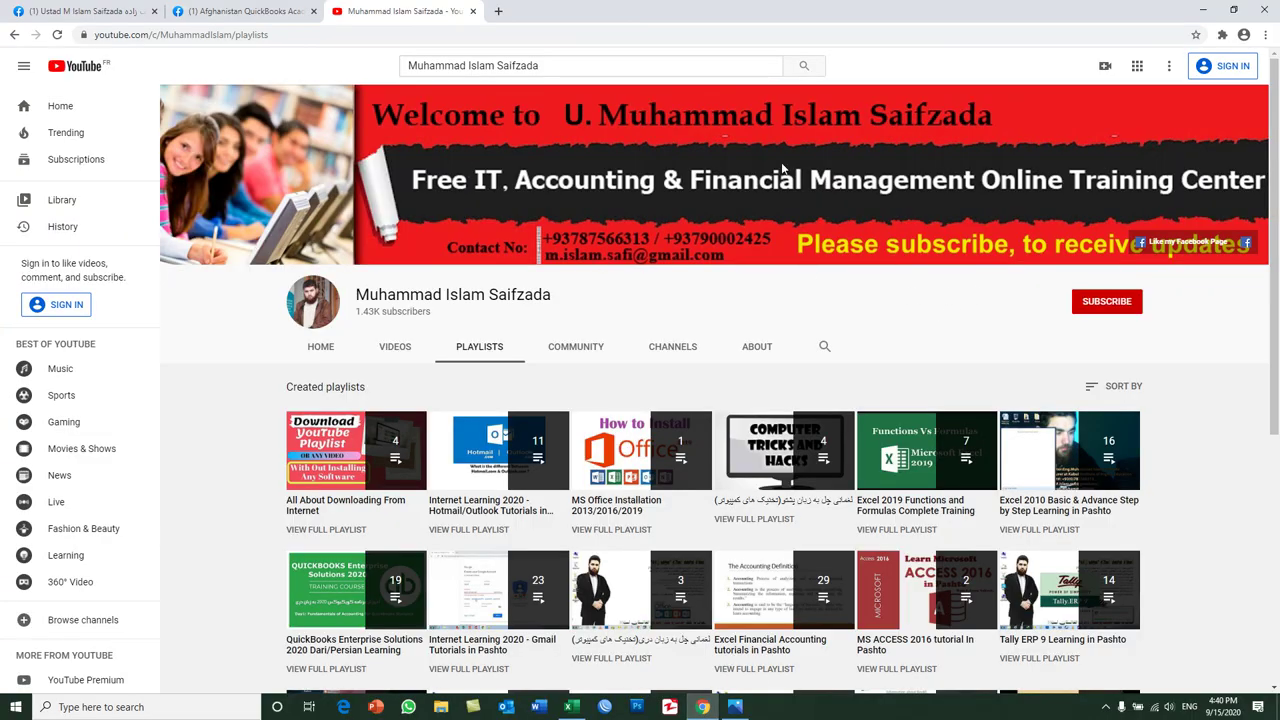
Step: Search YouTube for the instructor's channel and open it from the results
left_click(534, 65)
left_click_drag(534, 65, 408, 65)
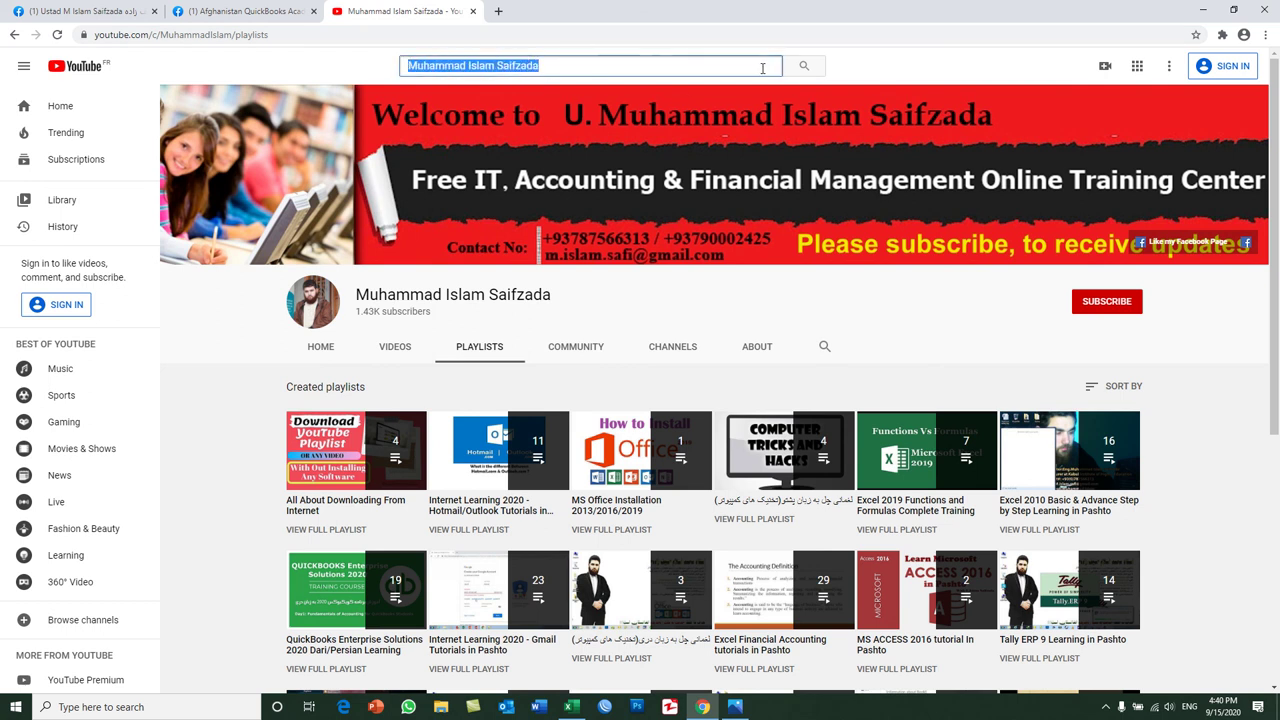
left_click(799, 72)
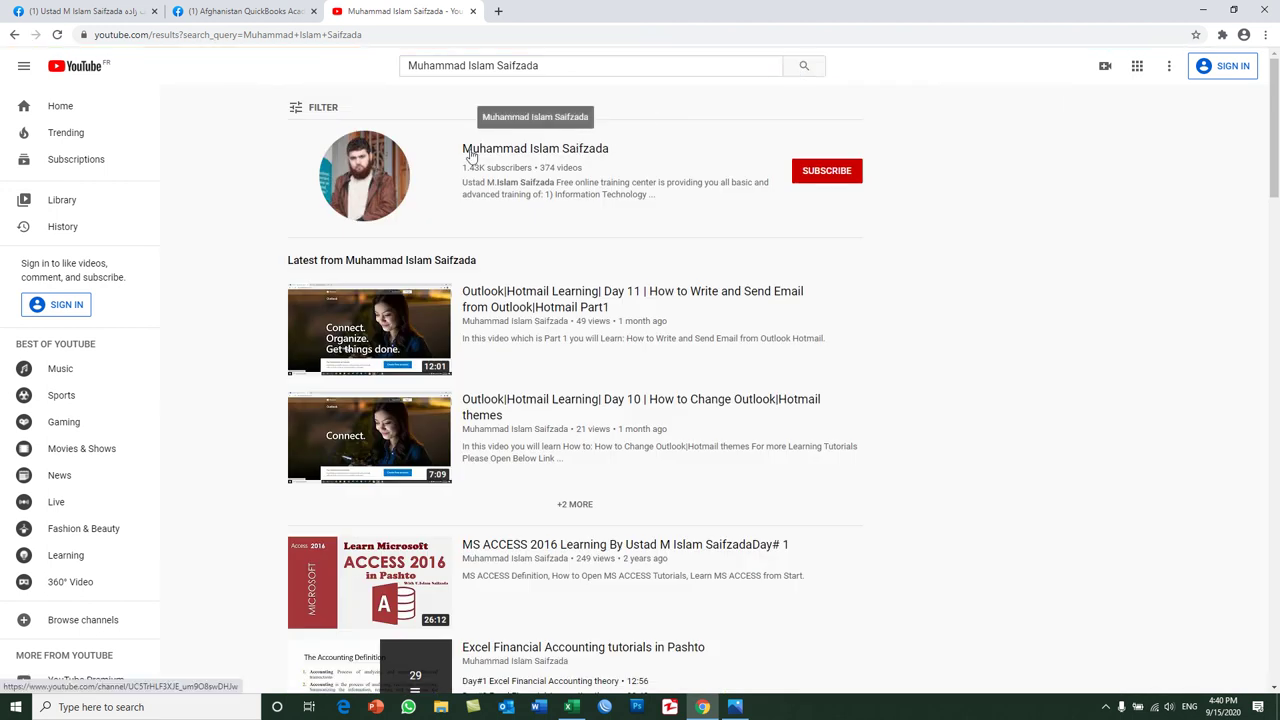
left_click(587, 148)
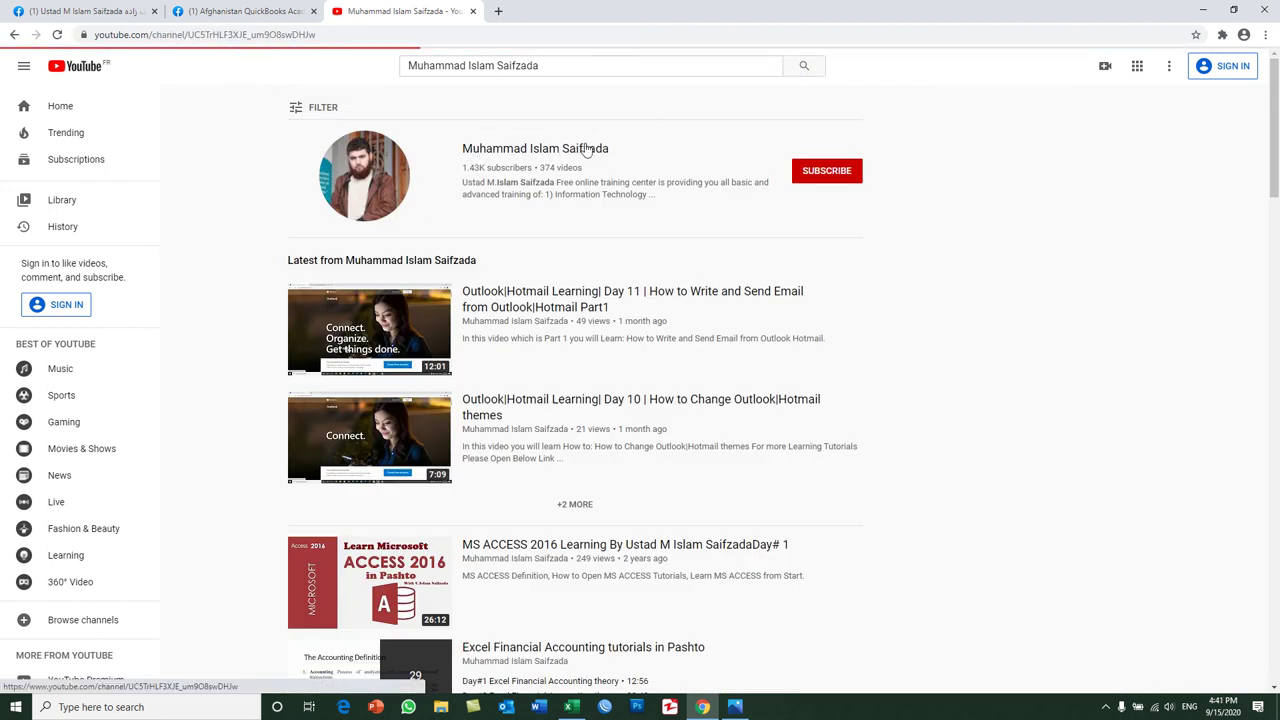
Step: Browse the channel's playlists, then switch to the Afghanistan QuickBooks Academy Facebook tab
left_click(481, 355)
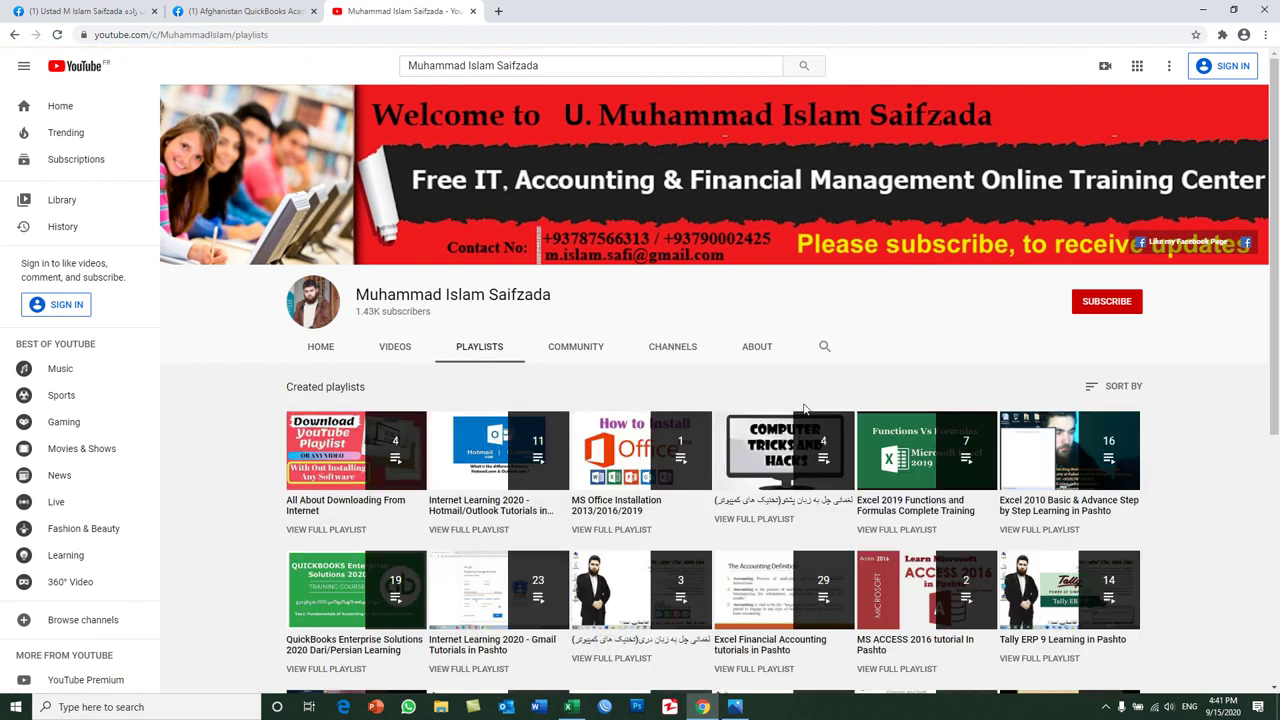
scroll(983, 430, "down", 1)
scroll(983, 430, "down", 3)
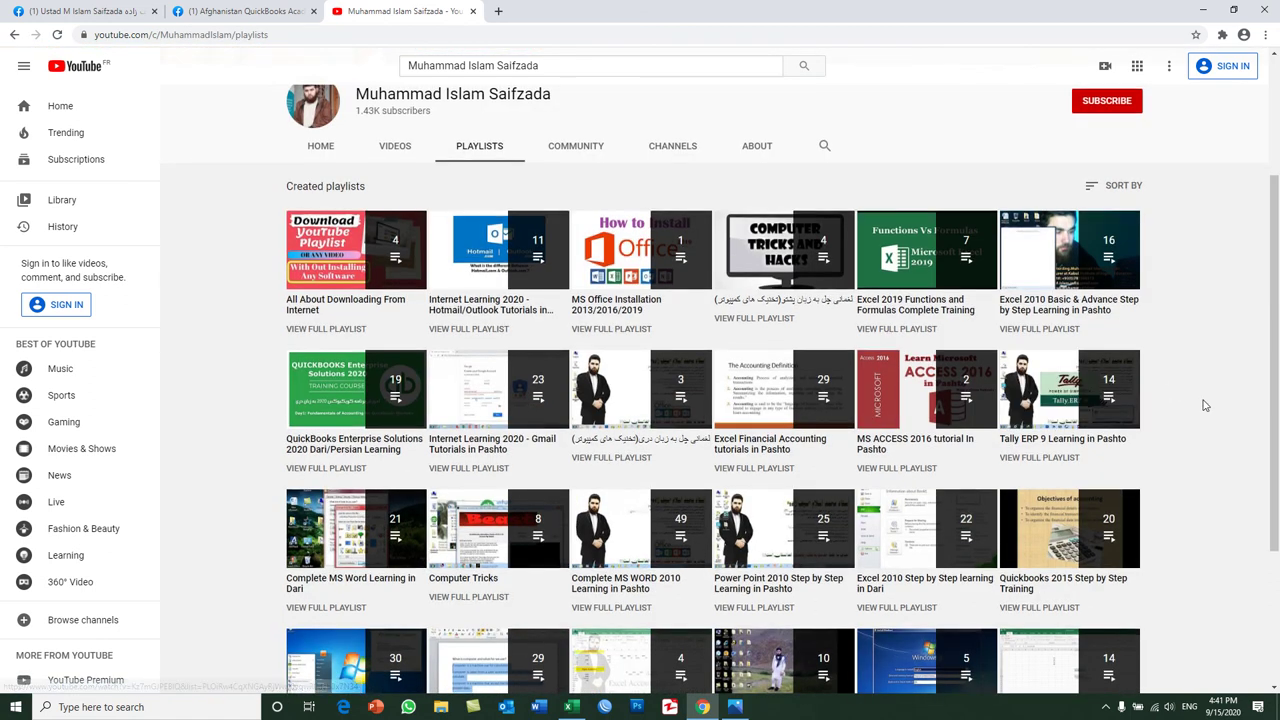
scroll(1205, 405, "up", 1)
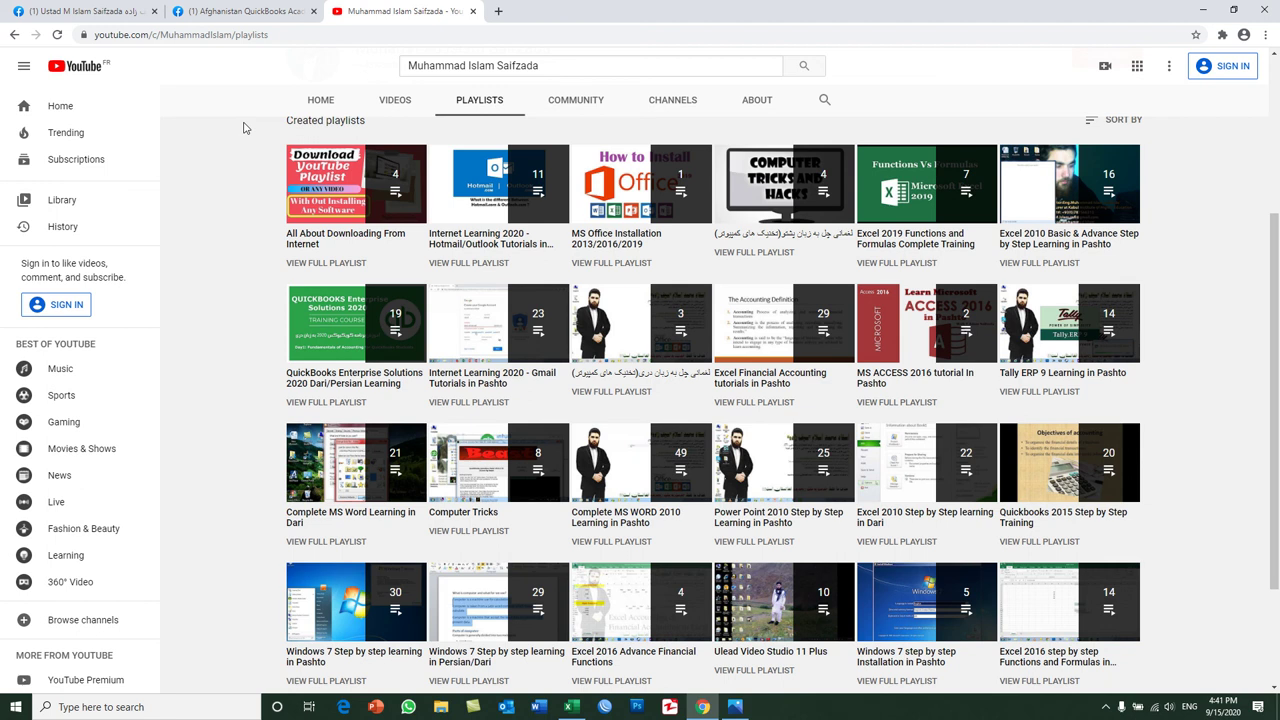
left_click(252, 10)
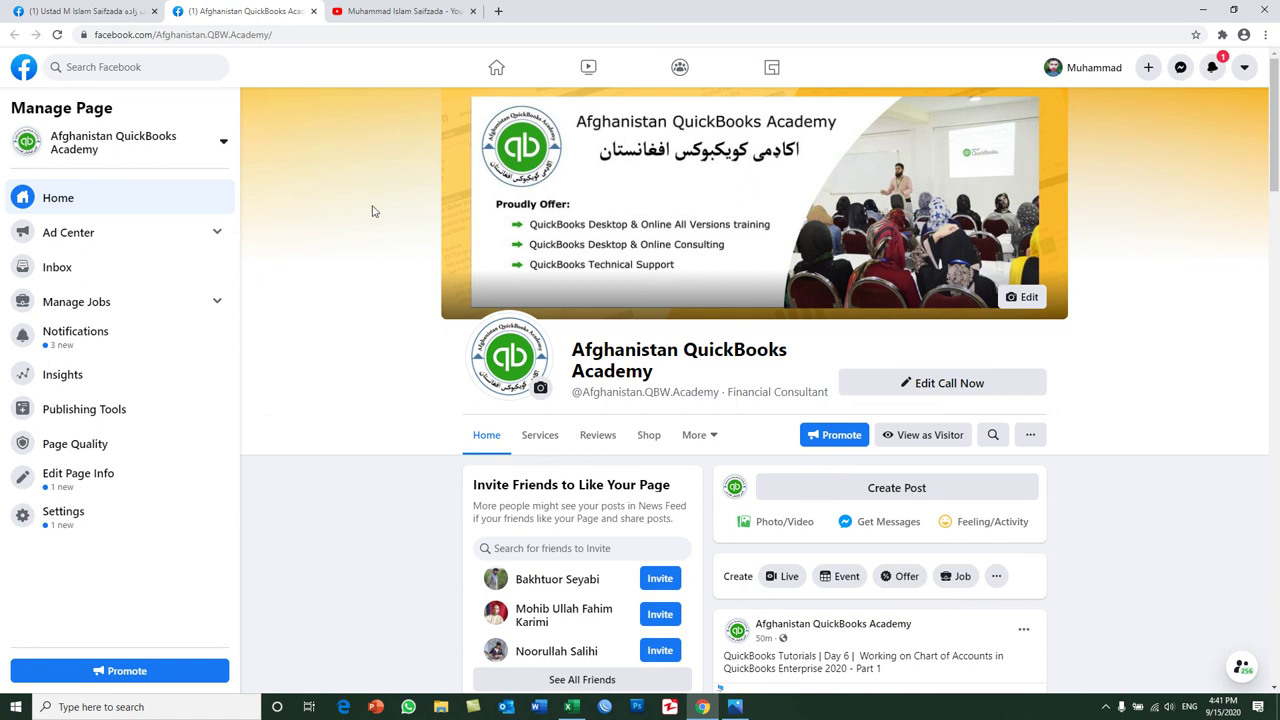
scroll(373, 211, "down", 2)
scroll(371, 210, "down", 2)
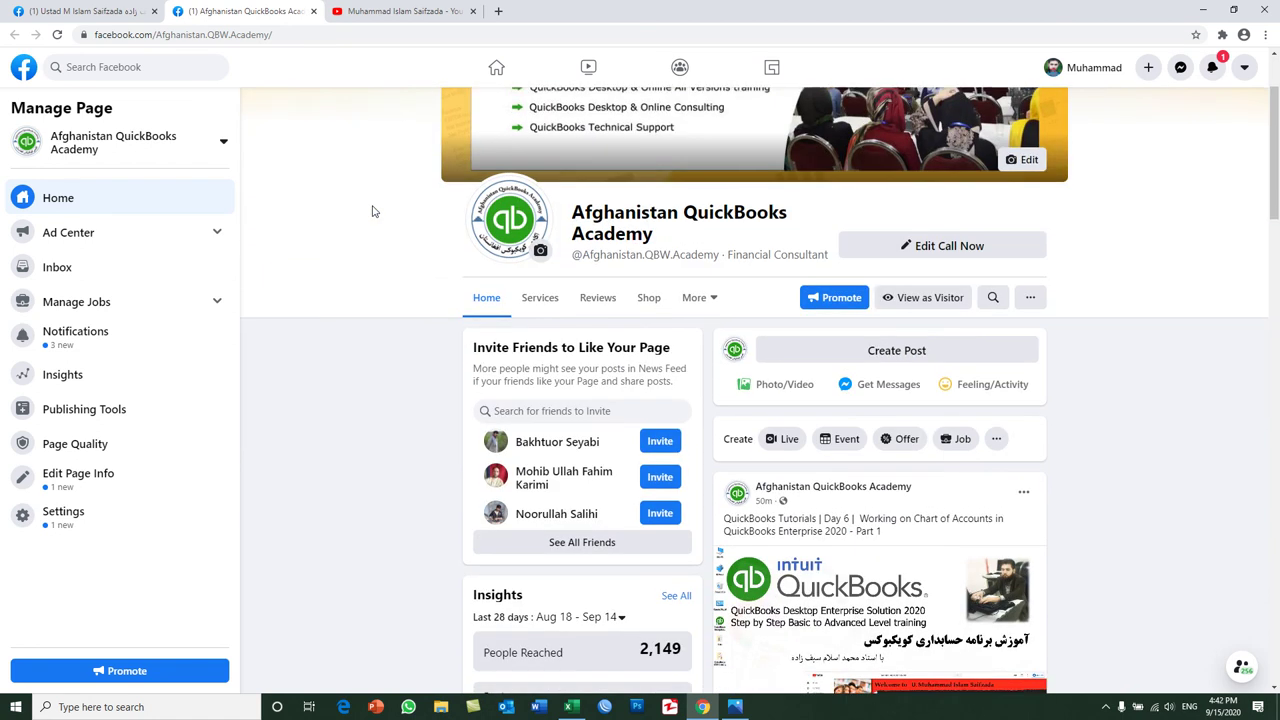
scroll(947, 455, "down", 2)
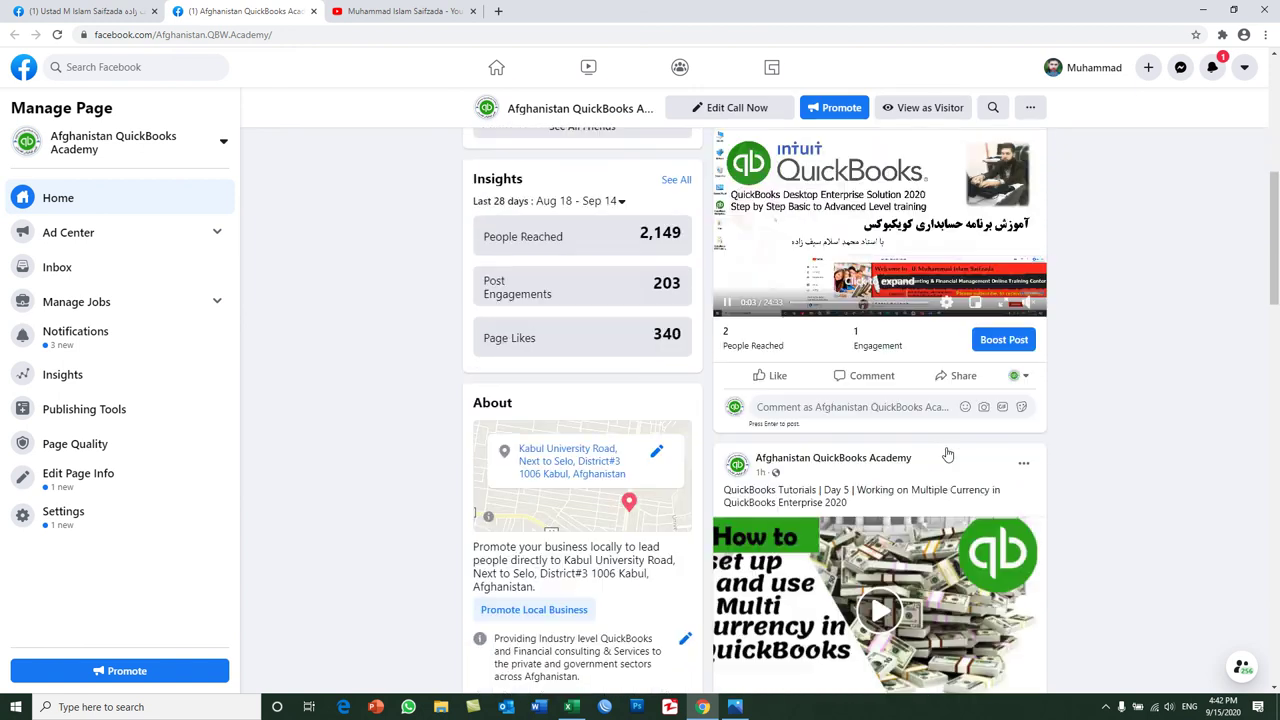
scroll(947, 455, "down", 1)
scroll(947, 455, "down", 1)
scroll(947, 455, "down", 2)
scroll(947, 455, "up", 3)
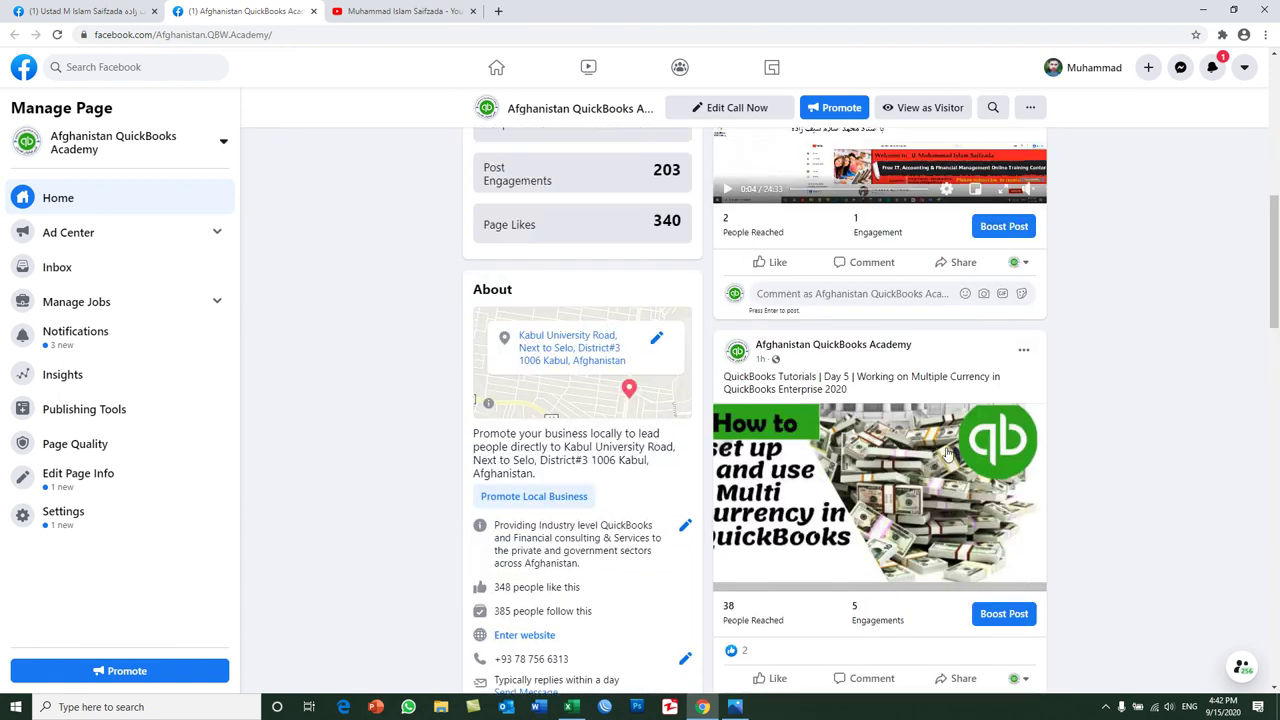
scroll(947, 455, "up", 4)
scroll(947, 455, "up", 3)
left_click(108, 10)
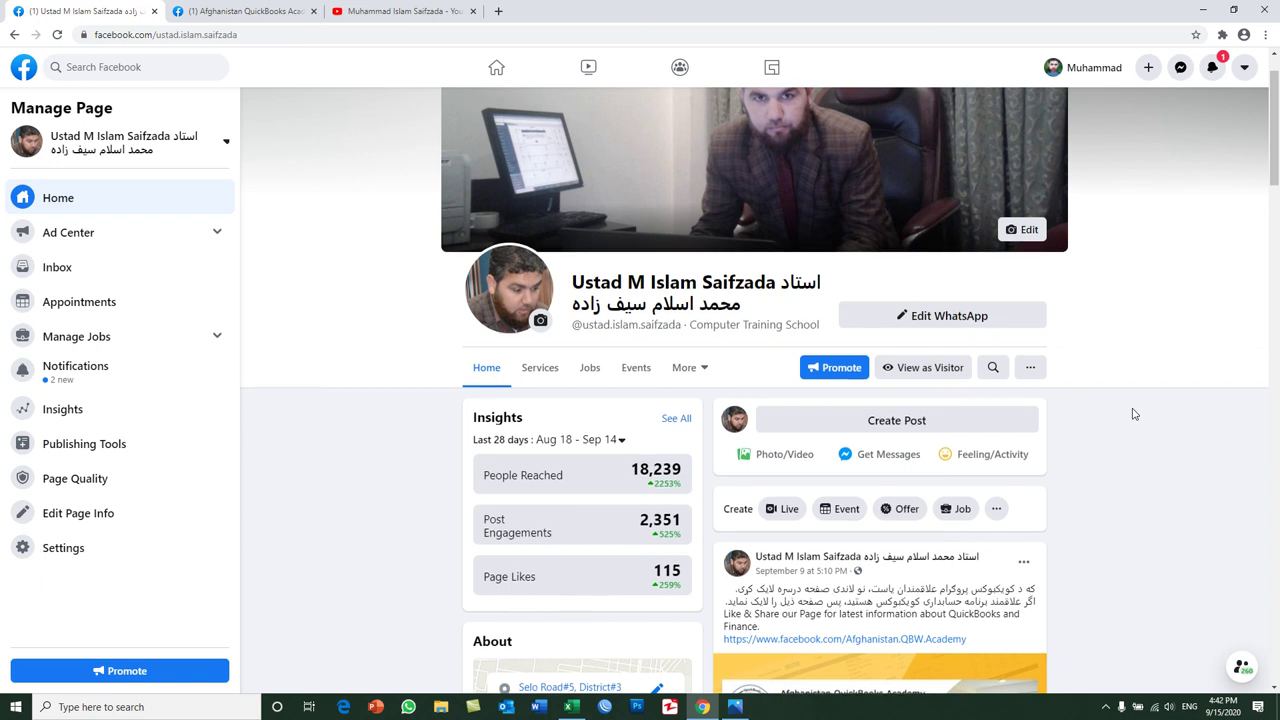
scroll(1134, 413, "down", 2)
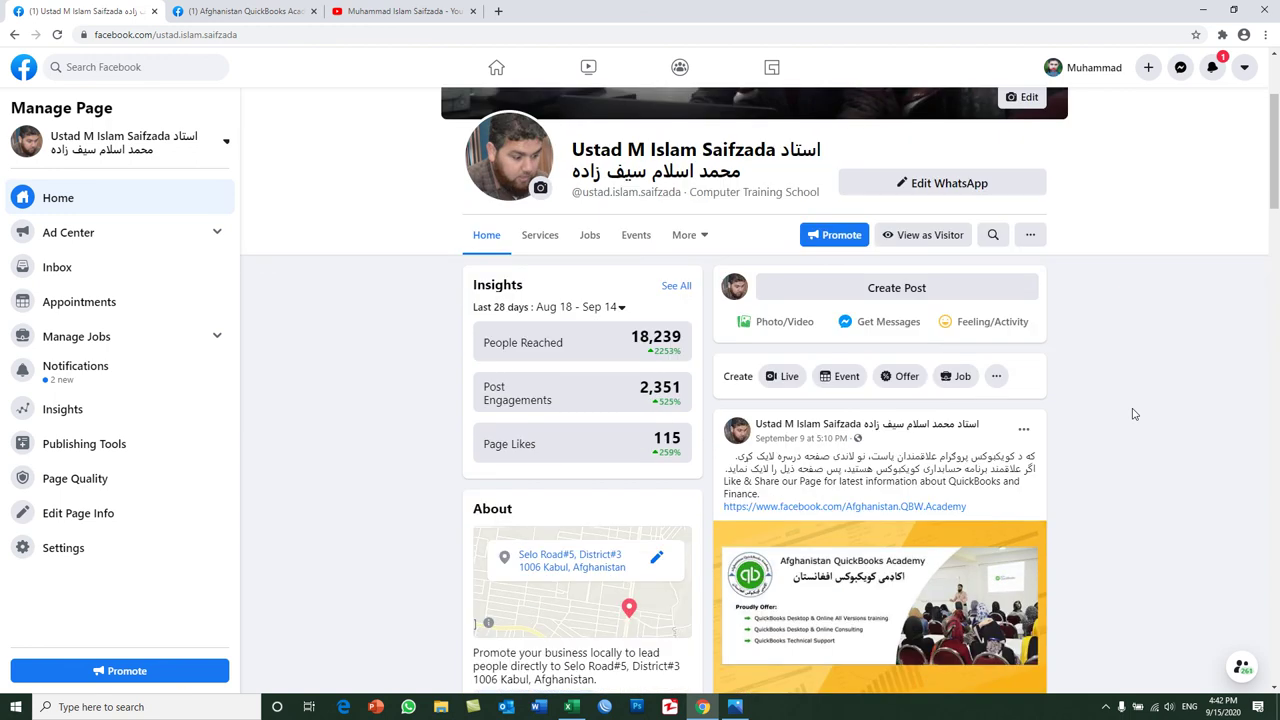
scroll(1134, 413, "up", 1)
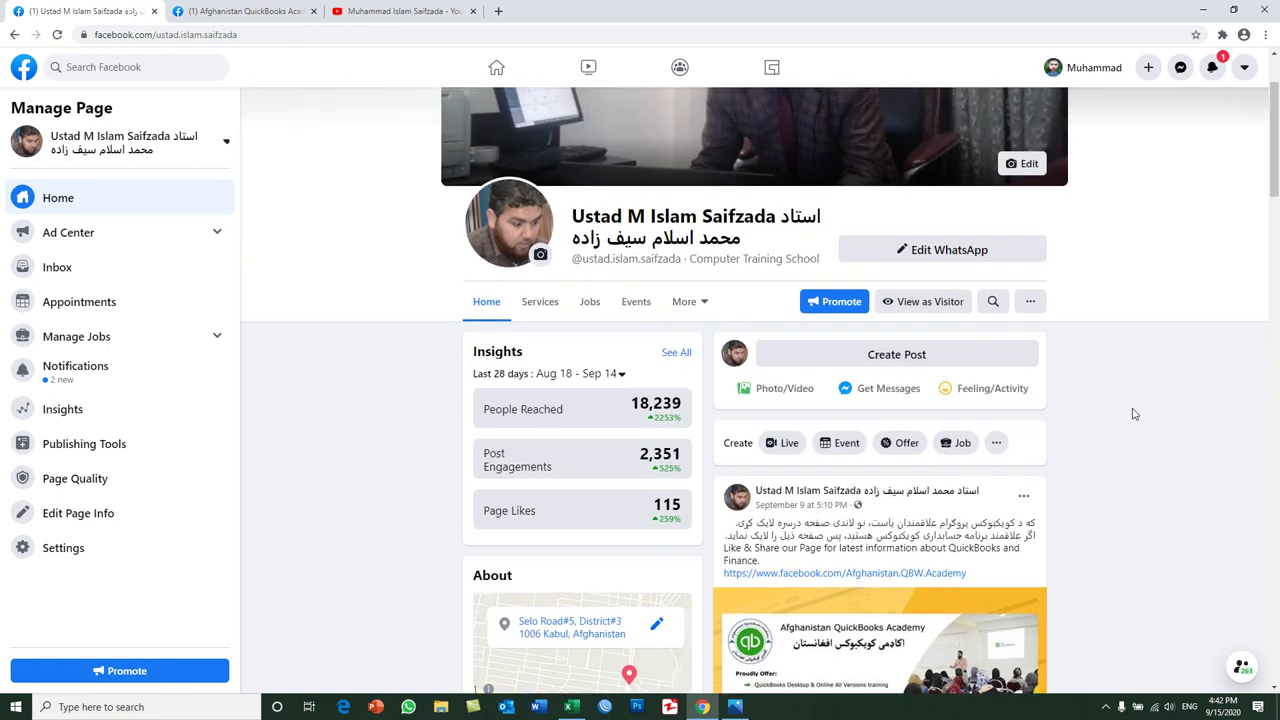
left_click(245, 11)
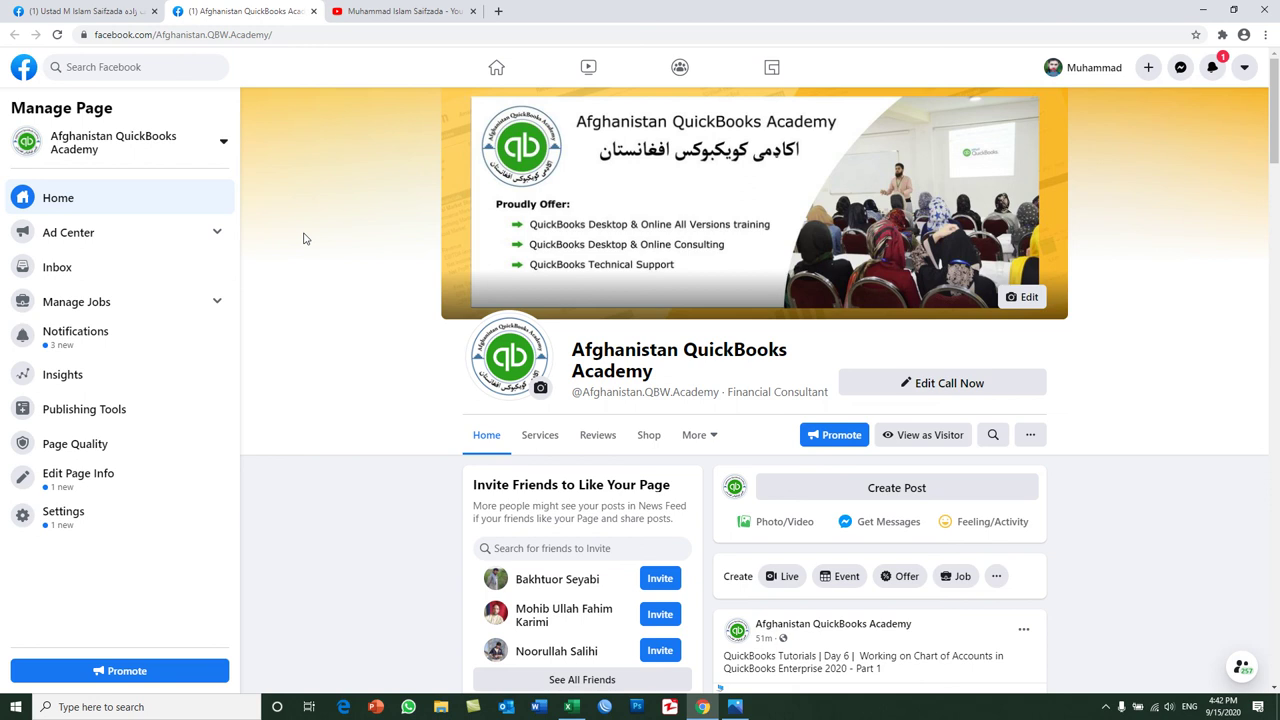
Step: Minimize the browser and refresh the desktop to show the Learn Excel 2019 wallpaper
left_click(703, 706)
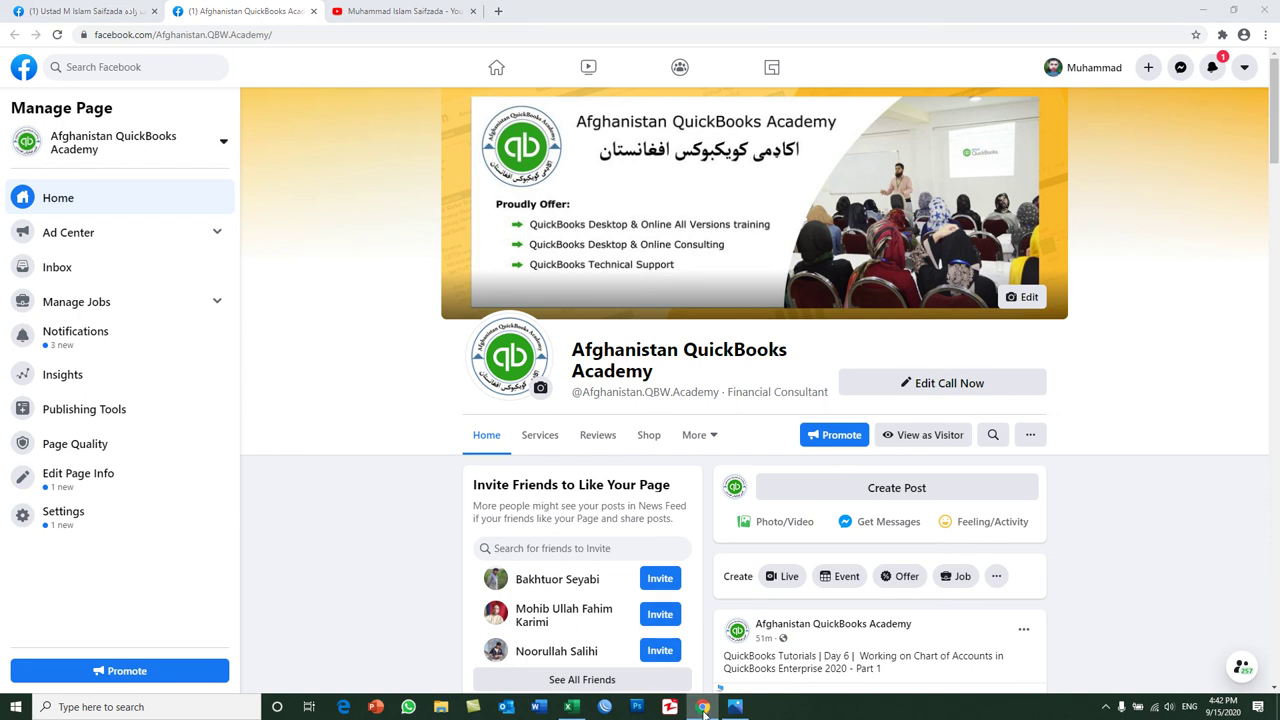
right_click(656, 271)
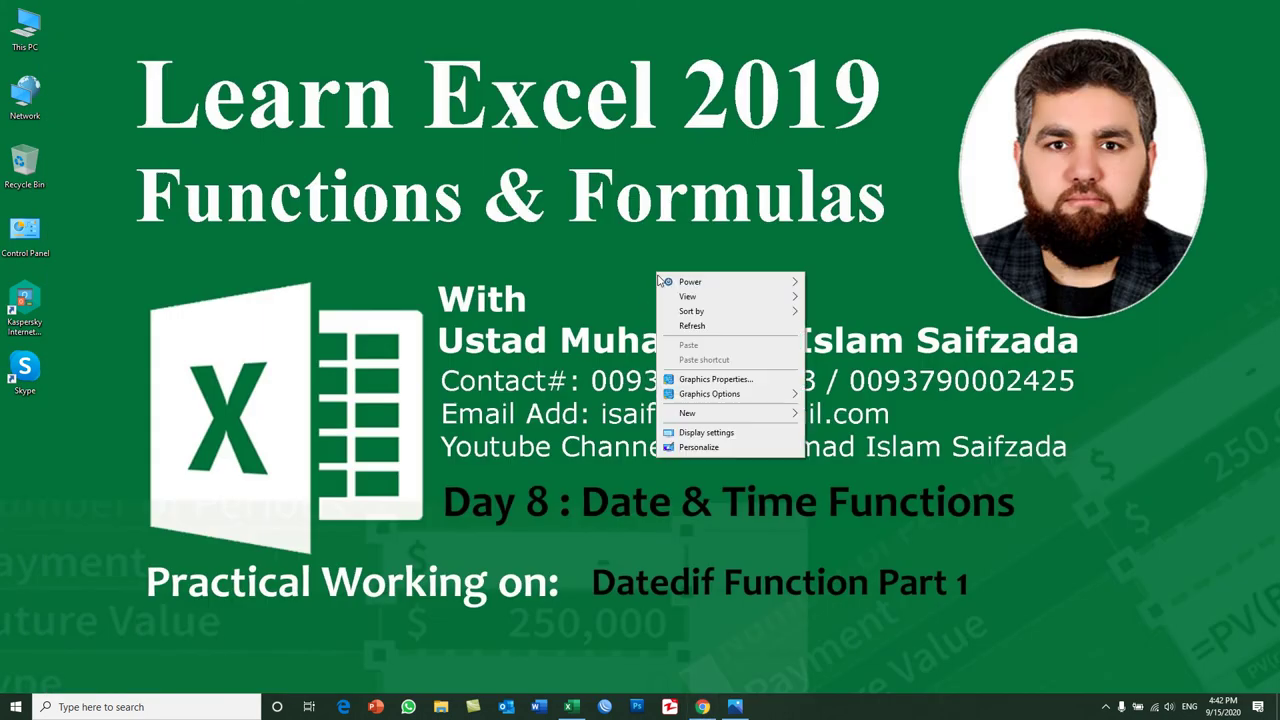
left_click(686, 327)
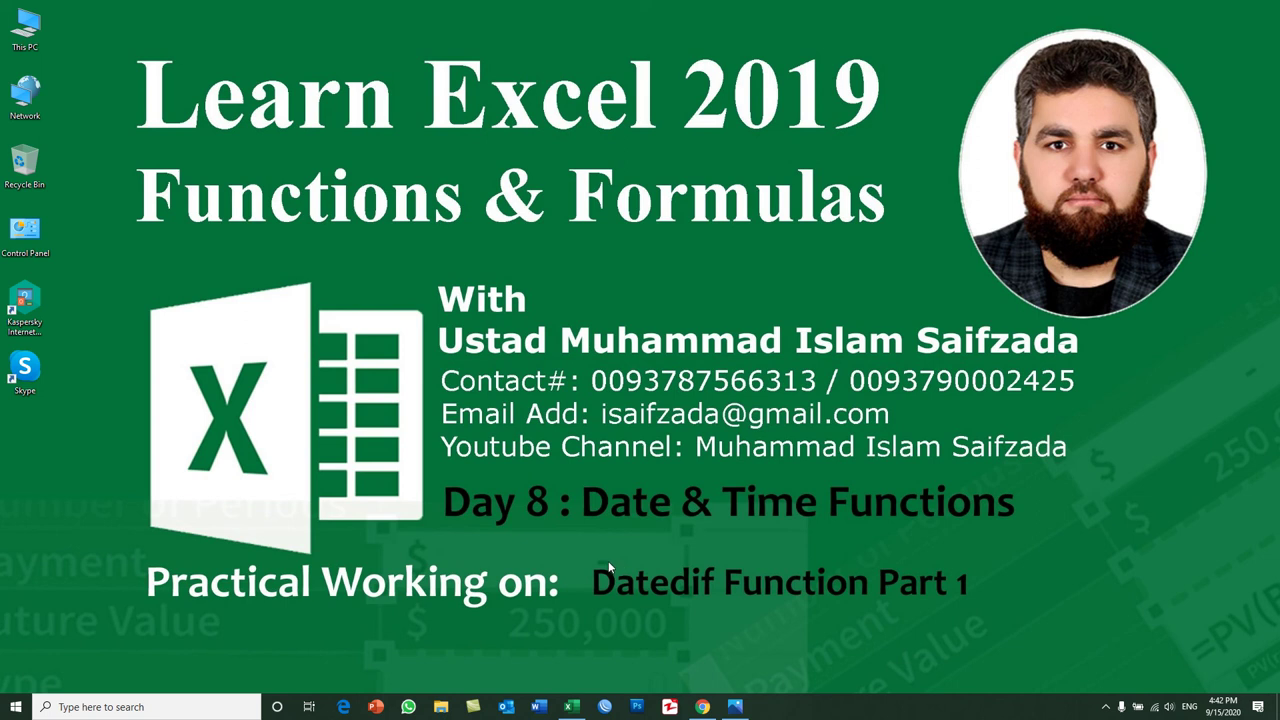